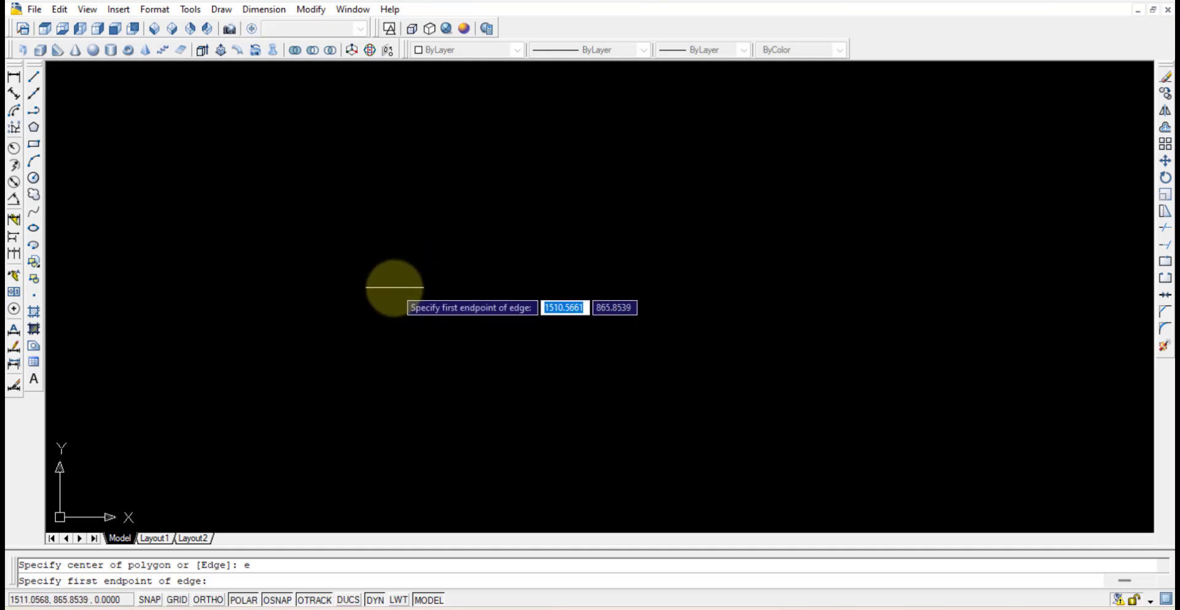
Step: Turn on Ortho mode while drawing the pentagon by its edge, with a horizontal bottom edge of length 50
{"action": "left_click", "coordinate": [368, 356]}
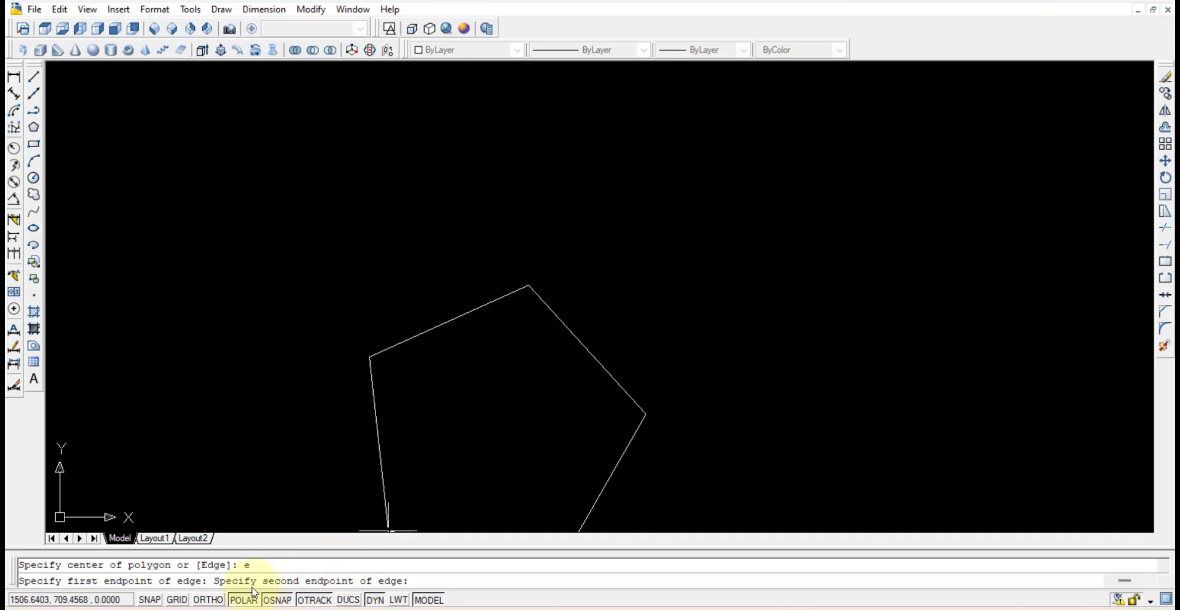
{"action": "left_click", "coordinate": [206, 600]}
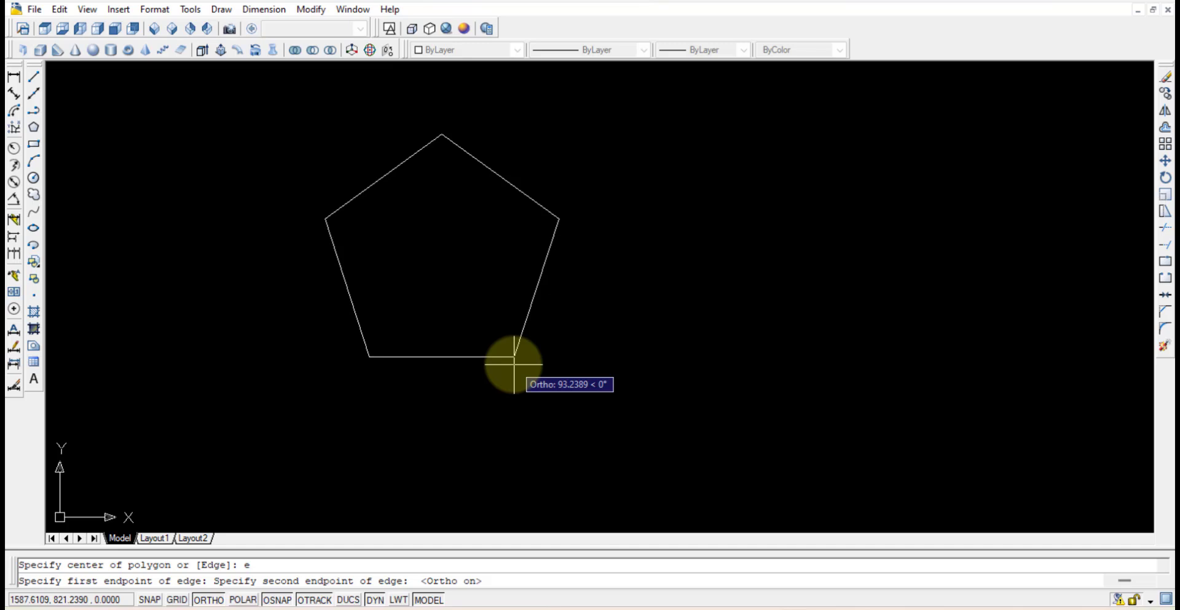
{"action": "type", "text": "50"}
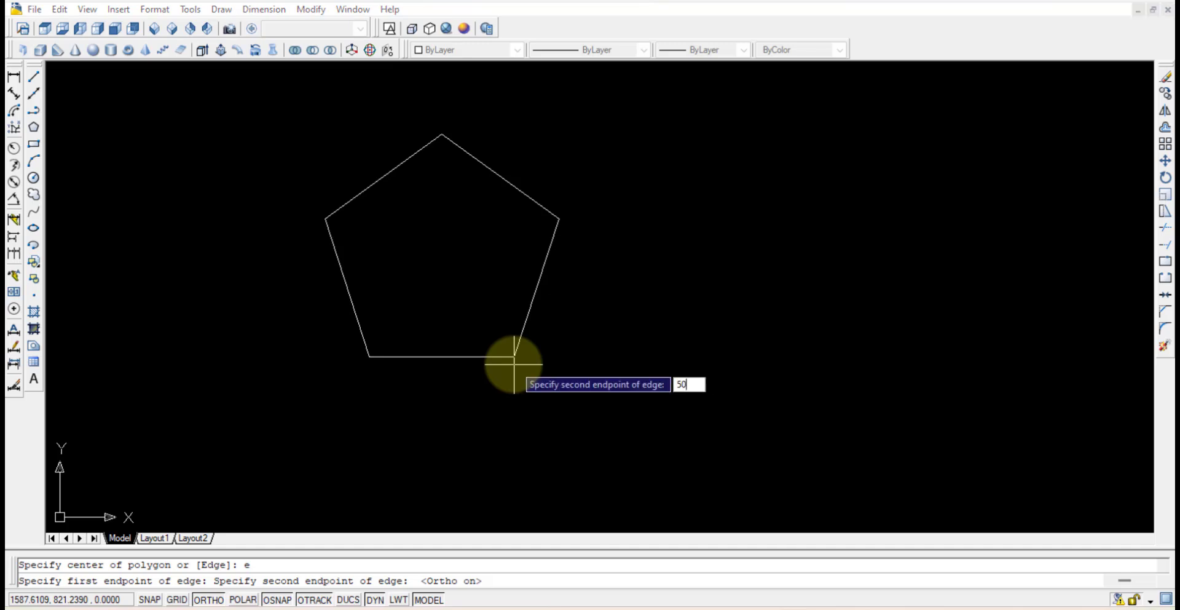
{"action": "key", "text": "Return"}
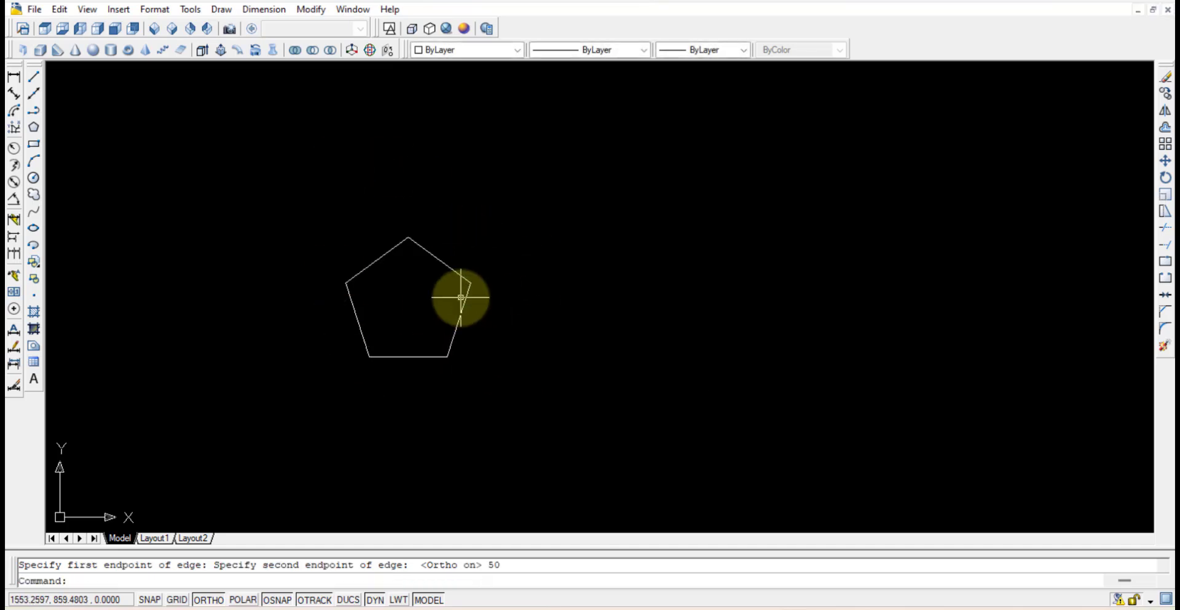
Step: Add an aligned dimension to the lower-left side of the pentagon and inspect its text
{"action": "left_click", "coordinate": [14, 98]}
{"action": "left_click", "coordinate": [346, 283]}
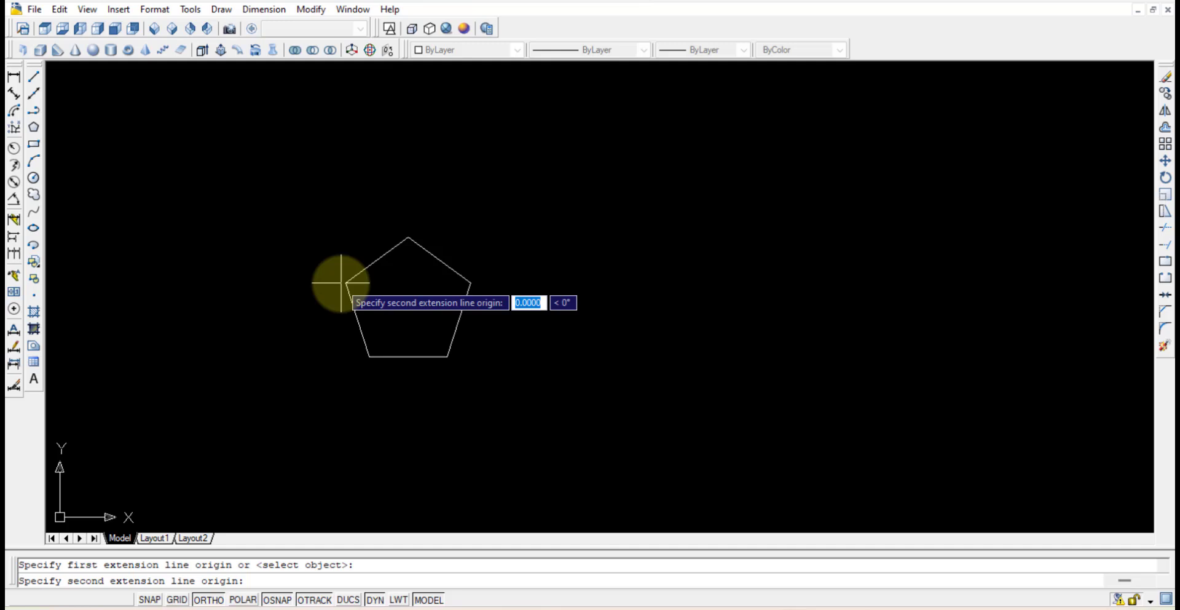
{"action": "left_click", "coordinate": [370, 356]}
{"action": "left_click", "coordinate": [286, 355]}
{"action": "scroll", "coordinate": [301, 337], "scroll_direction": "up", "scroll_amount": 3}
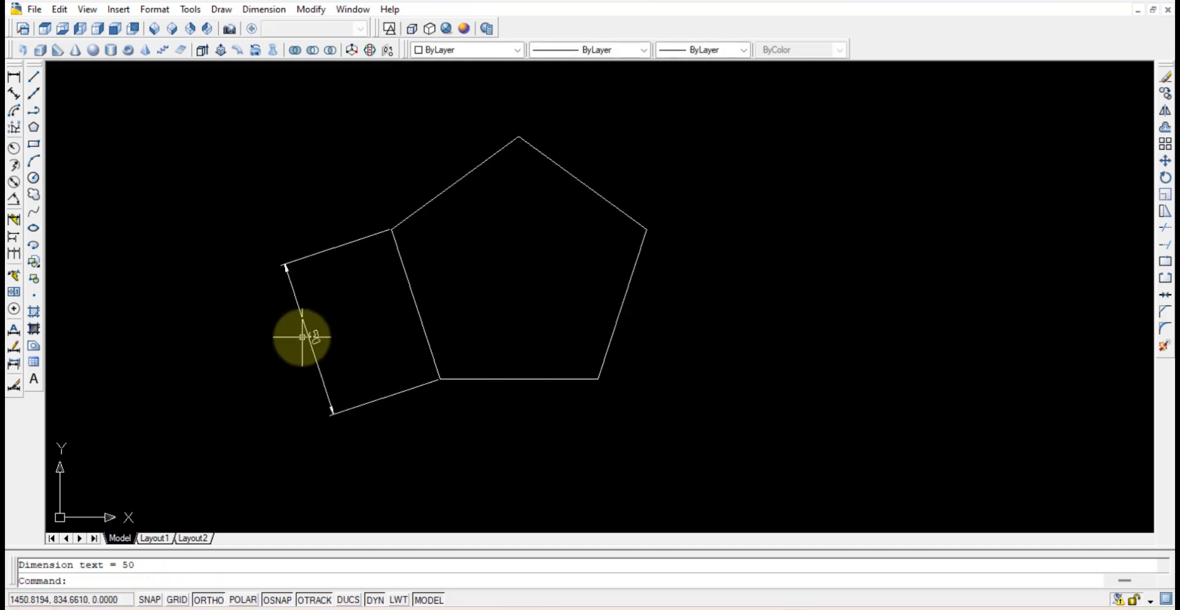
{"action": "scroll", "coordinate": [301, 337], "scroll_direction": "up", "scroll_amount": 3}
{"action": "scroll", "coordinate": [342, 338], "scroll_direction": "down", "scroll_amount": 8}
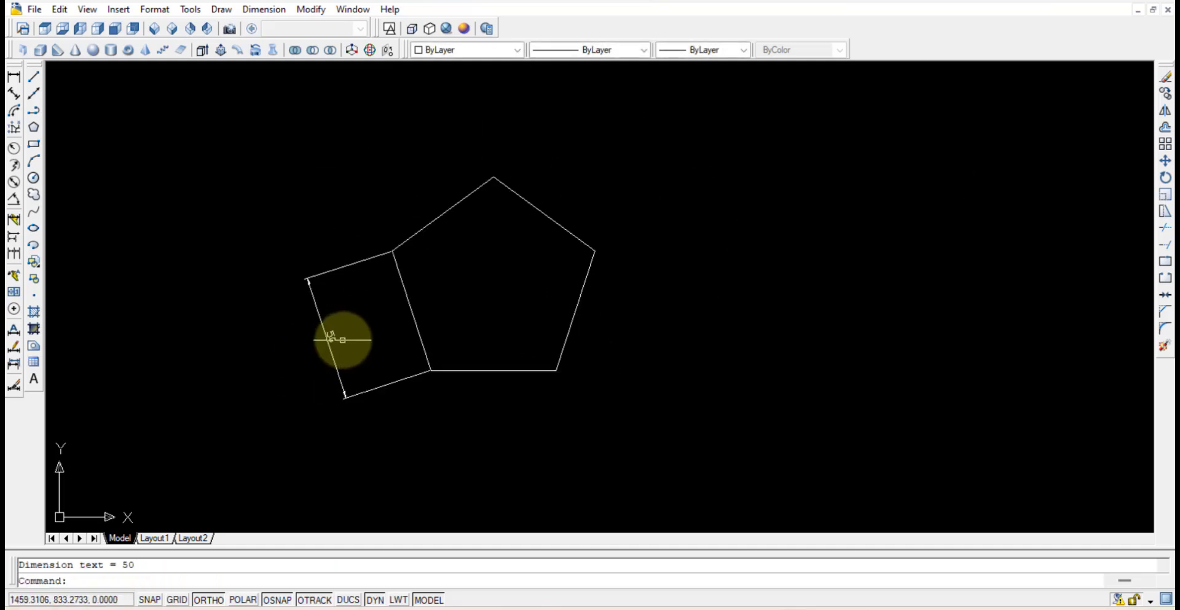
Step: Erase the aligned dimension from the pentagon's lower-left side
{"action": "left_click", "coordinate": [350, 338]}
{"action": "left_click", "coordinate": [293, 323]}
{"action": "key", "text": "Delete"}
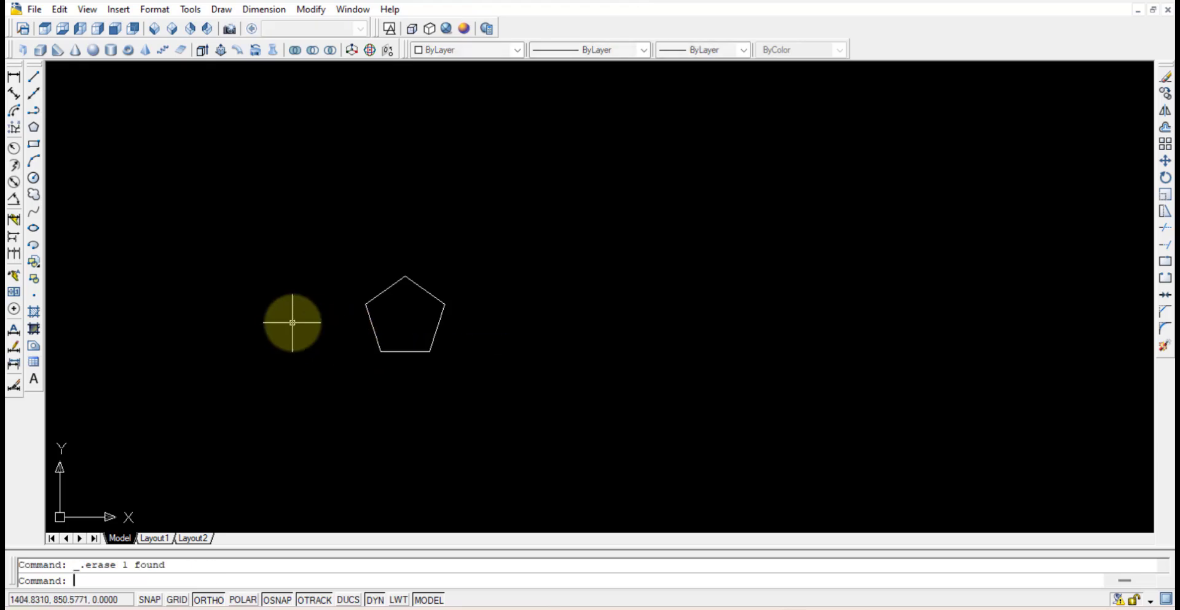
Step: Draw a five-sided polygon inscribed in a circle of radius 50, to the right of the first pentagon
{"action": "left_click", "coordinate": [34, 128]}
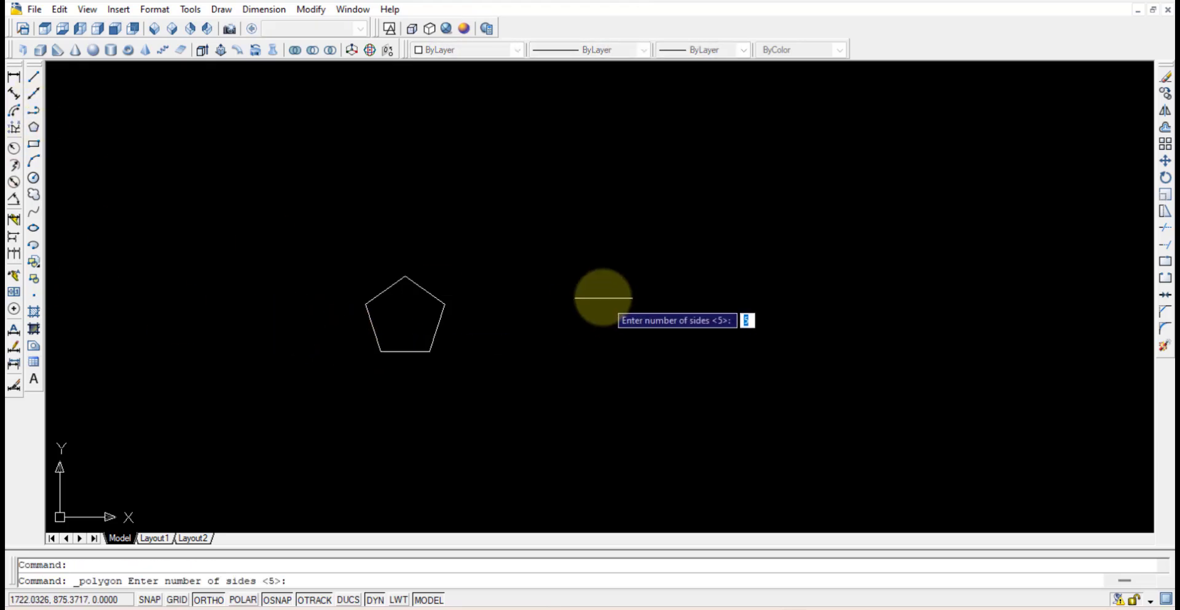
{"action": "key", "text": "Return"}
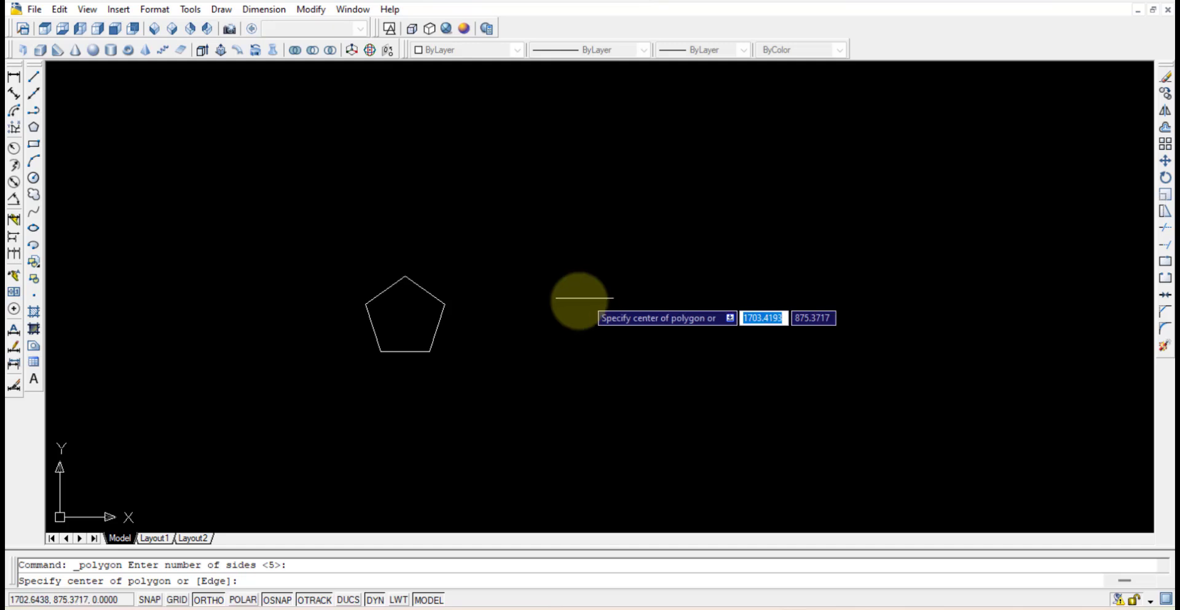
{"action": "left_click", "coordinate": [591, 302]}
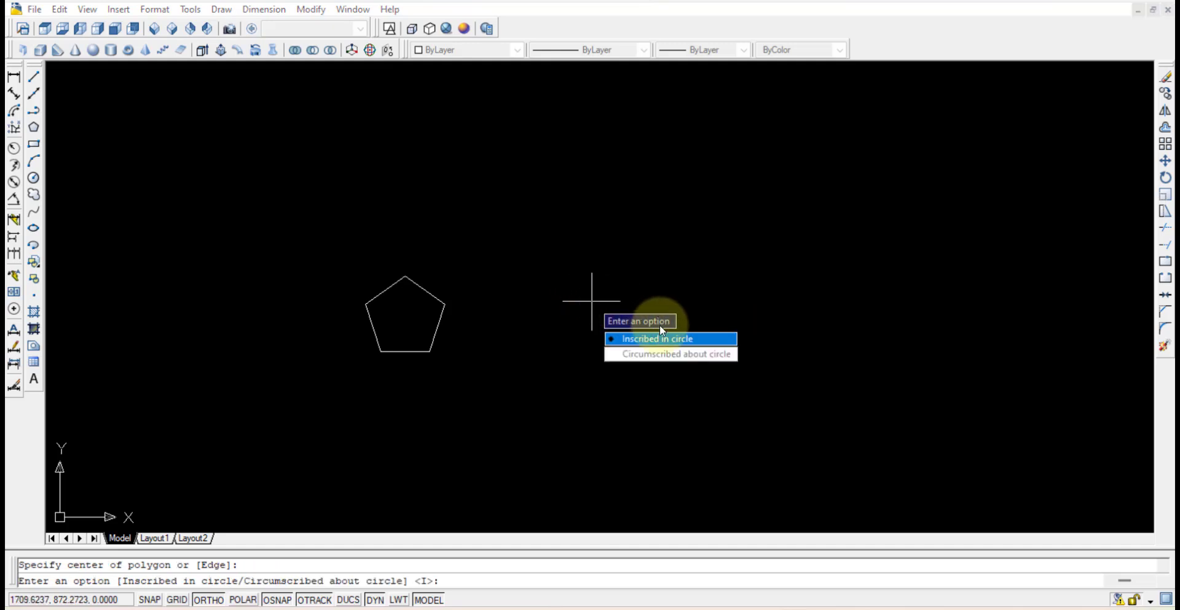
{"action": "left_click", "coordinate": [666, 340]}
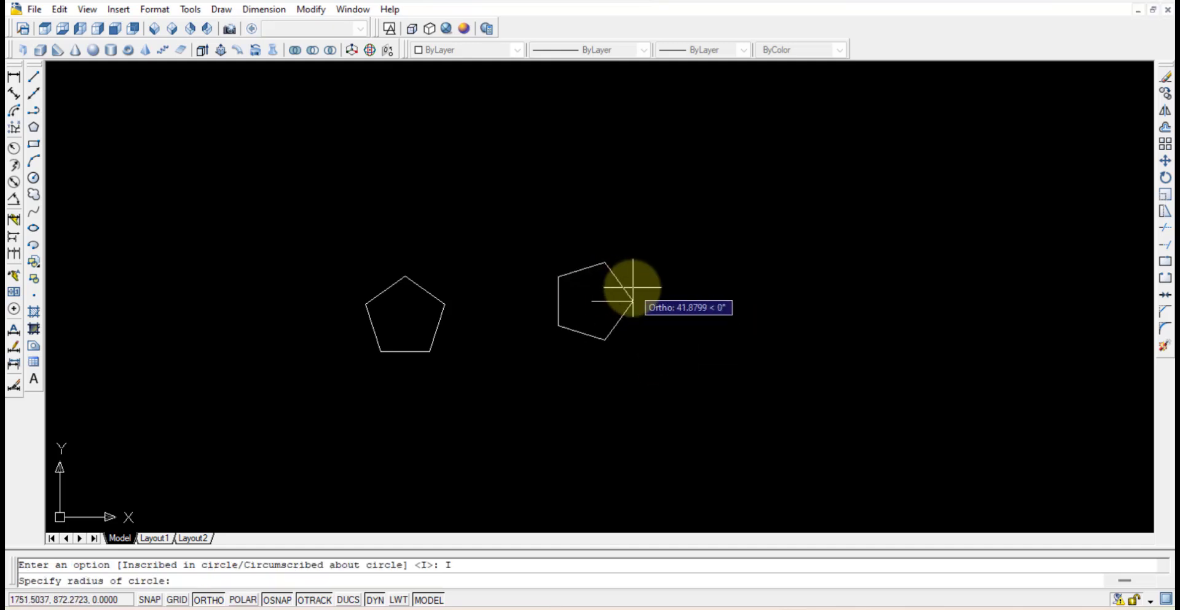
{"action": "type", "text": "50"}
{"action": "key", "text": "Return"}
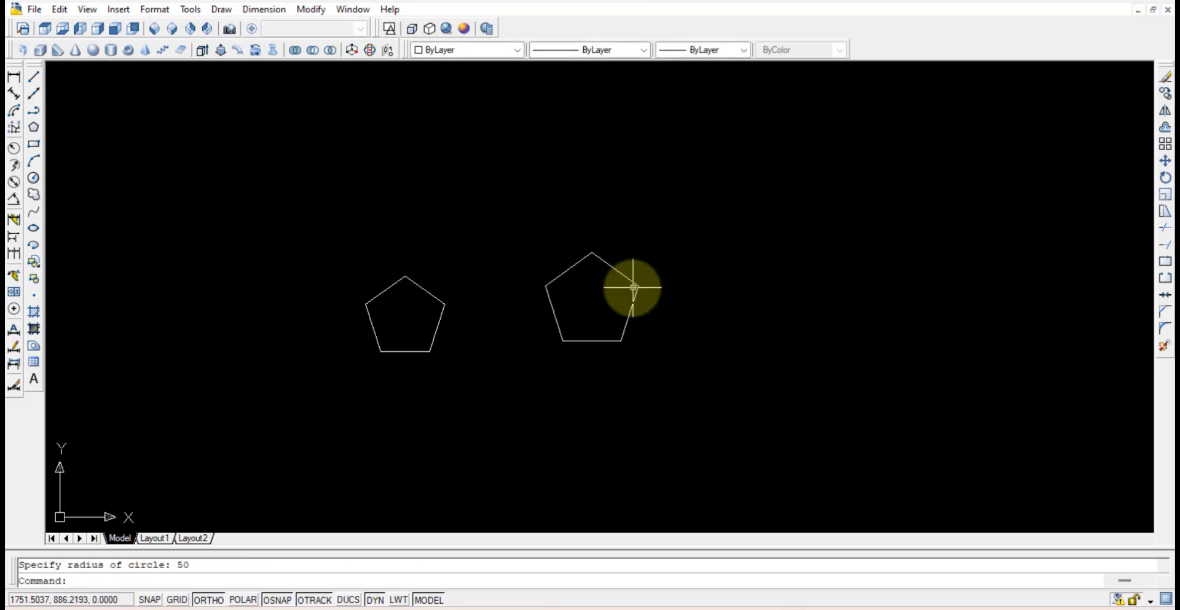
Step: Draw a five-sided polygon circumscribed about a circle of radius 50, to the right of the inscribed pentagon
{"action": "left_click", "coordinate": [34, 128]}
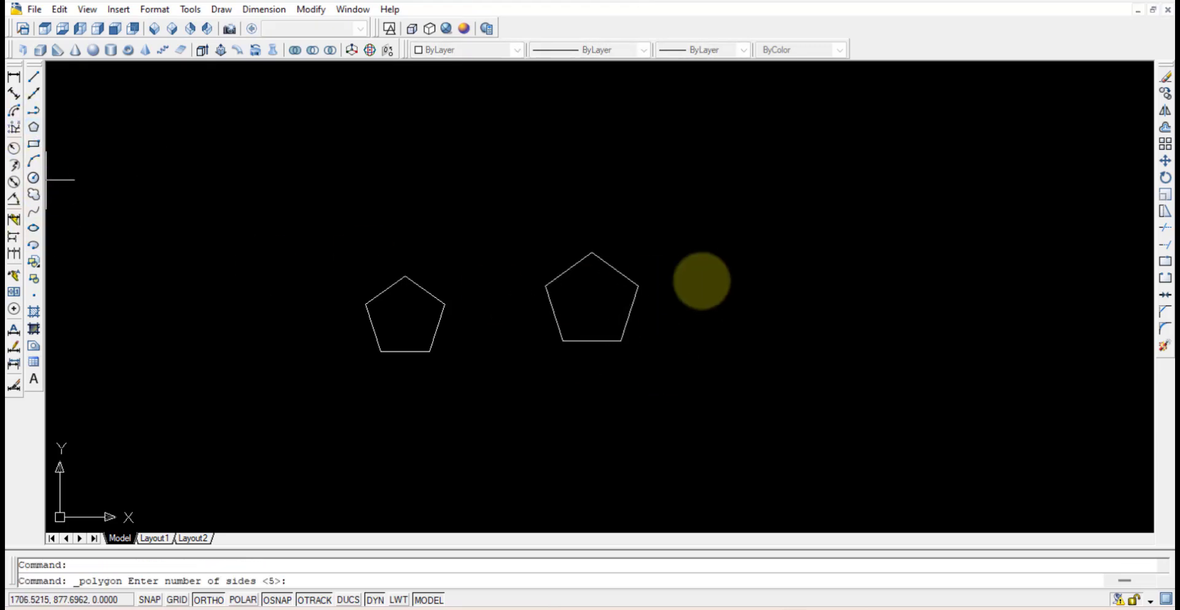
{"action": "key", "text": "Return"}
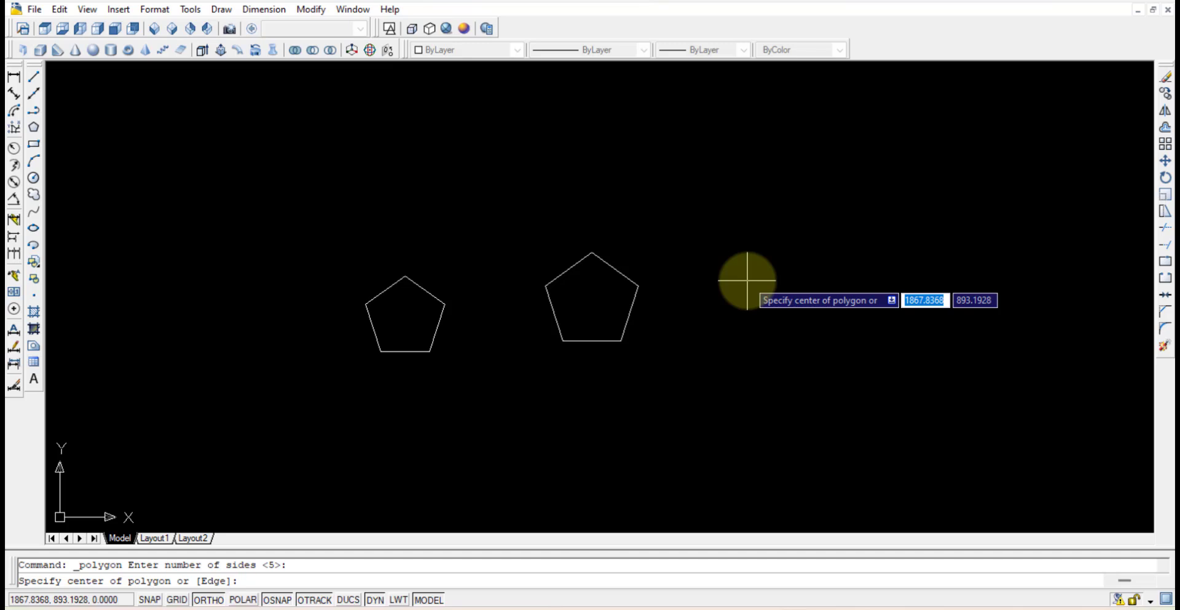
{"action": "left_click", "coordinate": [747, 281]}
{"action": "left_click", "coordinate": [792, 335]}
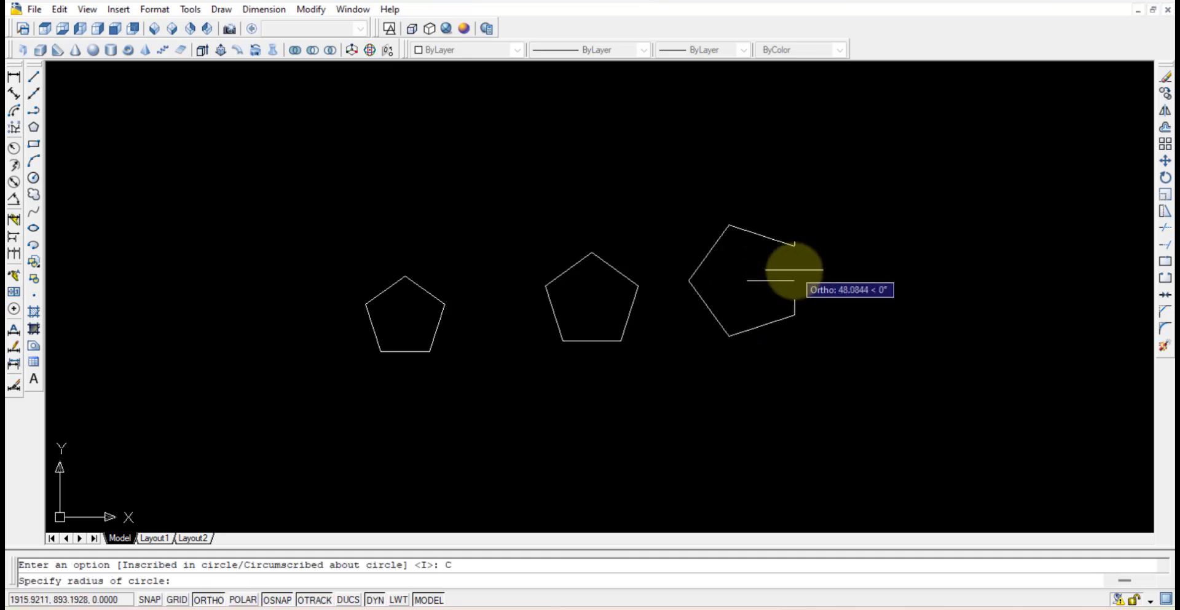
{"action": "key", "text": "Return"}
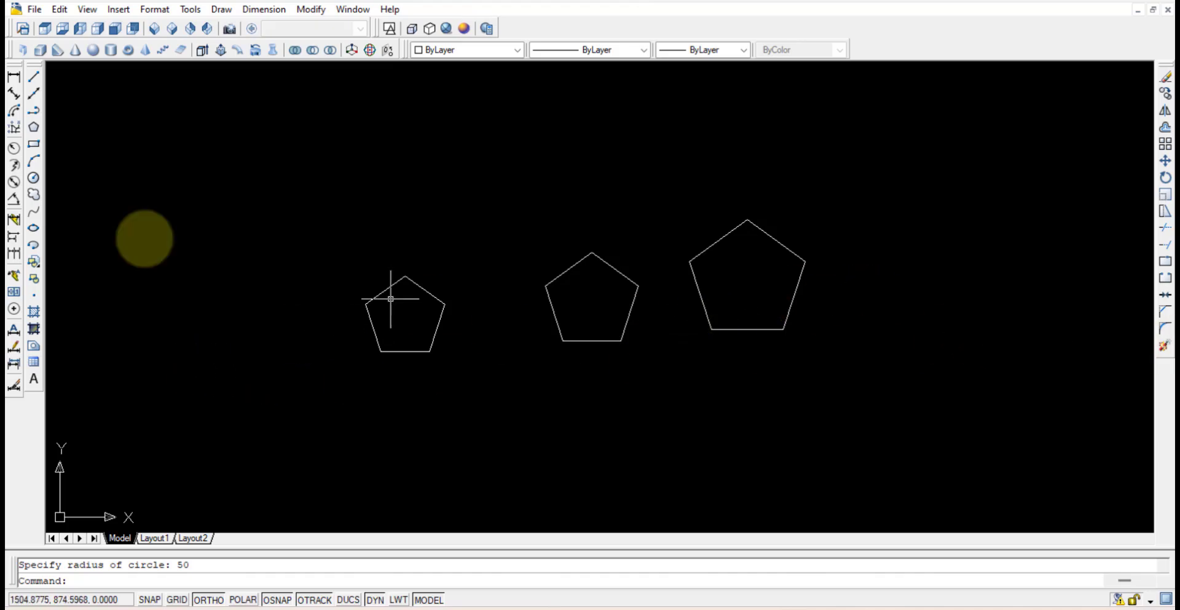
Step: Add an aligned dimension to the lower-left side of the middle, inscribed pentagon
{"action": "left_click", "coordinate": [14, 93]}
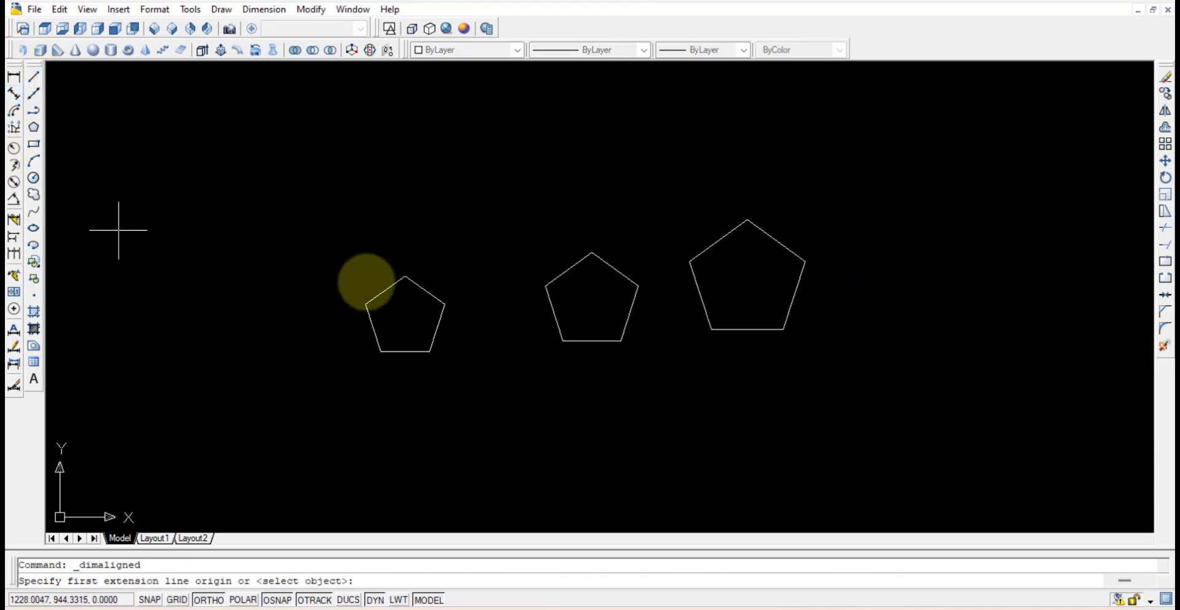
{"action": "left_click", "coordinate": [545, 285]}
{"action": "left_click", "coordinate": [561, 339]}
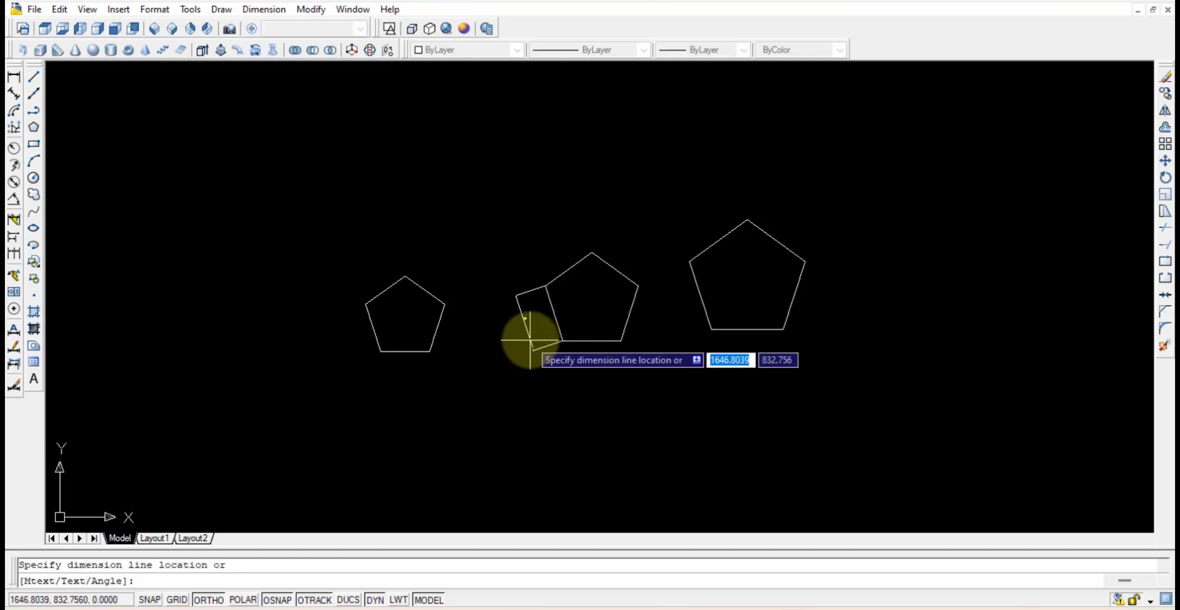
{"action": "left_click", "coordinate": [527, 334]}
Step: Add an aligned dimension to the lower-left side of the circumscribed pentagon and compare it with the inscribed pentagon's dimension
{"action": "left_click", "coordinate": [14, 93]}
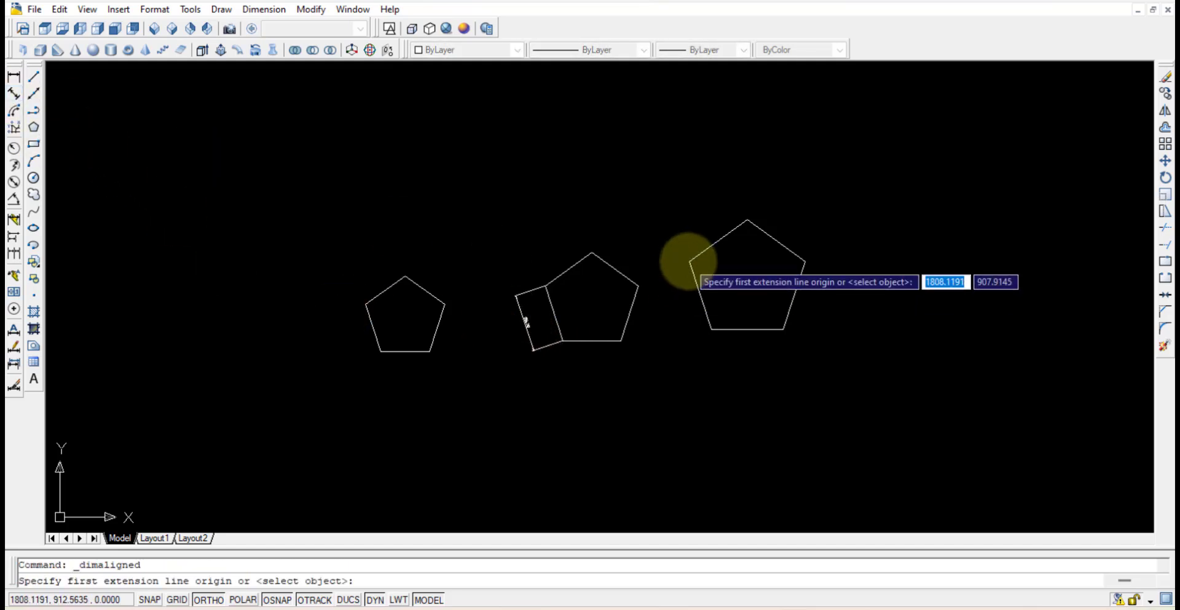
{"action": "left_click", "coordinate": [690, 261]}
{"action": "left_click", "coordinate": [710, 329]}
{"action": "left_click", "coordinate": [676, 321]}
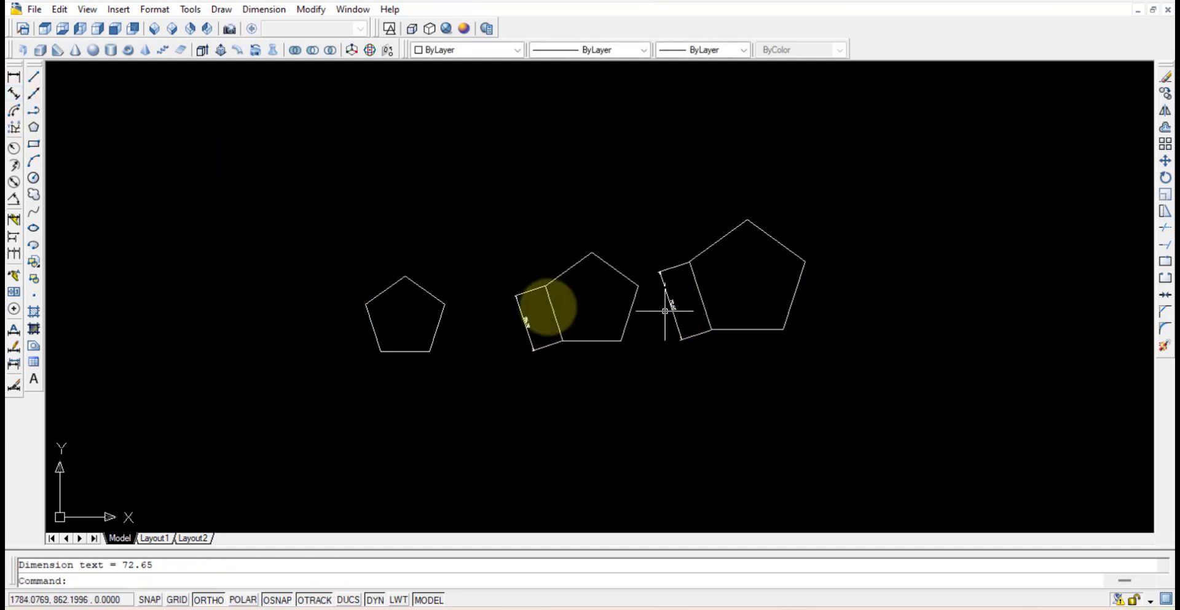
{"action": "scroll", "coordinate": [524, 330], "scroll_direction": "up", "scroll_amount": 3}
{"action": "scroll", "coordinate": [527, 329], "scroll_direction": "up", "scroll_amount": 3}
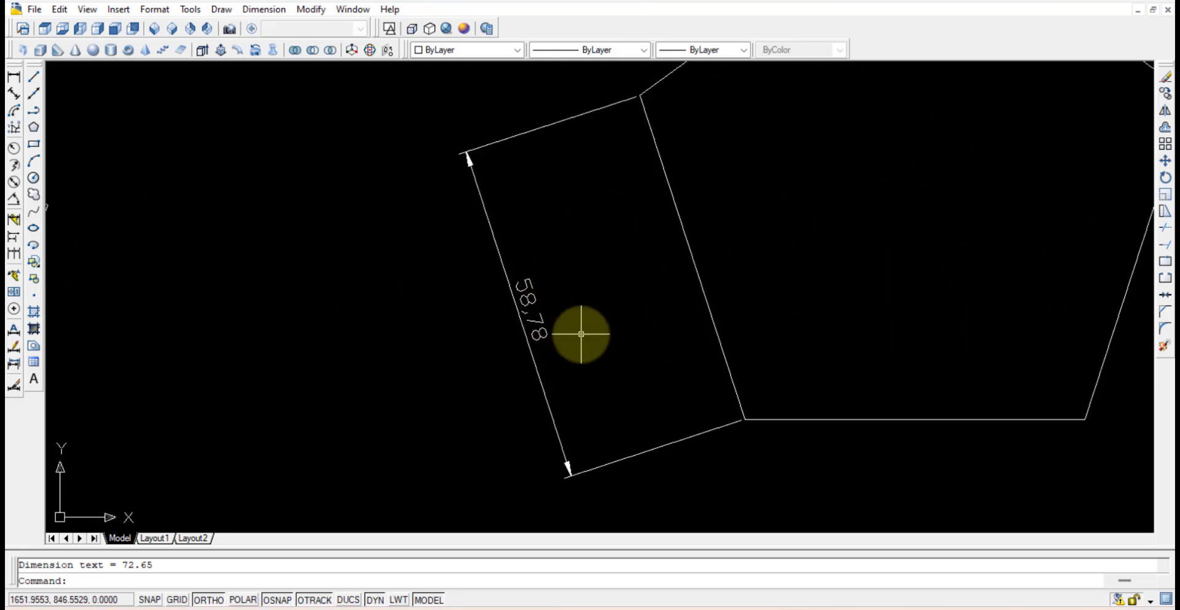
{"action": "scroll", "coordinate": [835, 321], "scroll_direction": "down", "scroll_amount": 3}
{"action": "middle_click_drag", "start_coordinate": [914, 323], "coordinate": [710, 336]}
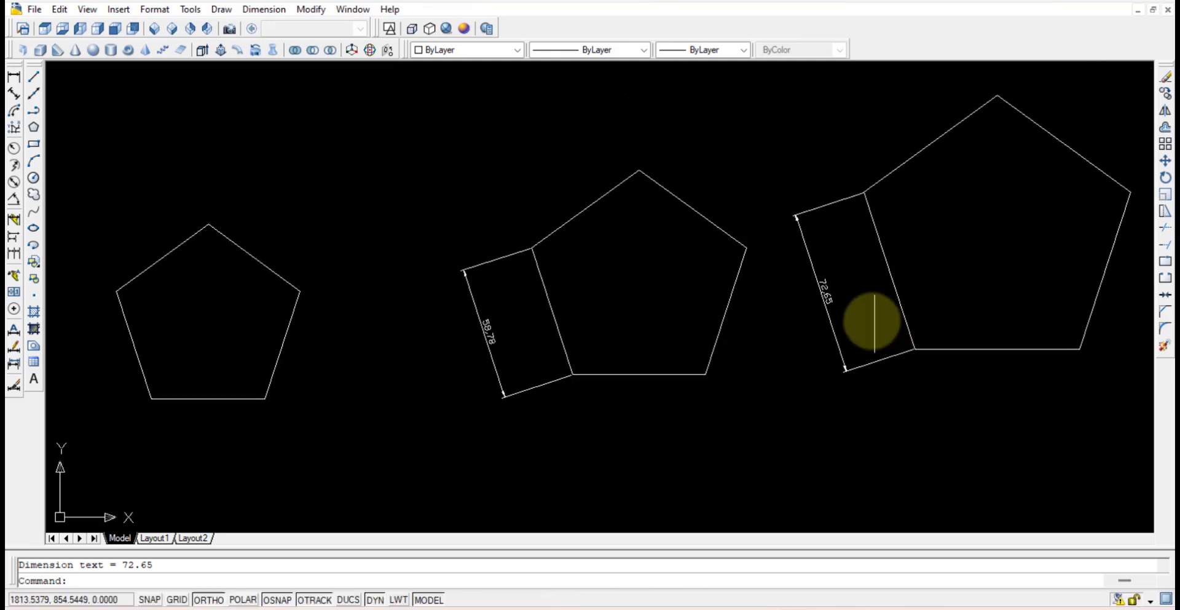
{"action": "scroll", "coordinate": [817, 292], "scroll_direction": "up", "scroll_amount": 2}
{"action": "scroll", "coordinate": [887, 326], "scroll_direction": "down", "scroll_amount": 5}
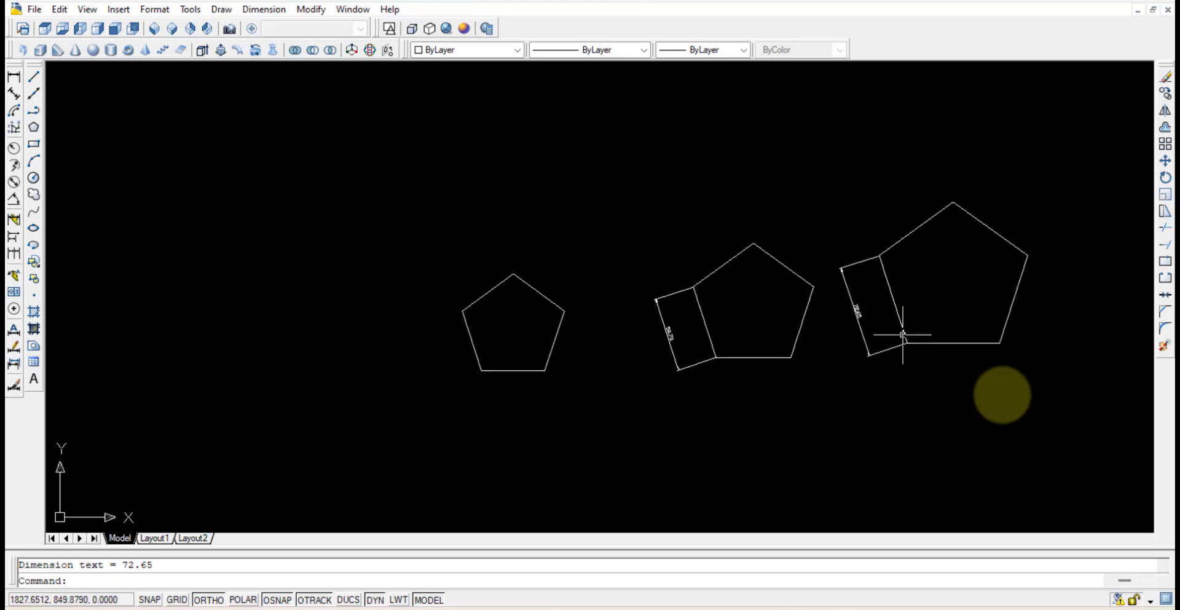
Step: Check the required side length in the Word problem statement and erase the inscribed and circumscribed pentagons with their dimensions
{"action": "left_click", "coordinate": [1028, 409]}
{"action": "left_click", "coordinate": [656, 167]}
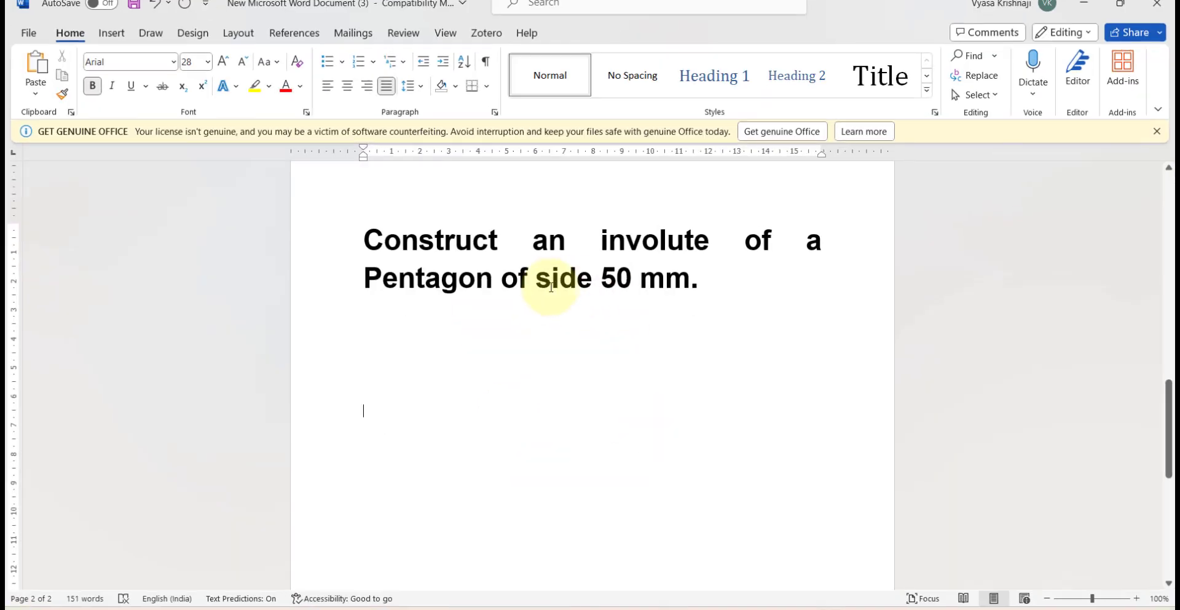
{"action": "left_click_drag", "start_coordinate": [540, 285], "coordinate": [707, 289]}
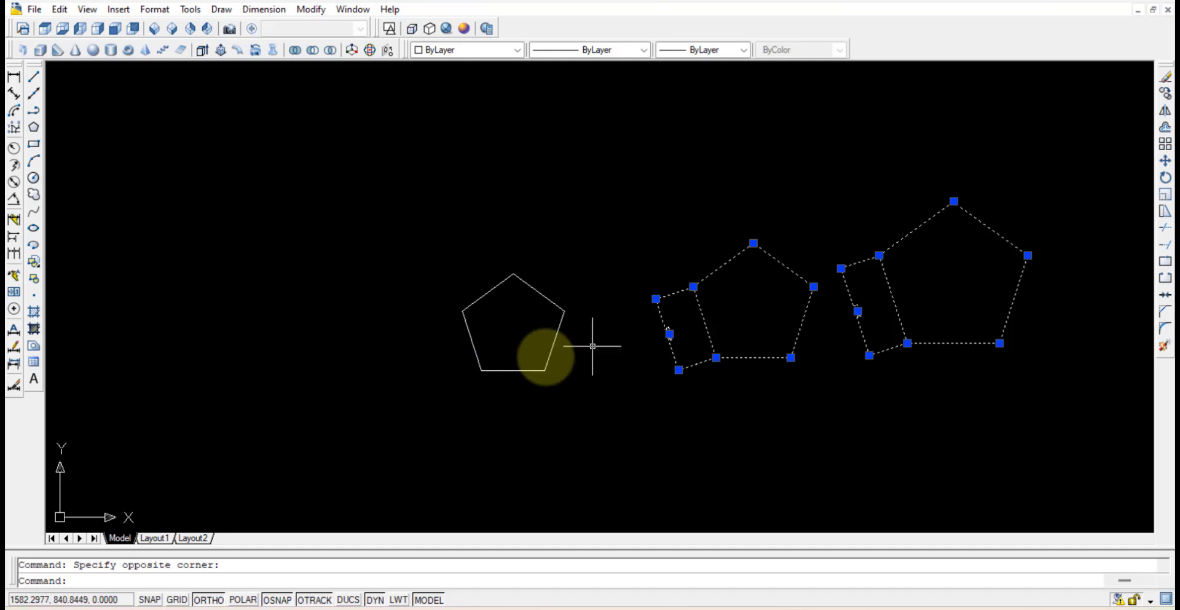
{"action": "key", "text": "Delete"}
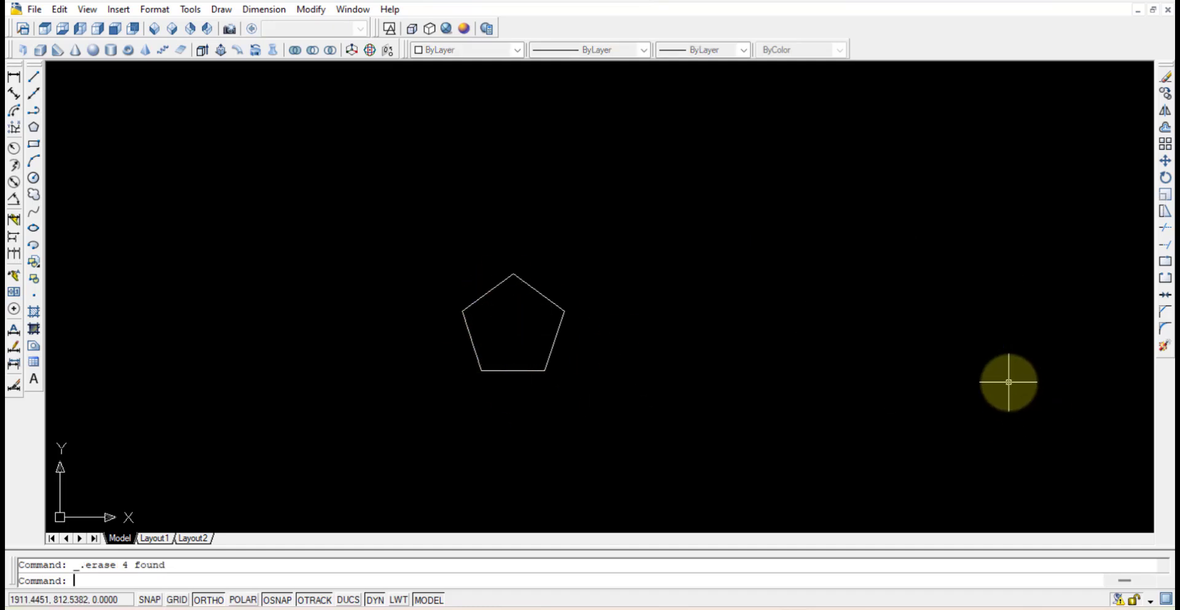
Step: Draw a second pentagon using the Edge option to the right of the first, with a horizontal bottom edge of length 50
{"action": "left_click", "coordinate": [34, 128]}
{"action": "key", "text": "Return"}
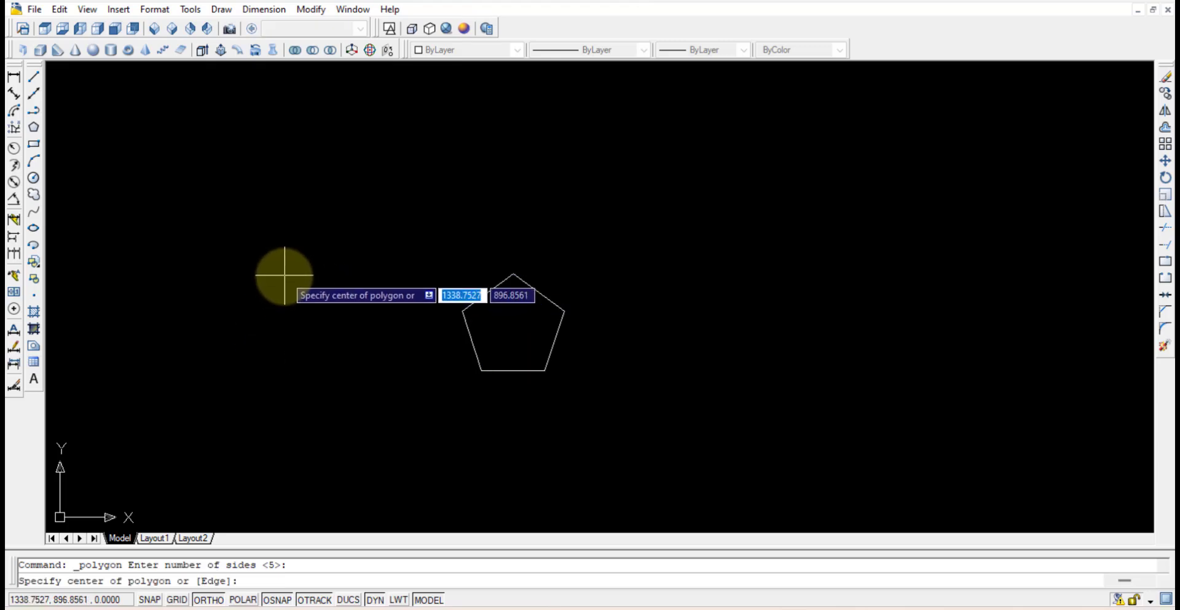
{"action": "type", "text": "e"}
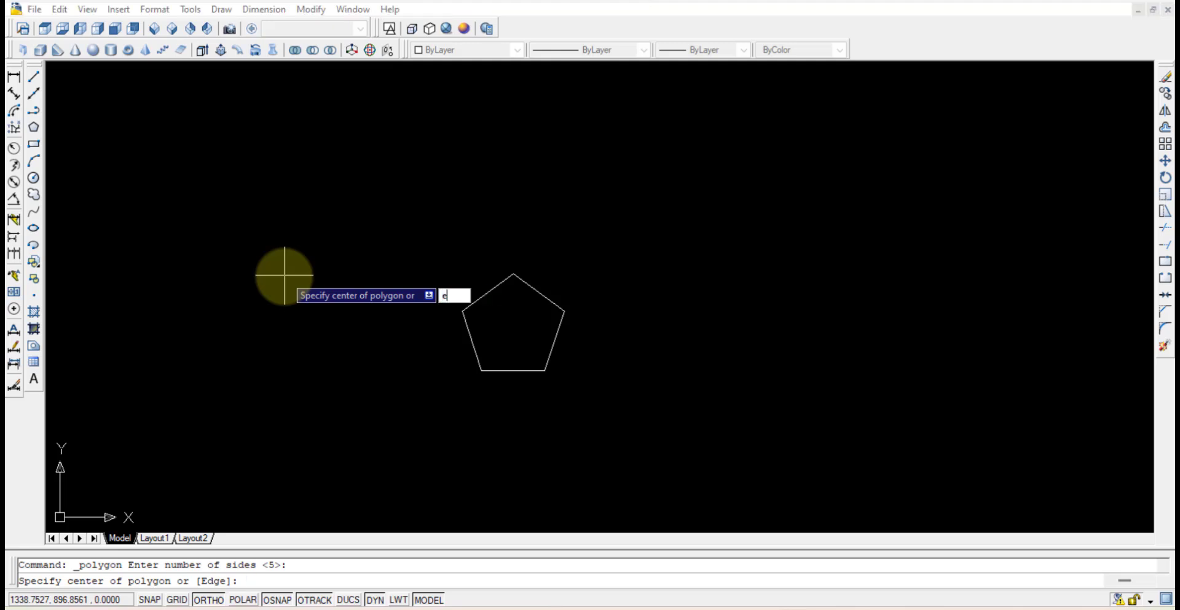
{"action": "key", "text": "Return"}
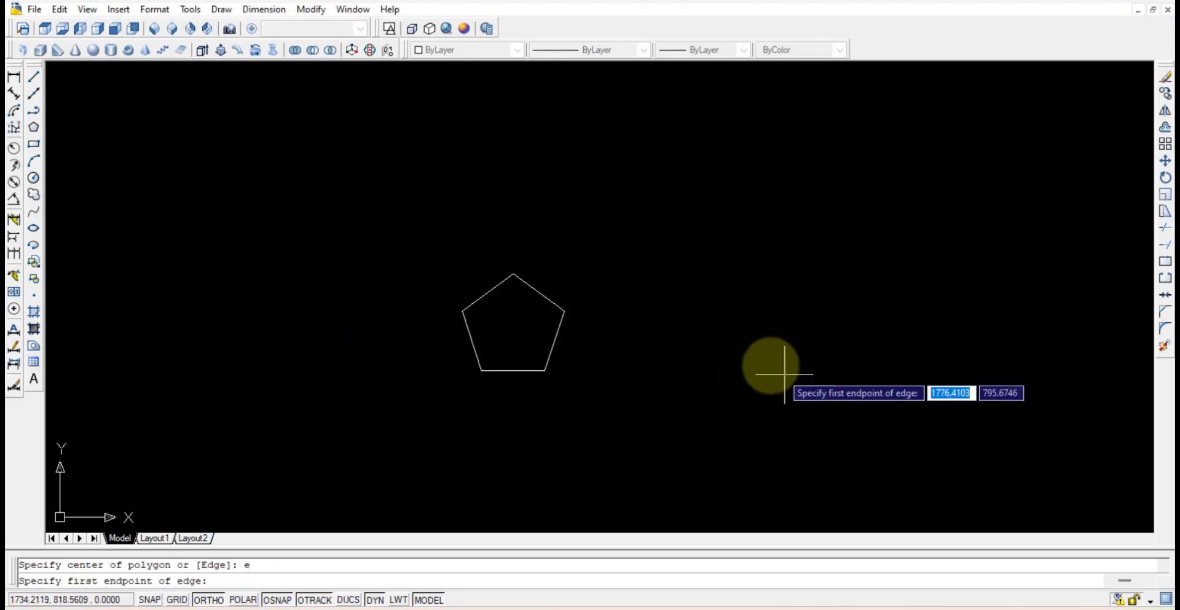
{"action": "left_click", "coordinate": [713, 362]}
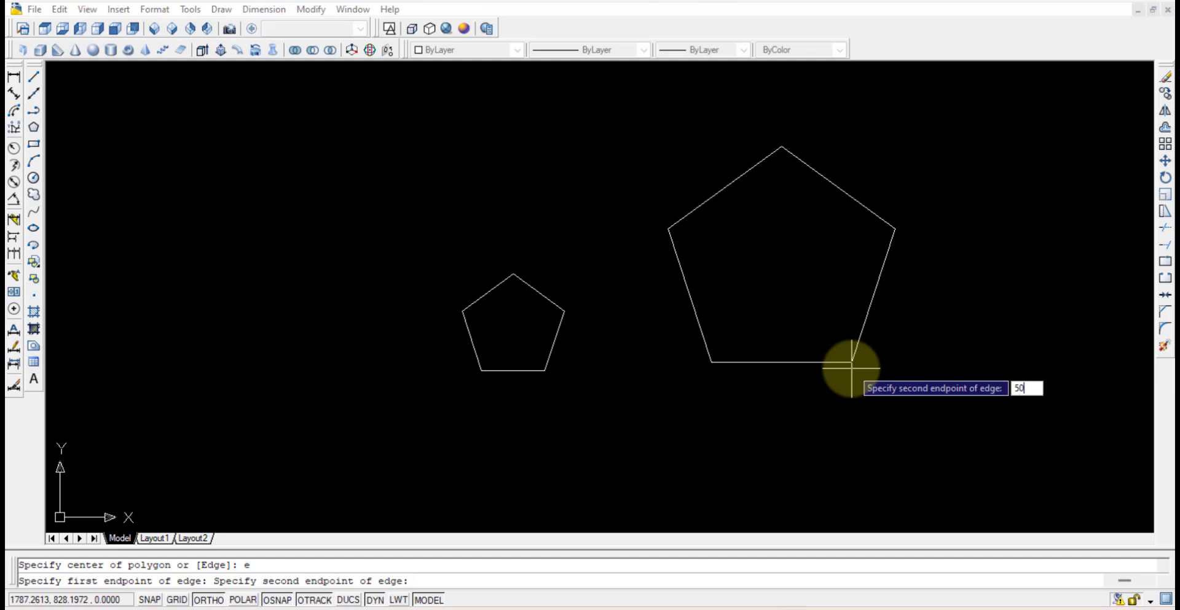
{"action": "type", "text": "50"}
{"action": "key", "text": "Return"}
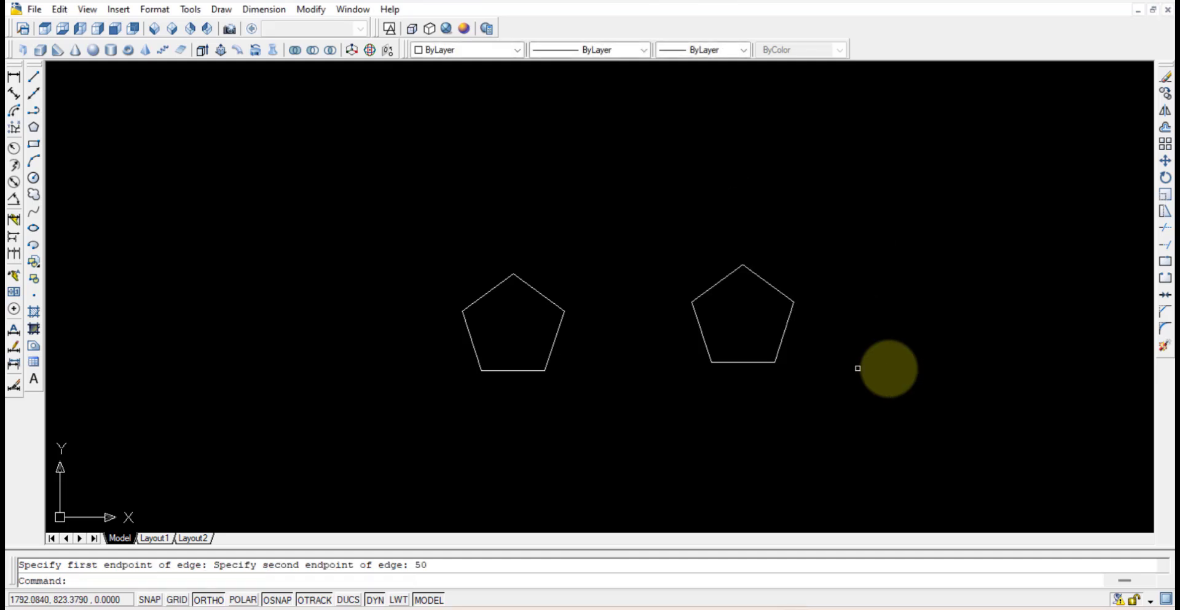
Step: Add a linear dimension below the bottom edge of the new pentagon
{"action": "left_click", "coordinate": [13, 79]}
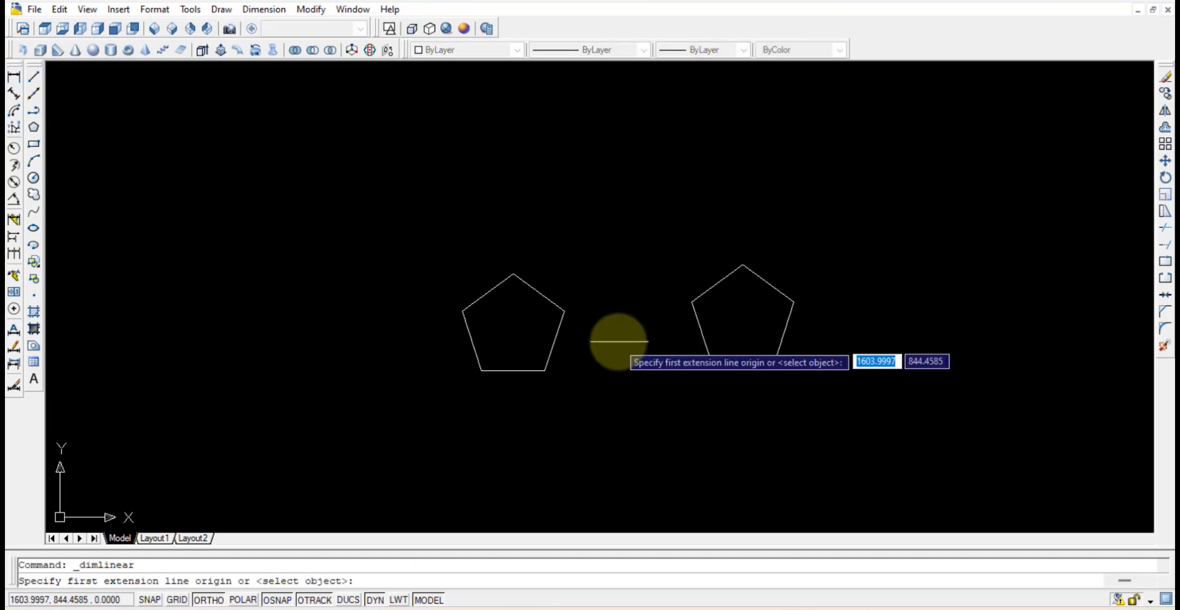
{"action": "left_click", "coordinate": [712, 362]}
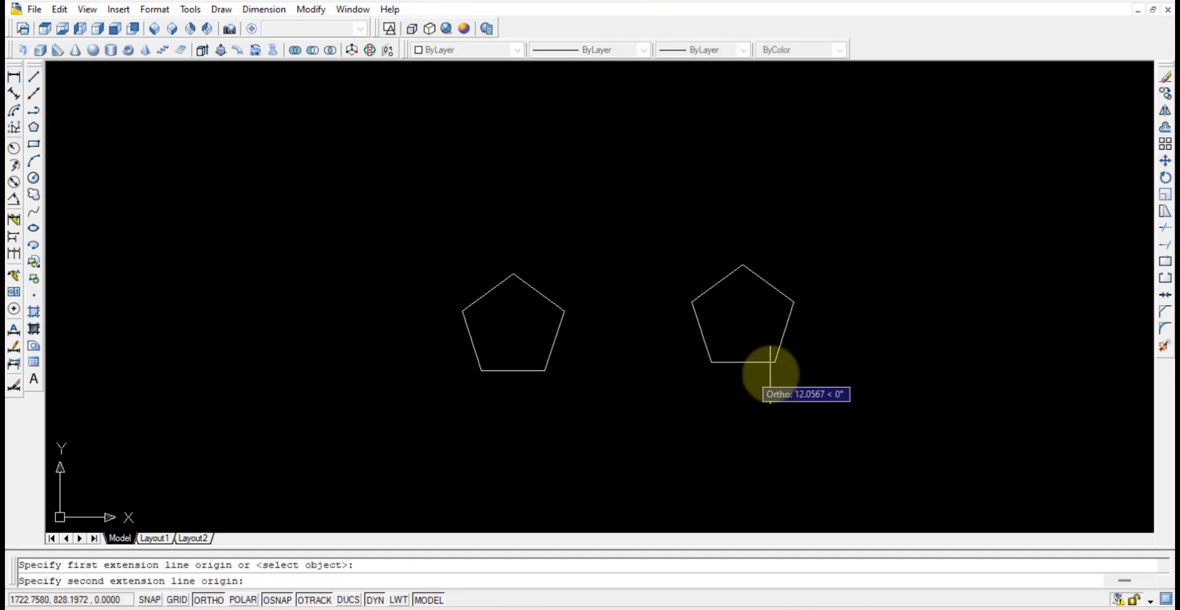
{"action": "left_click", "coordinate": [775, 362]}
{"action": "left_click", "coordinate": [747, 406]}
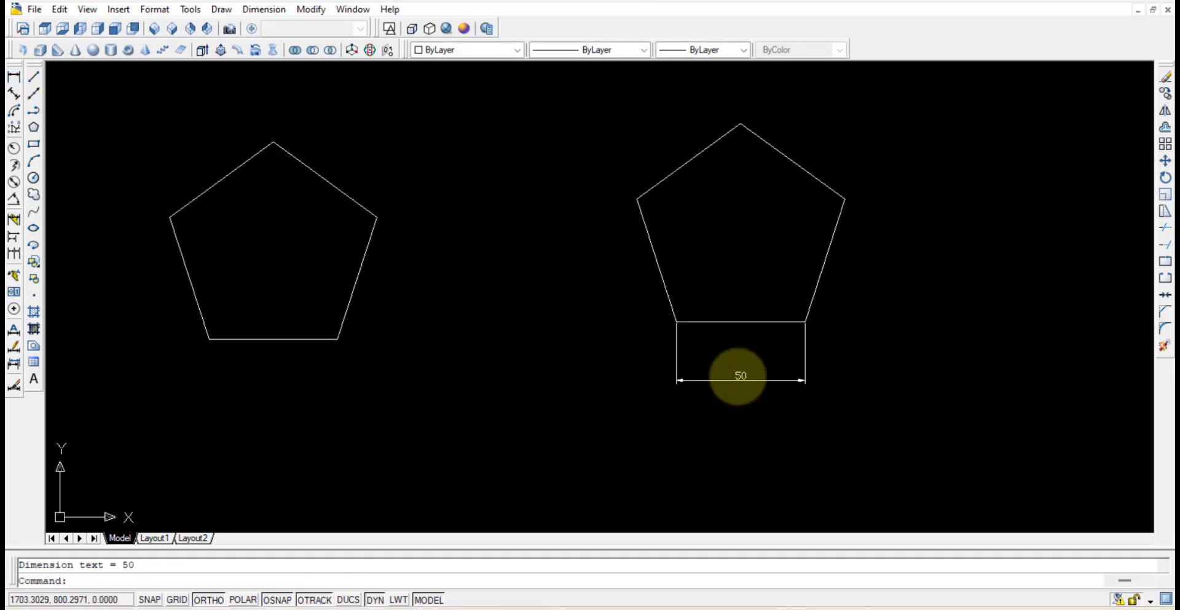
Step: Erase the second pentagon on the right together with its linear dimension
{"action": "scroll", "coordinate": [743, 387], "scroll_direction": "up", "scroll_amount": 6}
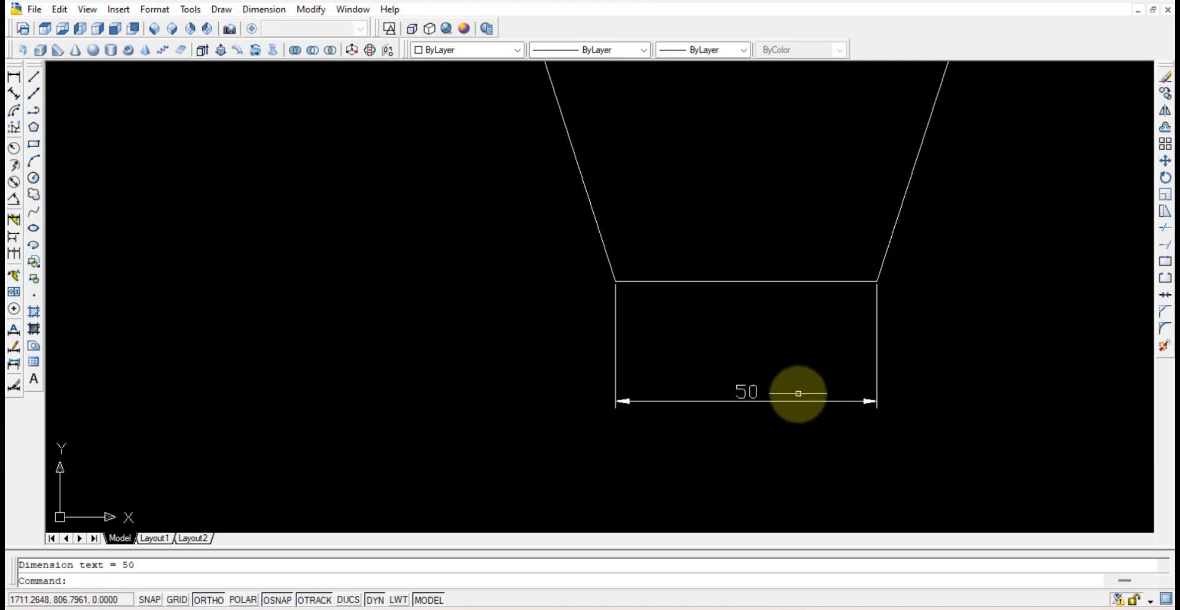
{"action": "scroll", "coordinate": [756, 398], "scroll_direction": "down", "scroll_amount": 4}
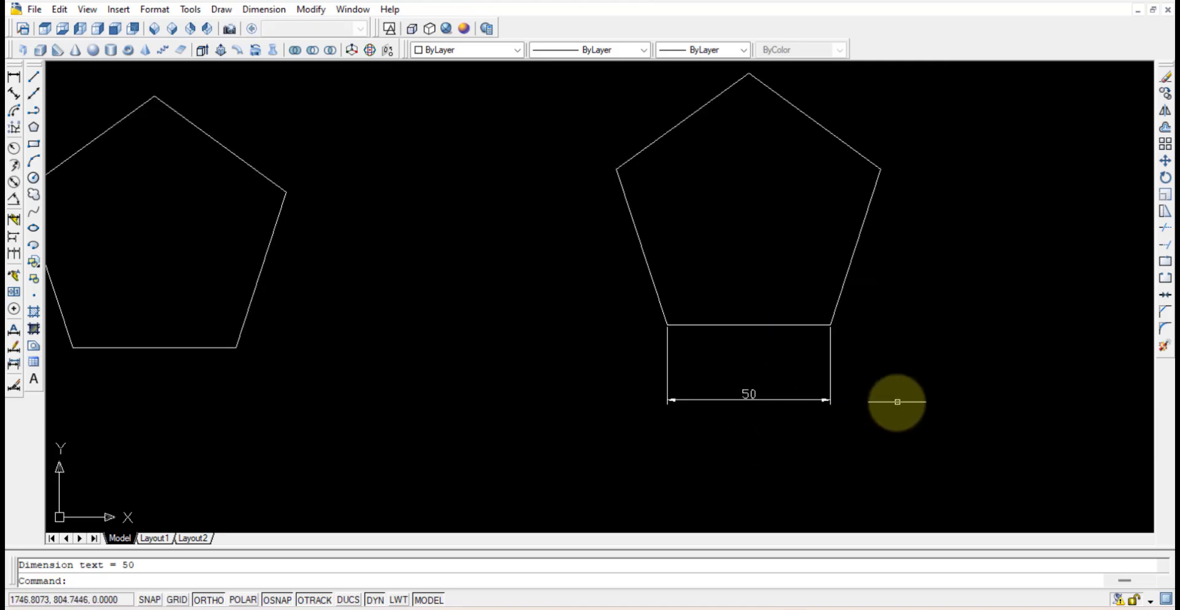
{"action": "left_click", "coordinate": [897, 403]}
{"action": "left_click", "coordinate": [591, 93]}
{"action": "key", "text": "Delete"}
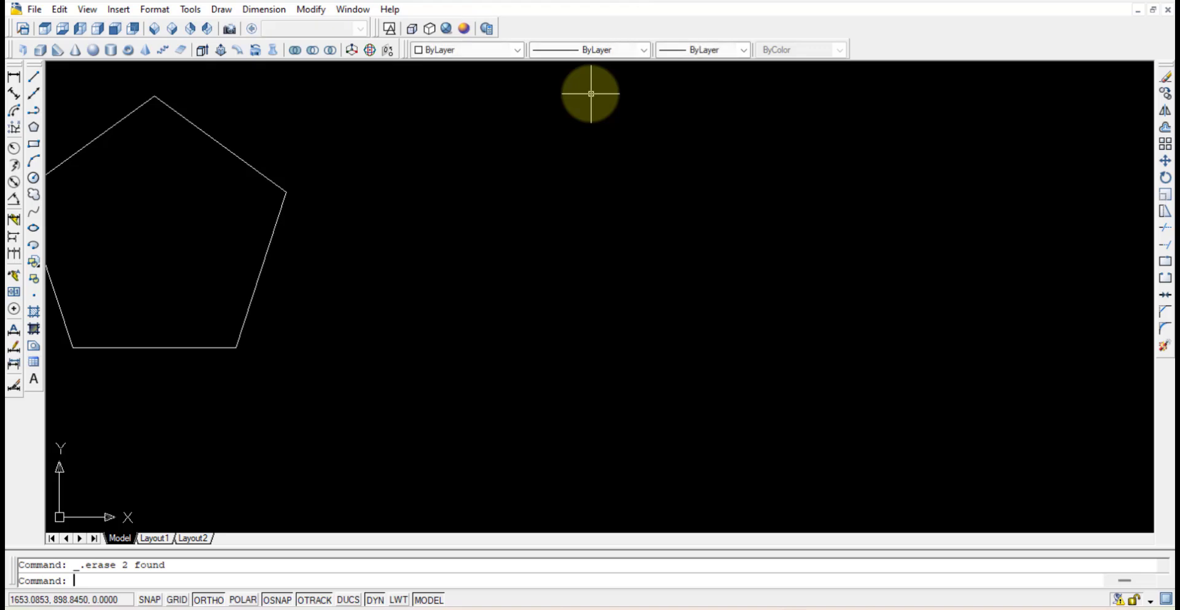
Step: Draw a horizontal line 250 long to the right from the remaining pentagon's bottom-right corner
{"action": "scroll", "coordinate": [479, 203], "scroll_direction": "down", "scroll_amount": 2}
{"action": "middle_click_drag", "start_coordinate": [416, 211], "coordinate": [439, 297]}
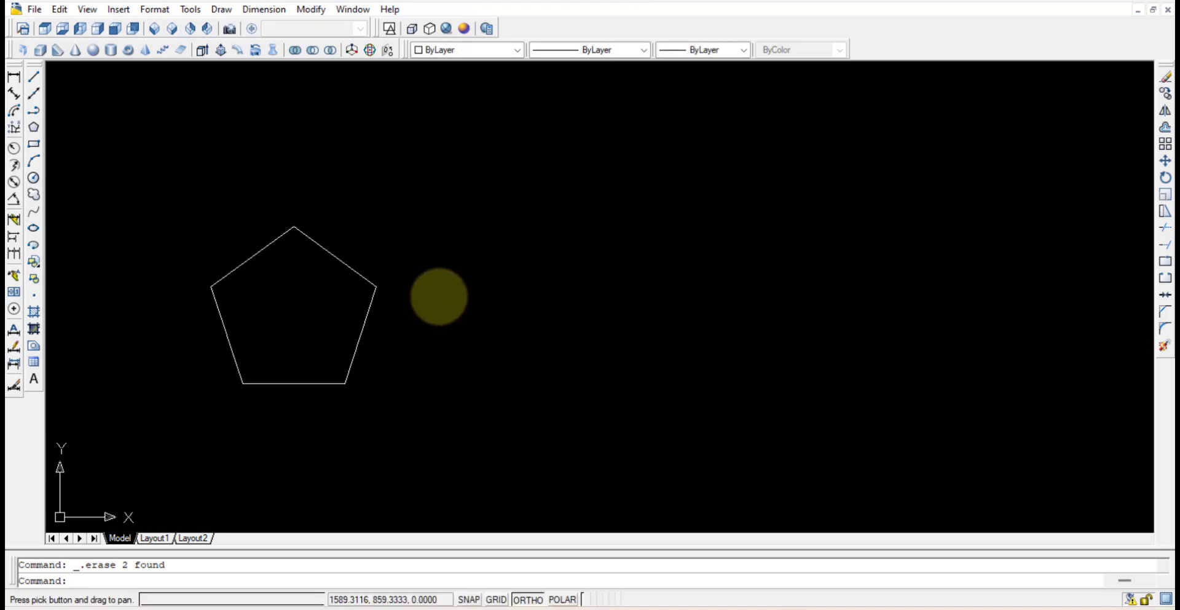
{"action": "left_click", "coordinate": [33, 76]}
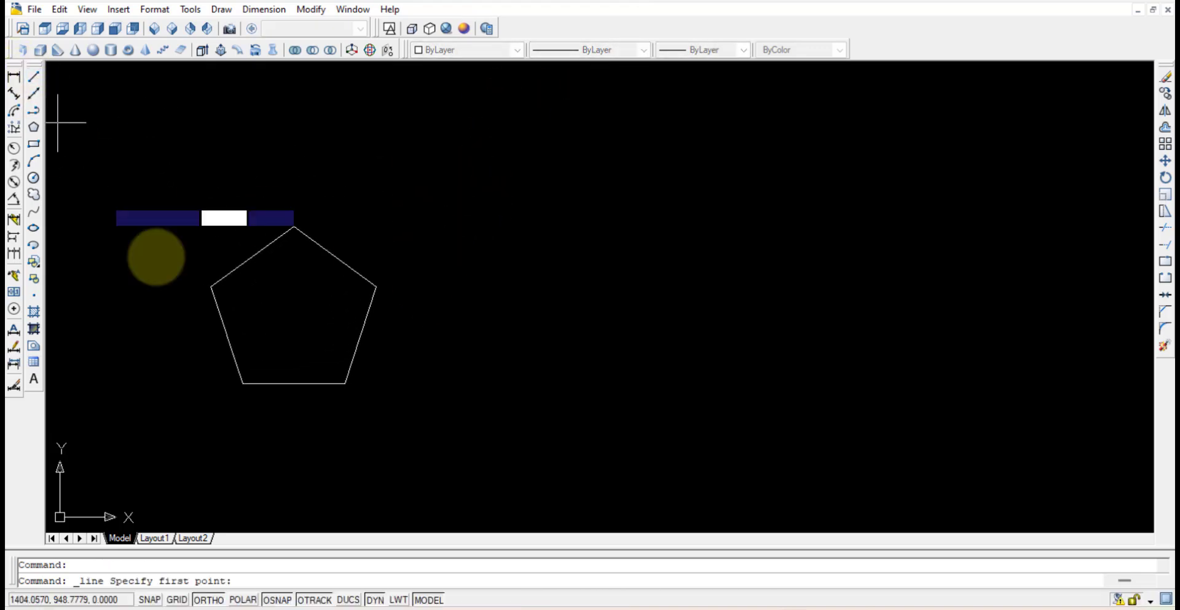
{"action": "left_click", "coordinate": [344, 383]}
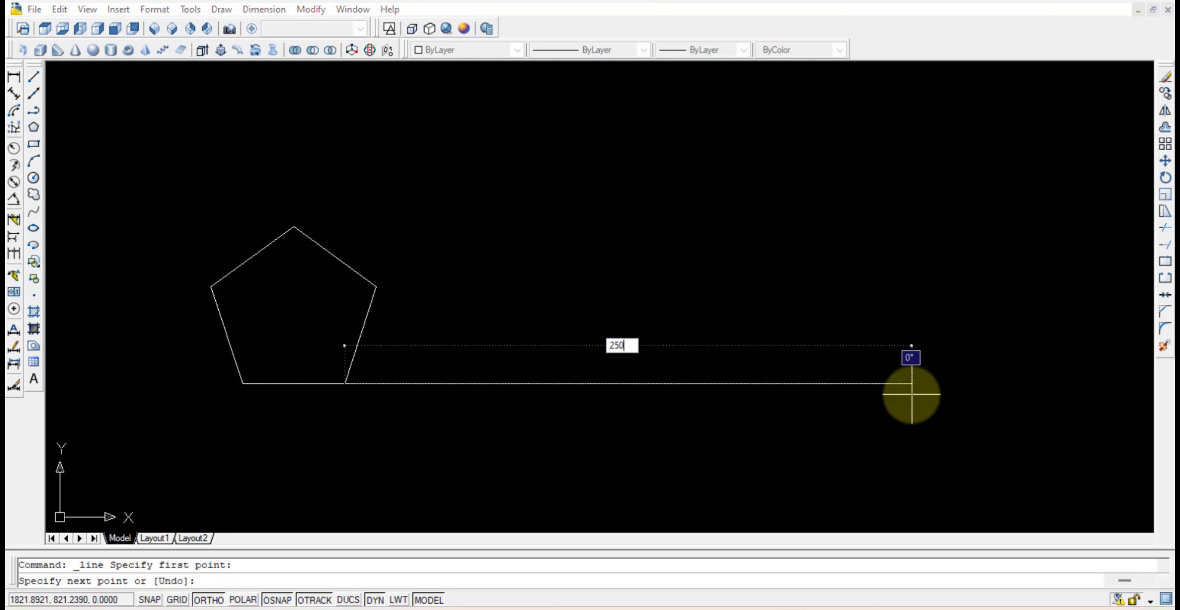
{"action": "key", "text": "Return"}
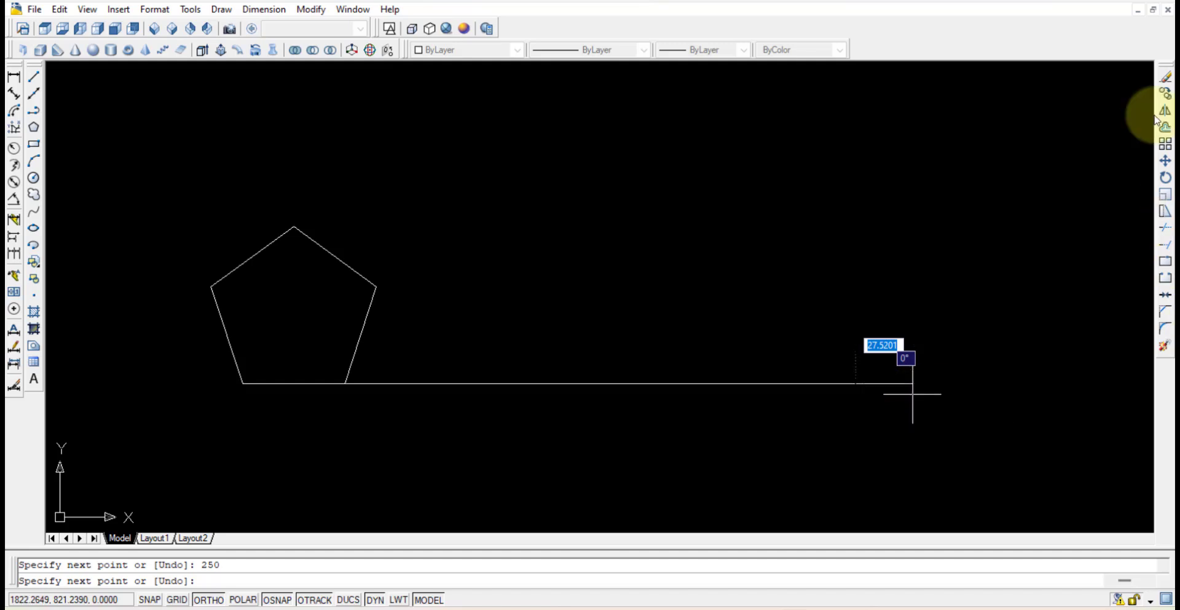
{"action": "key", "text": "Escape"}
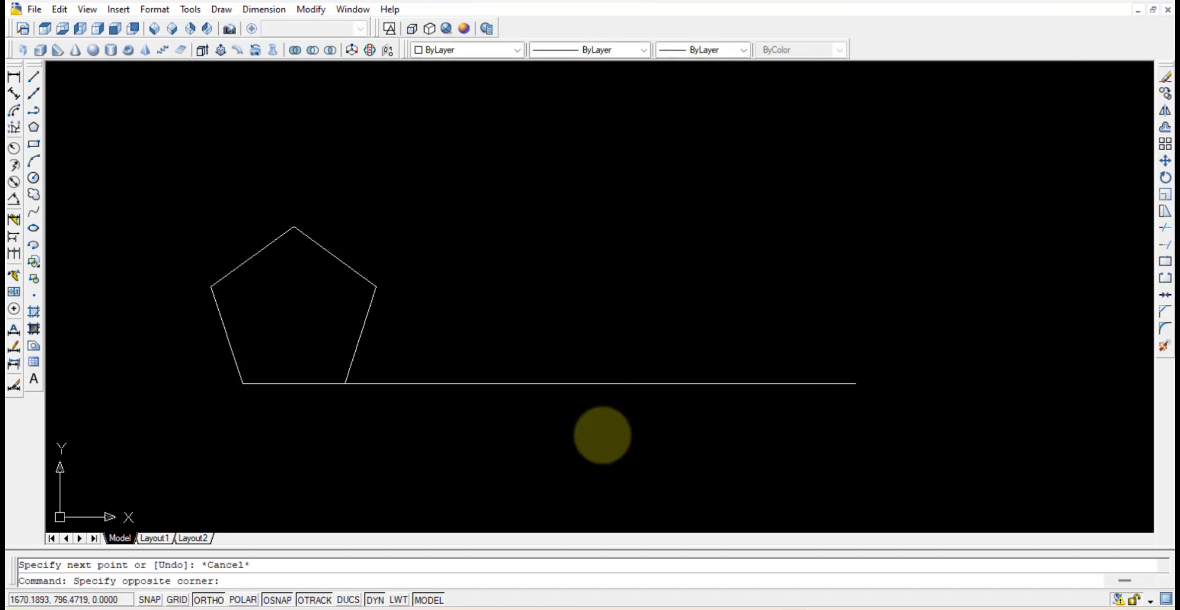
{"action": "left_click", "coordinate": [500, 290]}
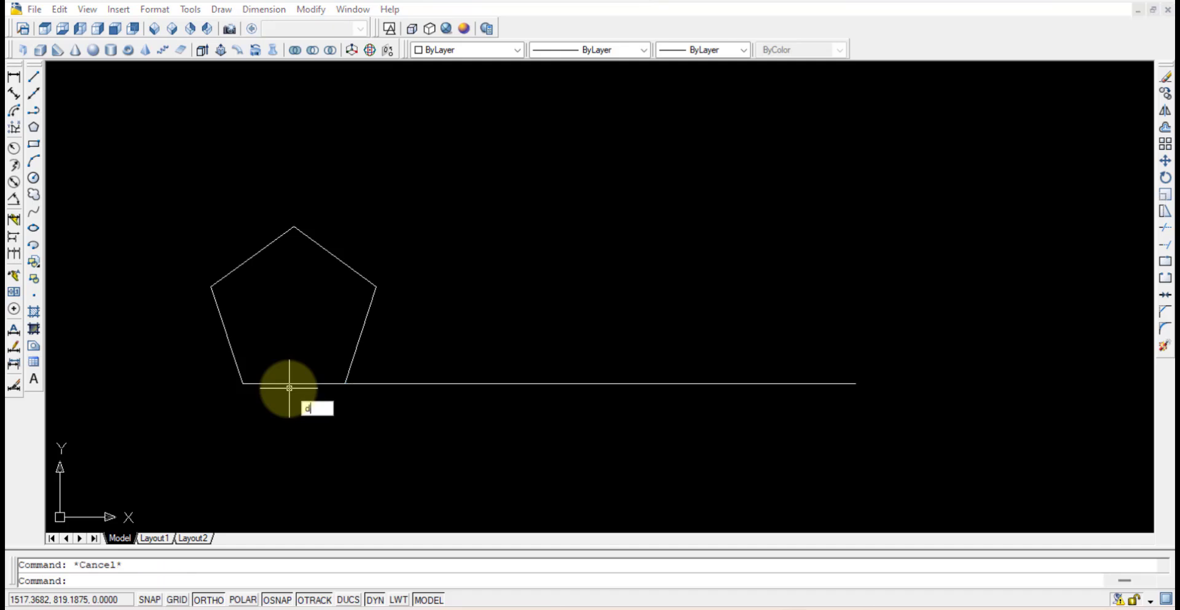
Step: Divide the 250 long horizontal line into 5 equal segments
{"action": "key", "text": "Return"}
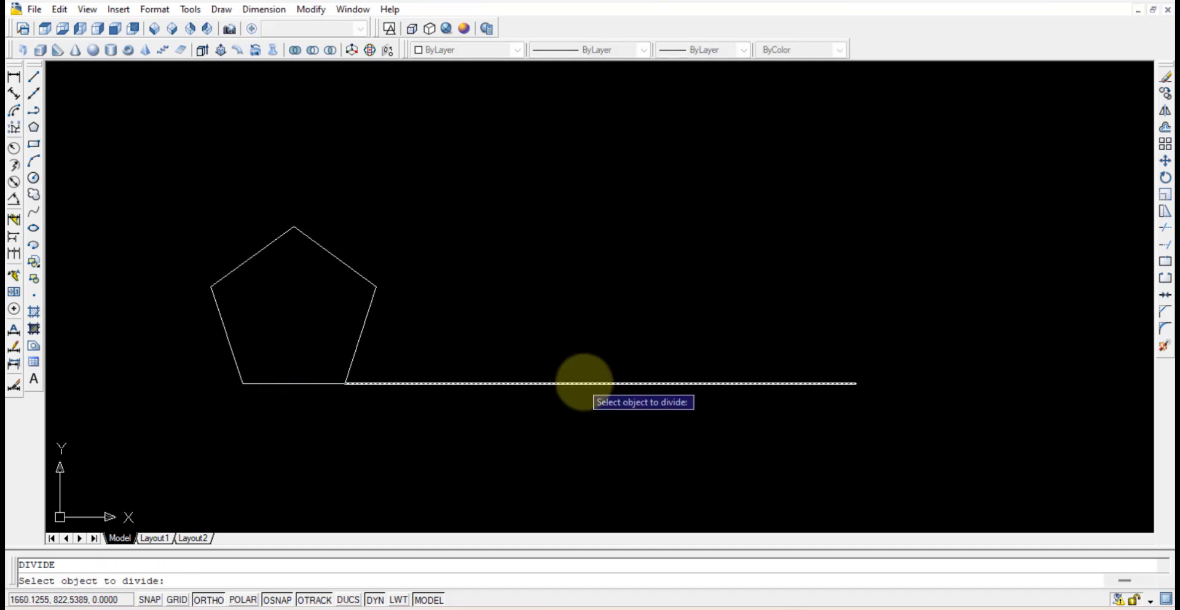
{"action": "left_click", "coordinate": [586, 383]}
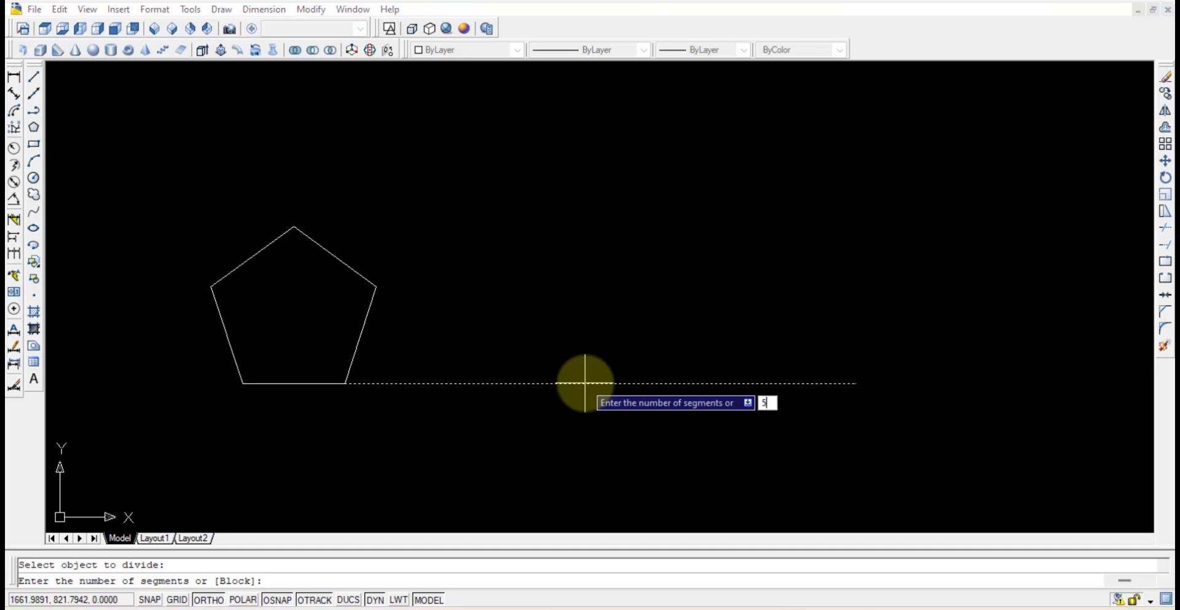
{"action": "key", "text": "Return"}
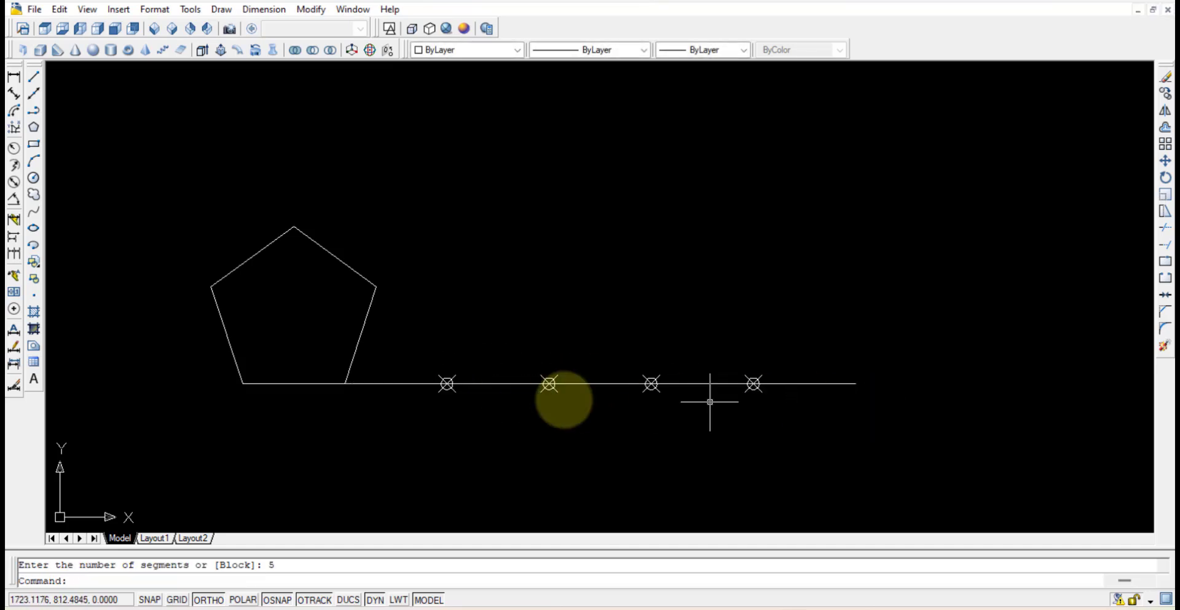
Step: Set the point display style to the plus symbol
{"action": "left_click", "coordinate": [164, 11]}
{"action": "left_click", "coordinate": [625, 217]}
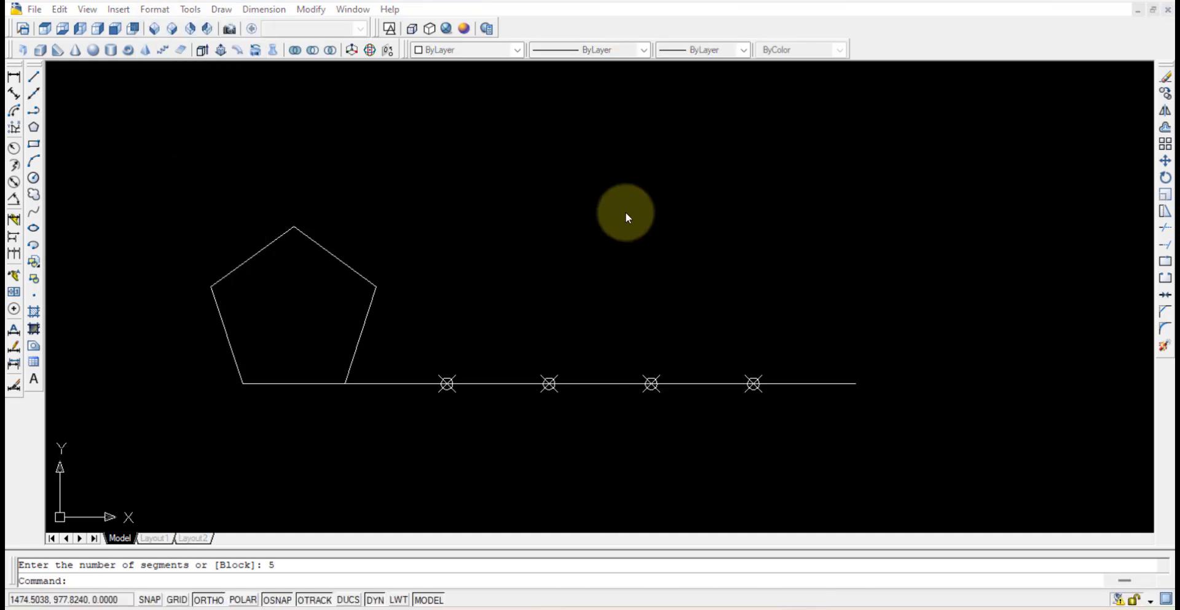
{"action": "left_click", "coordinate": [345, 147]}
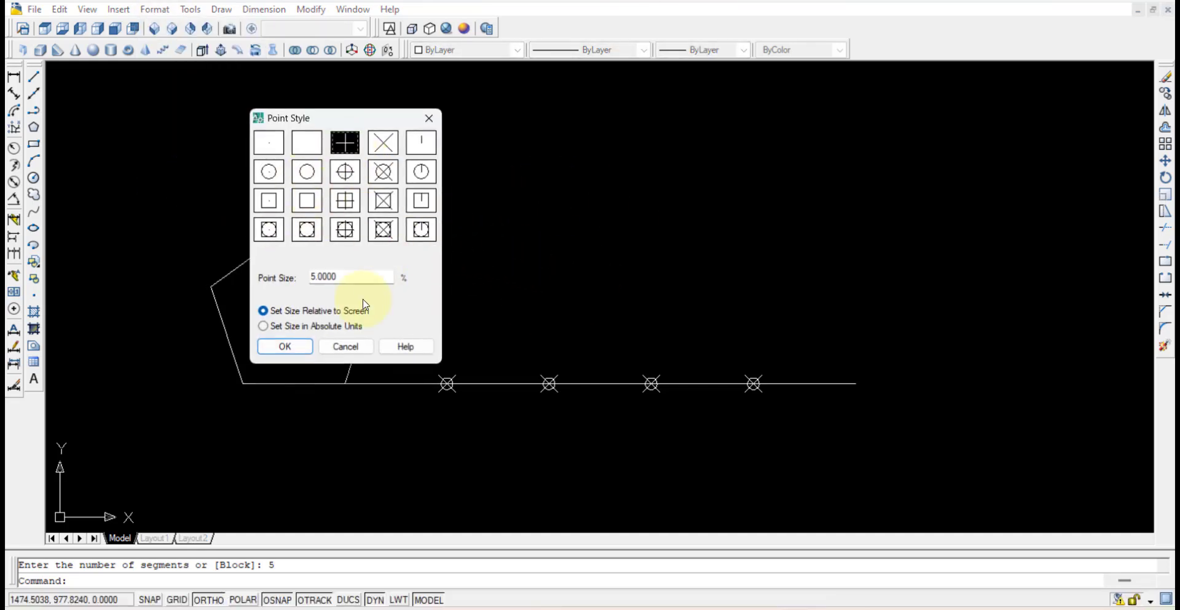
{"action": "left_click", "coordinate": [302, 346]}
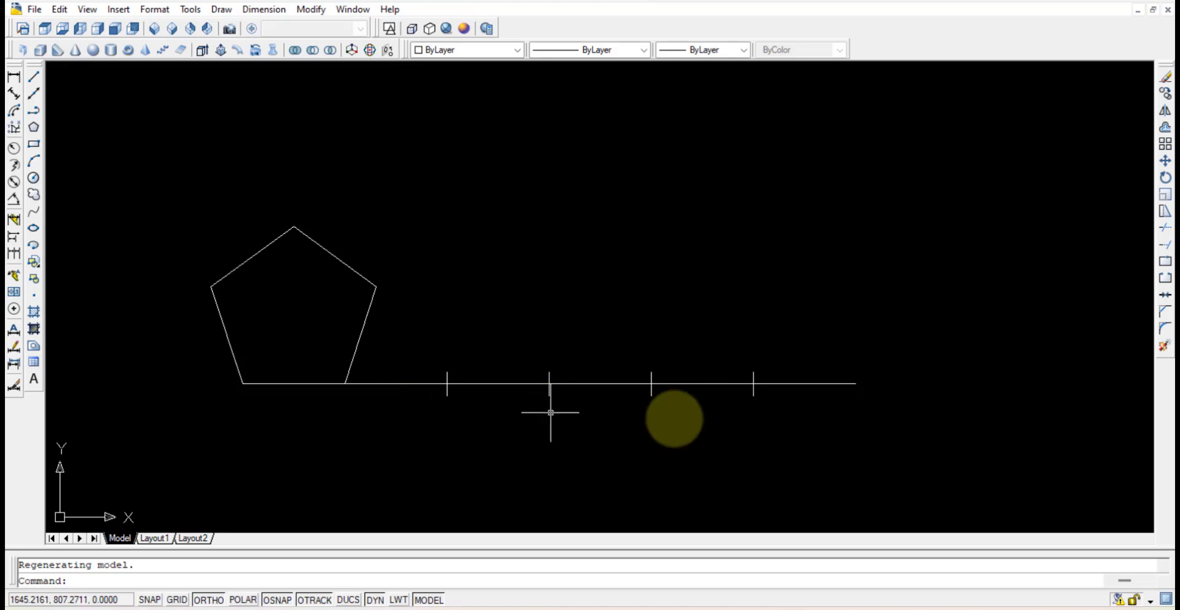
Step: Set the point display style to the circle with an X through it
{"action": "left_click", "coordinate": [155, 9]}
{"action": "left_click", "coordinate": [181, 186]}
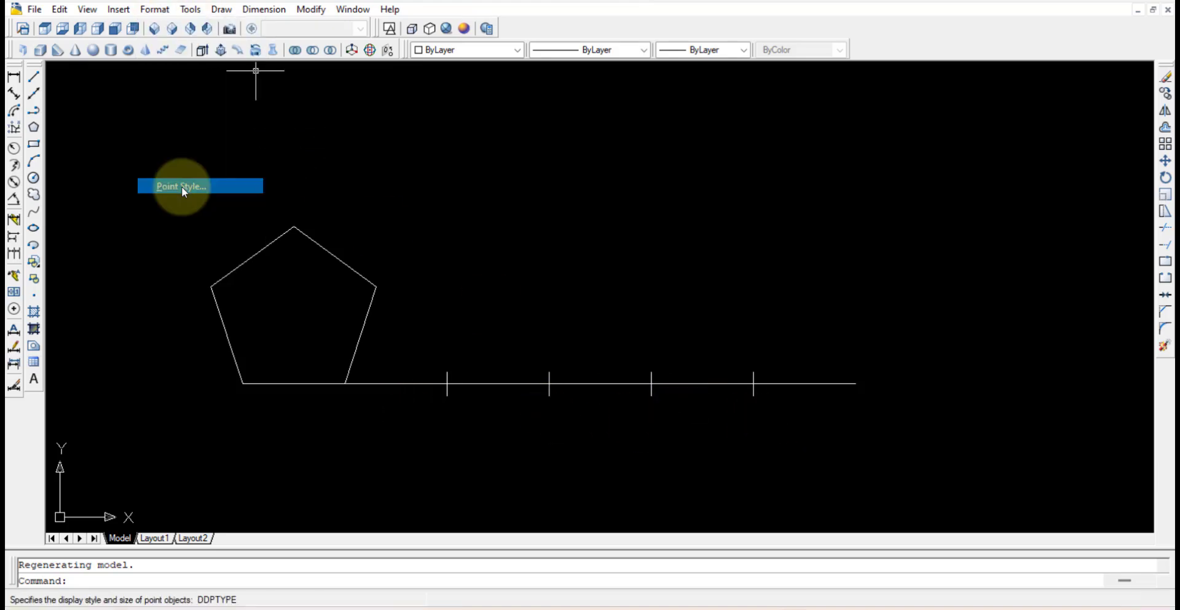
{"action": "left_click", "coordinate": [383, 172]}
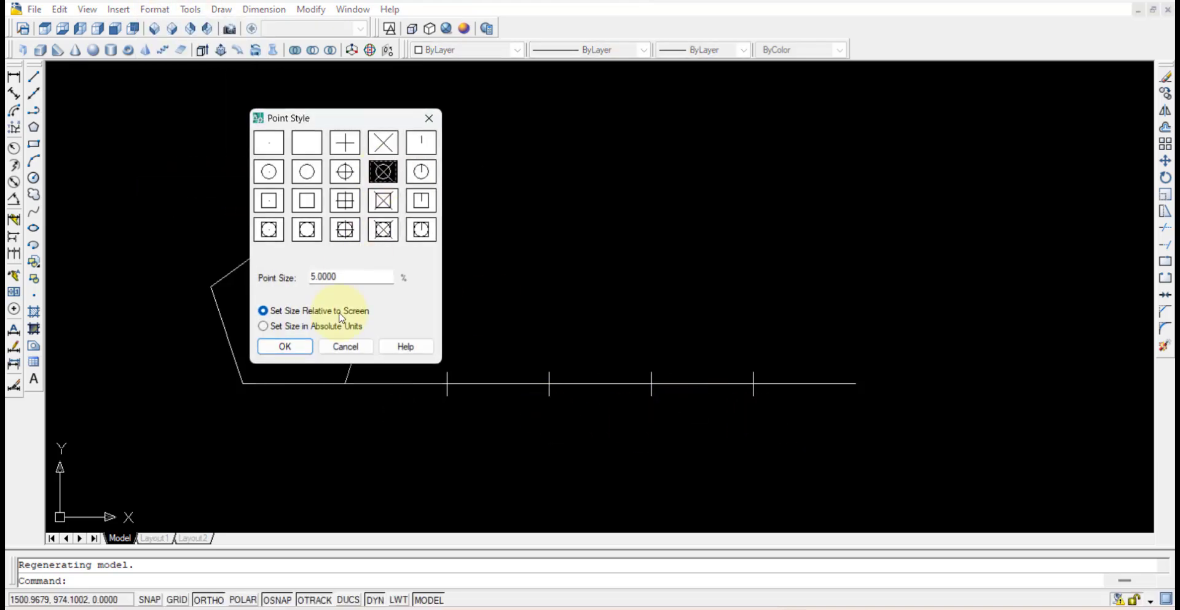
{"action": "left_click", "coordinate": [299, 346]}
{"action": "scroll", "coordinate": [664, 384], "scroll_direction": "down", "scroll_amount": 2}
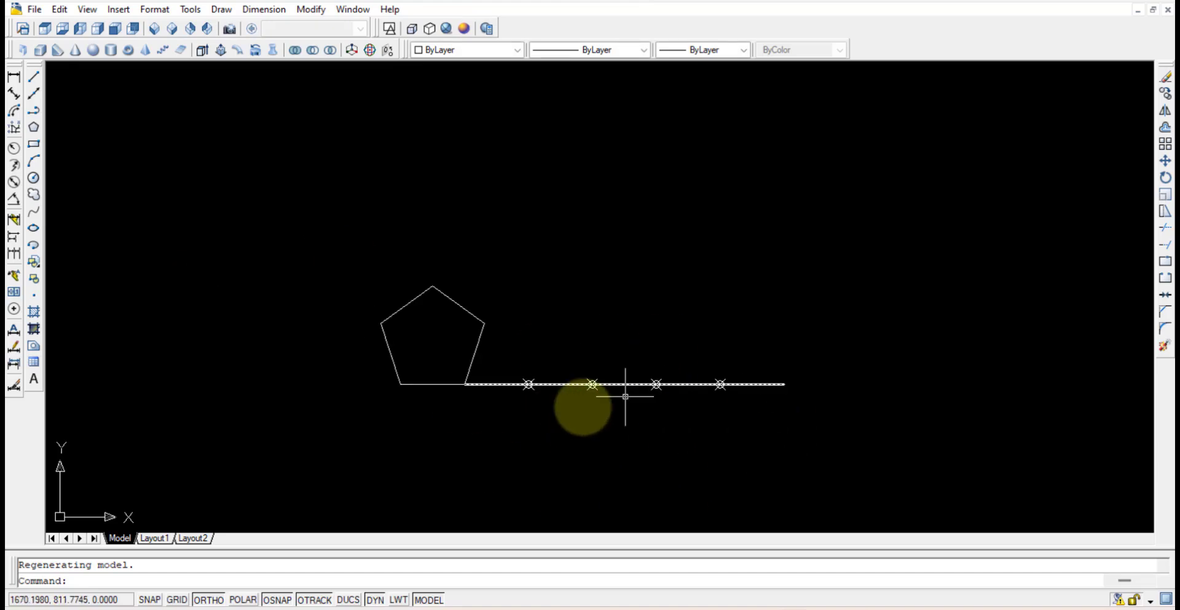
{"action": "middle_click_drag", "start_coordinate": [625, 396], "coordinate": [616, 366]}
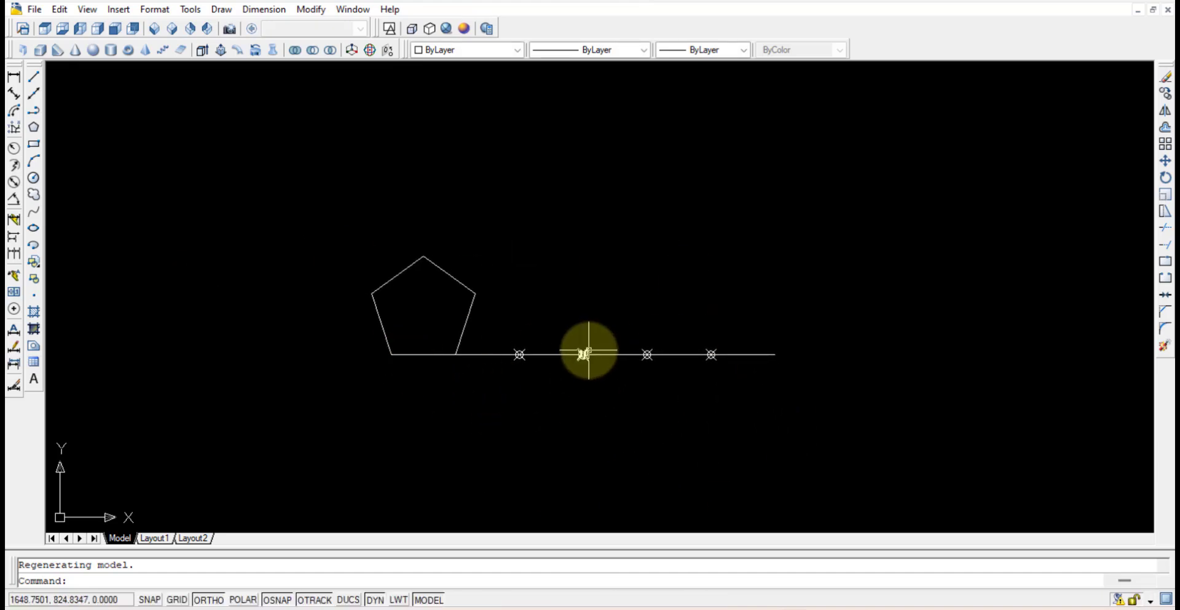
{"action": "left_click", "coordinate": [35, 78]}
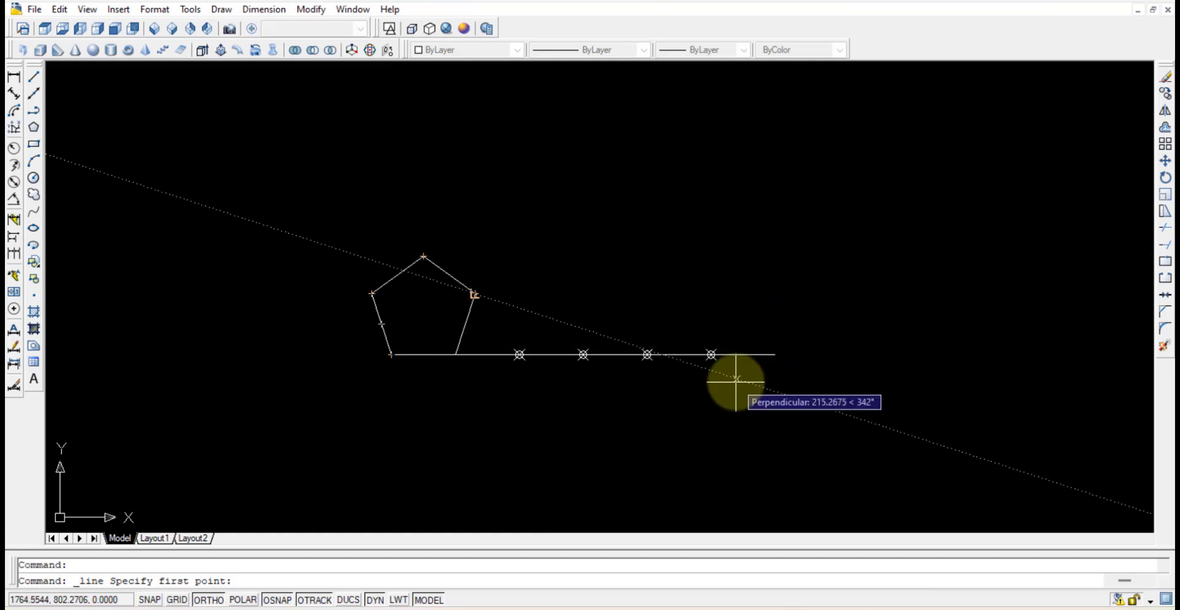
{"action": "key", "text": "Escape"}
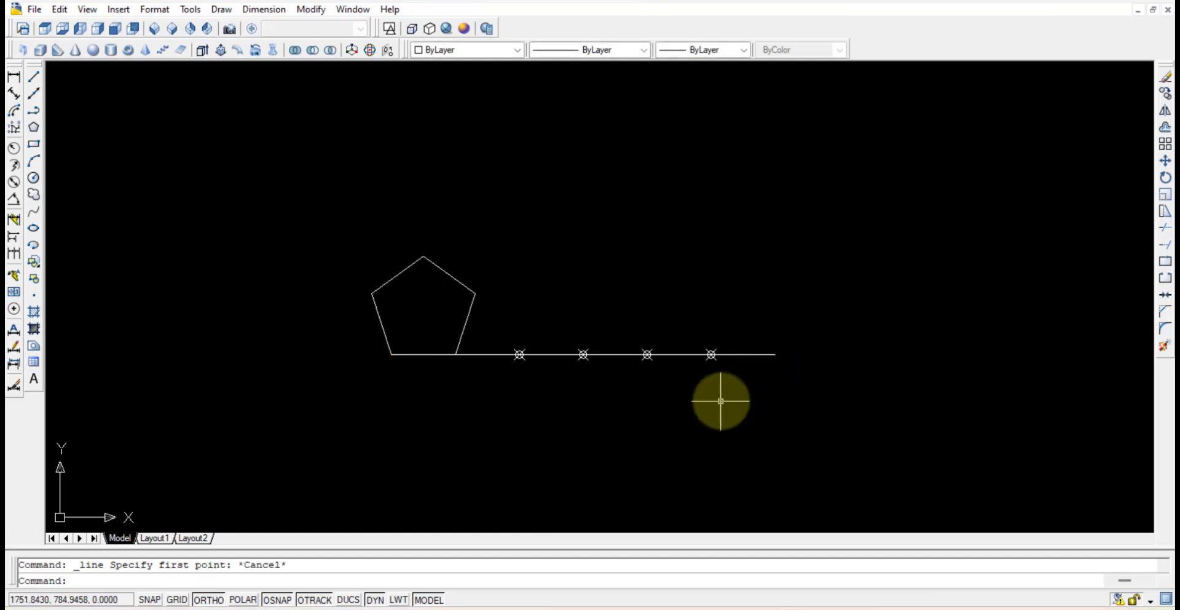
{"action": "left_click", "coordinate": [756, 413]}
{"action": "left_click", "coordinate": [500, 245]}
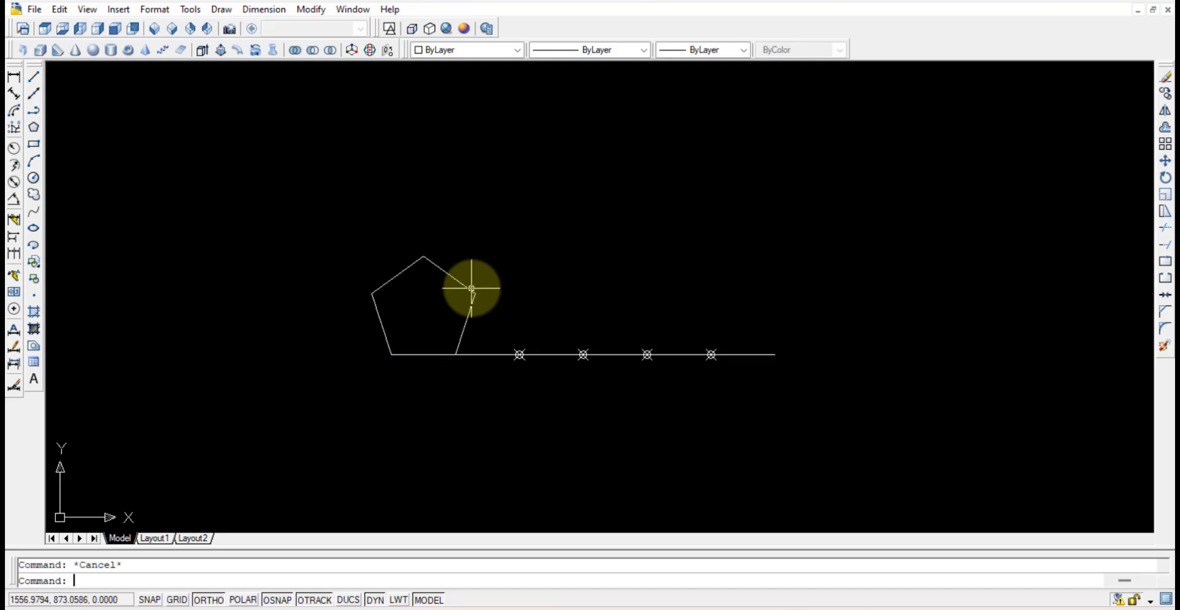
Step: Draw a line from the pentagon's bottom-left corner to the midpoint of its upper-right side
{"action": "left_click", "coordinate": [34, 77]}
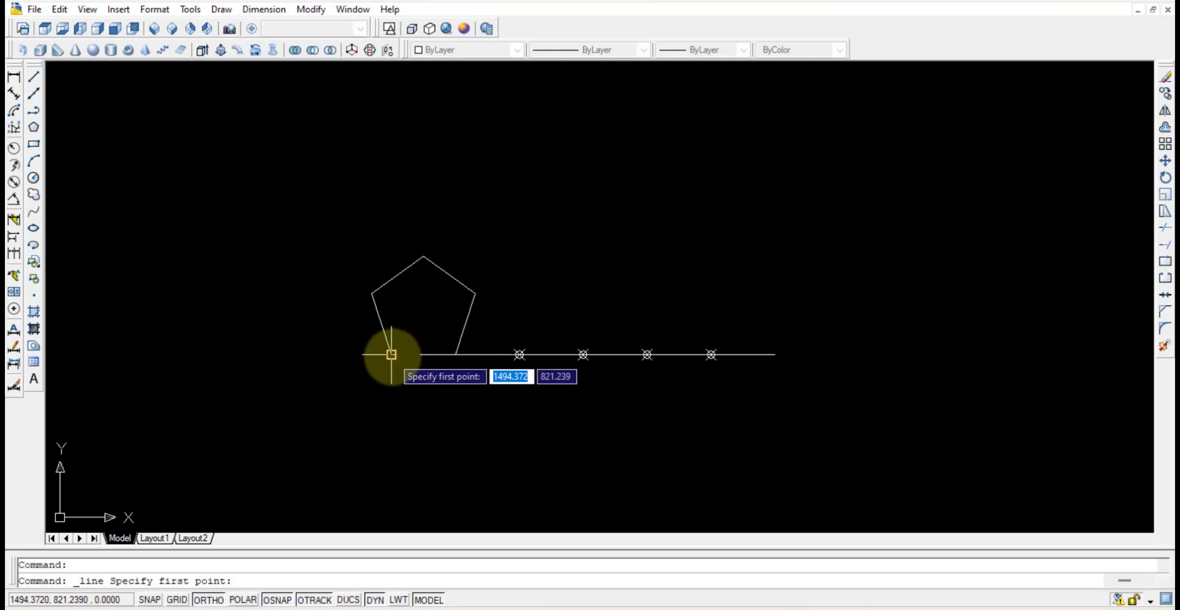
{"action": "left_click", "coordinate": [392, 354]}
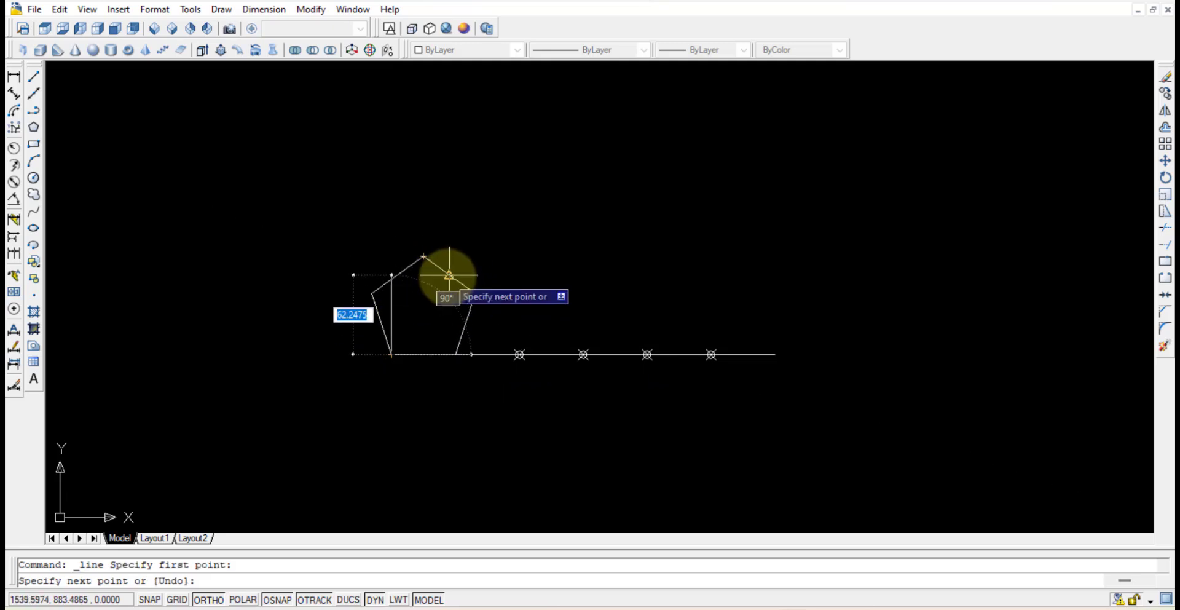
{"action": "left_click", "coordinate": [449, 275]}
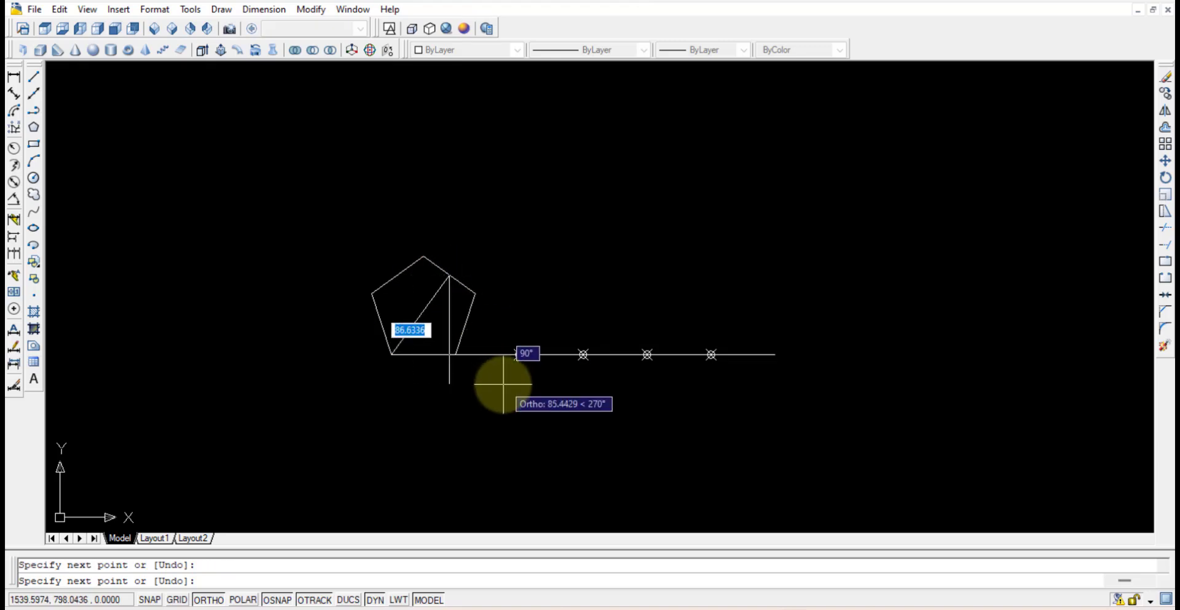
{"action": "key", "text": "Escape"}
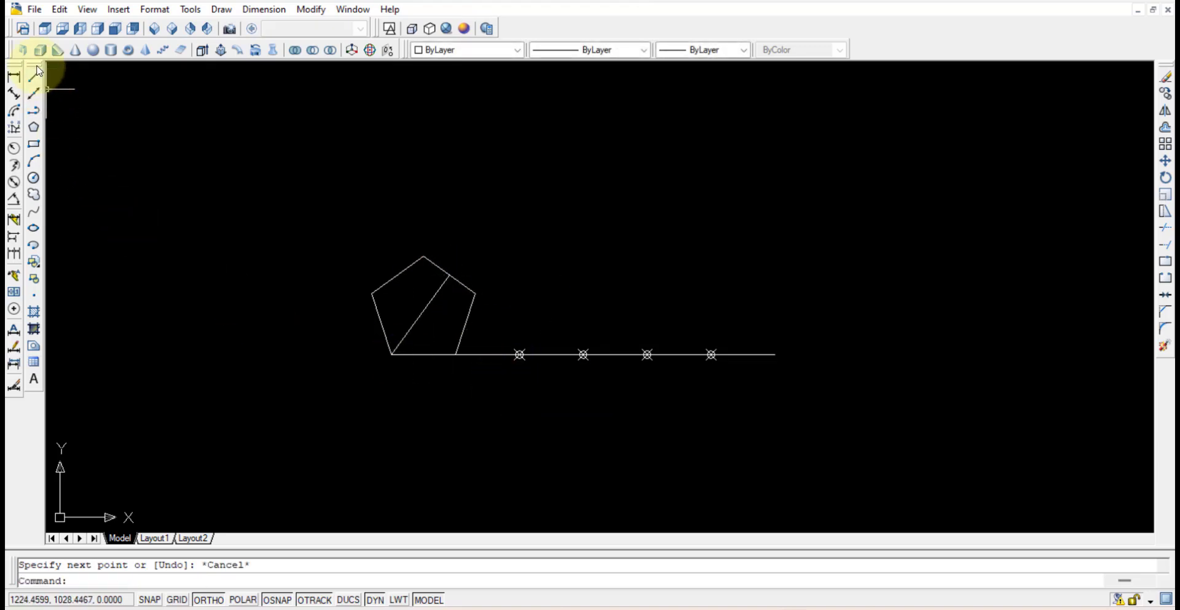
Step: Draw a line from the pentagon's bottom-right corner to the midpoint of its upper-left side
{"action": "left_click", "coordinate": [35, 77]}
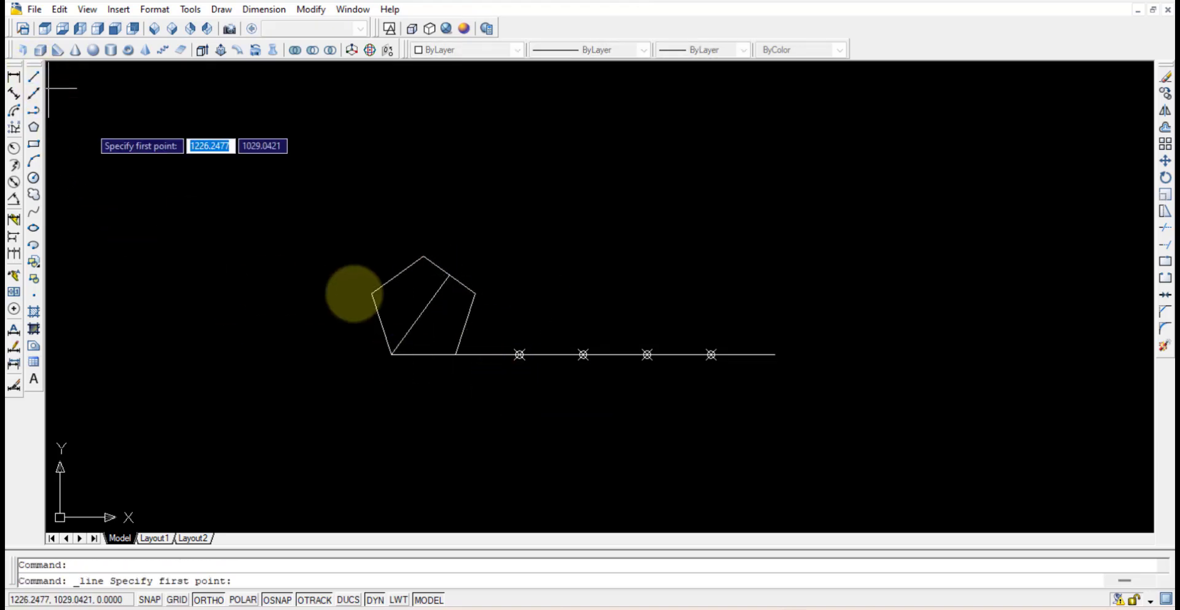
{"action": "left_click", "coordinate": [455, 354]}
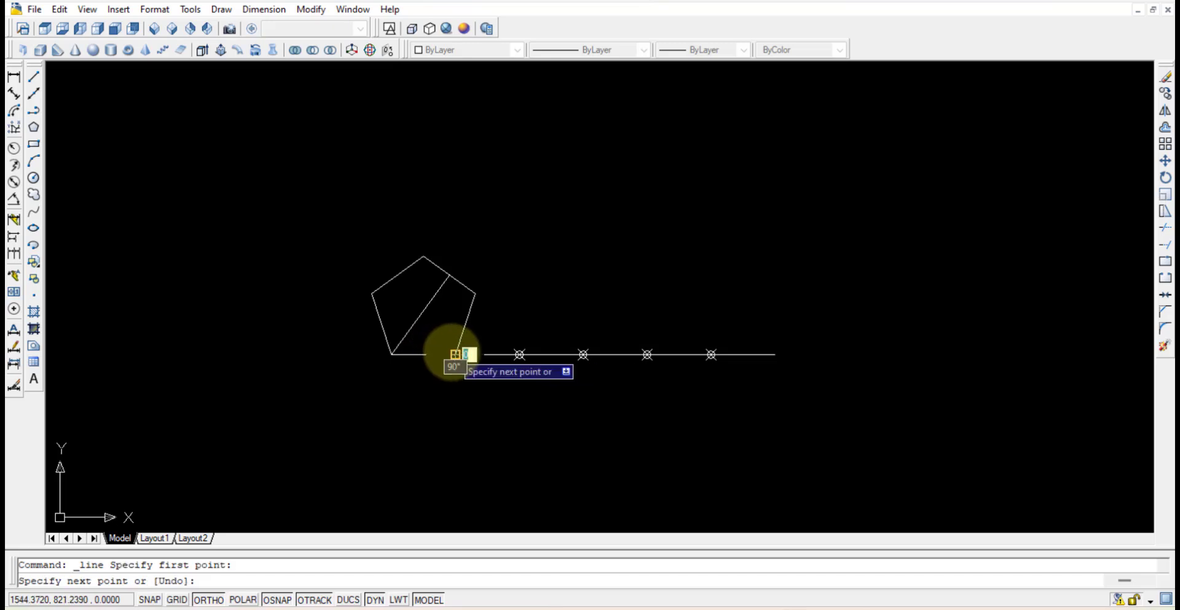
{"action": "left_click", "coordinate": [398, 275]}
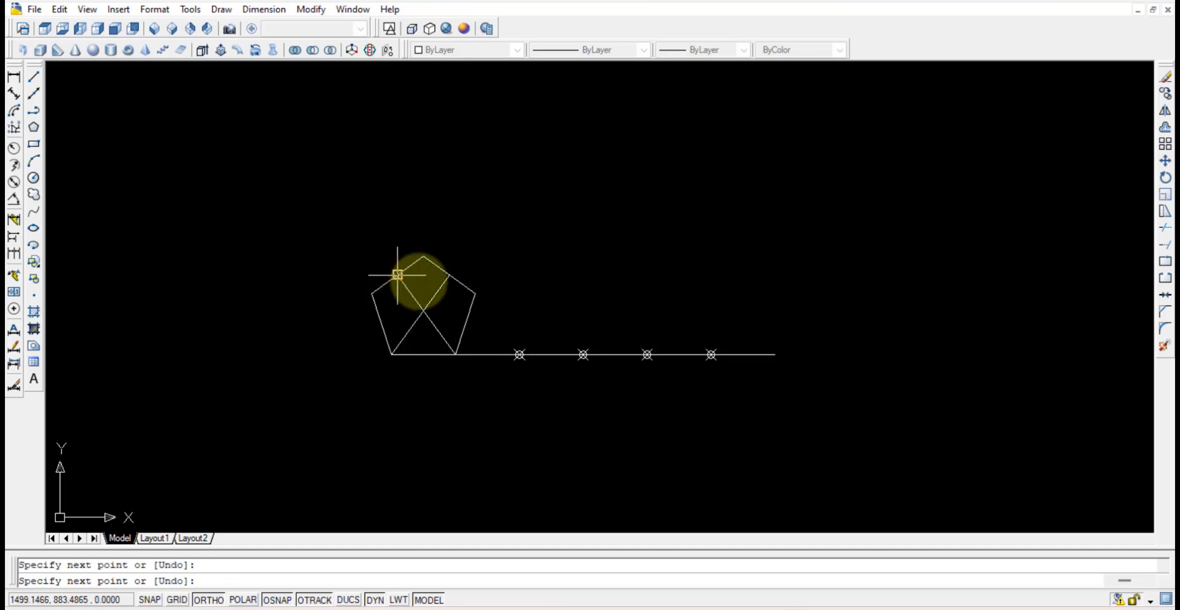
{"action": "key", "text": "Escape"}
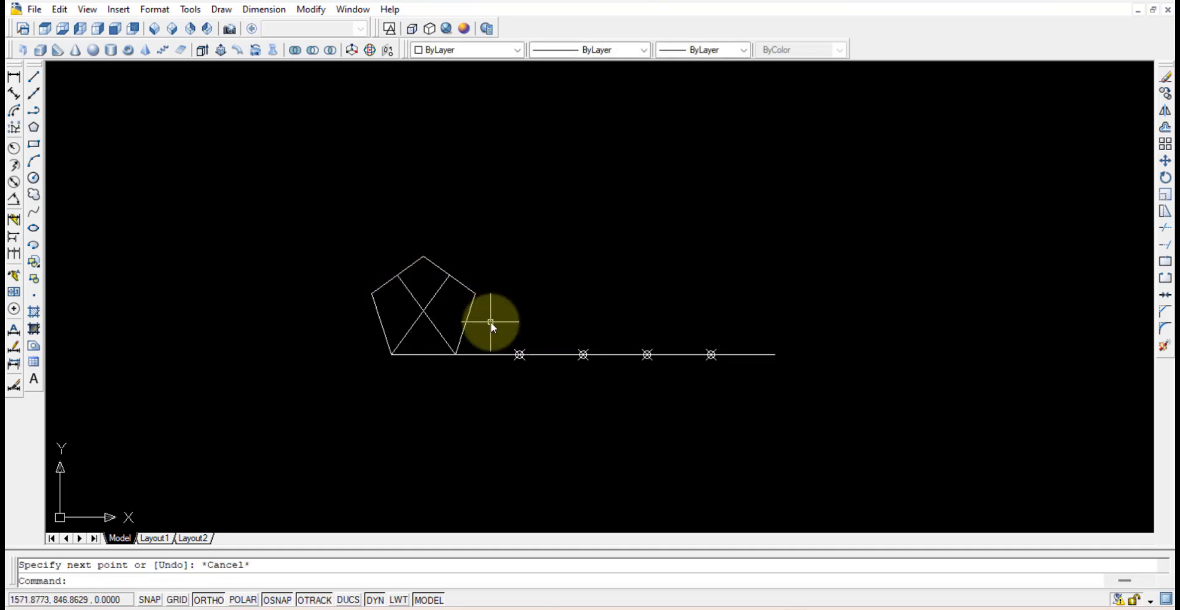
Step: Draw a vertical line from the pentagon's top corner to the midpoint of its bottom edge
{"action": "left_click", "coordinate": [35, 77]}
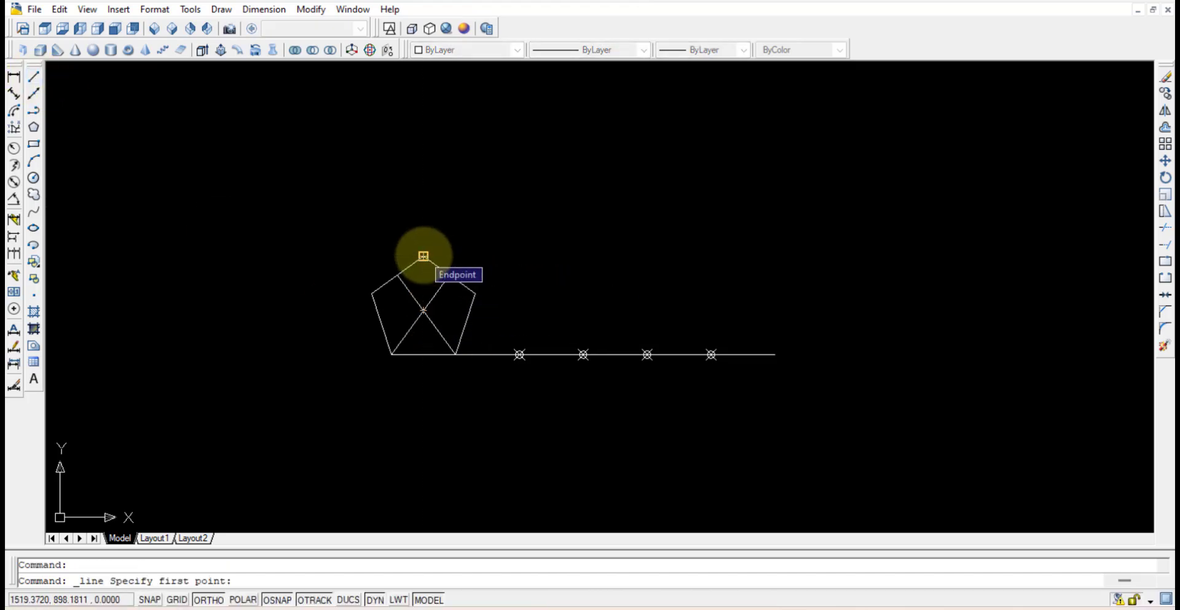
{"action": "left_click", "coordinate": [424, 256]}
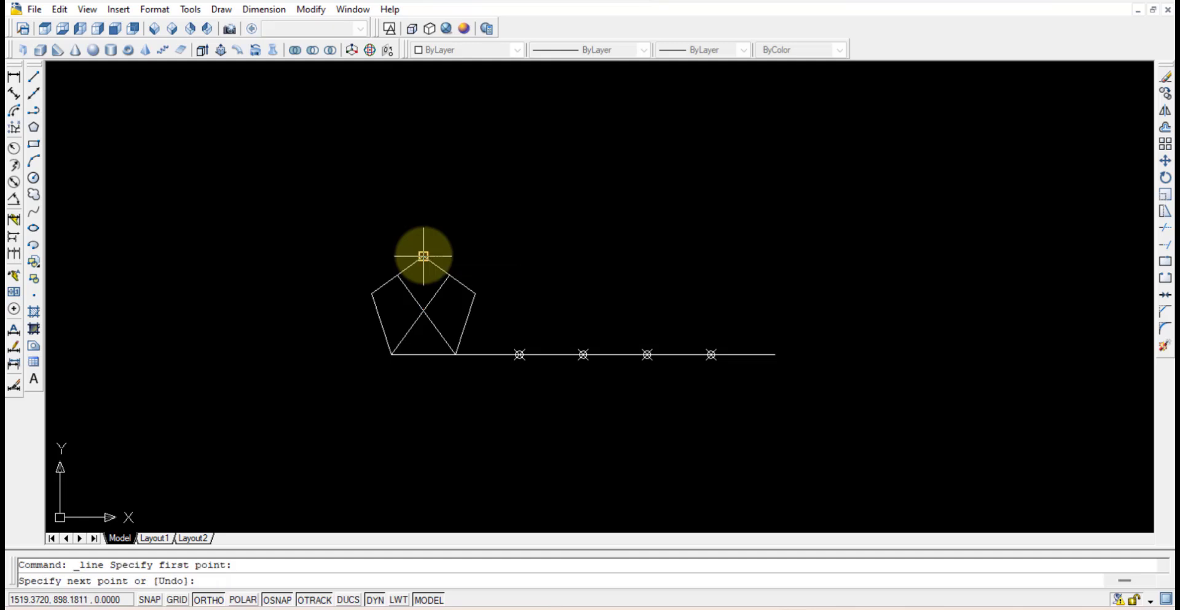
{"action": "left_click", "coordinate": [423, 354]}
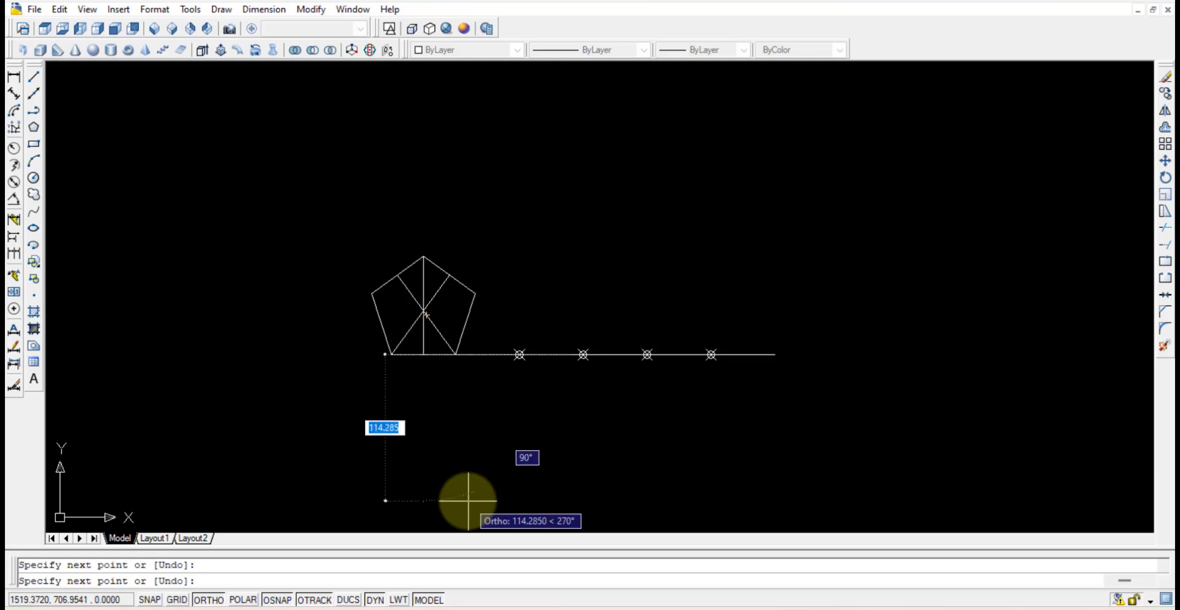
{"action": "key", "text": "Escape"}
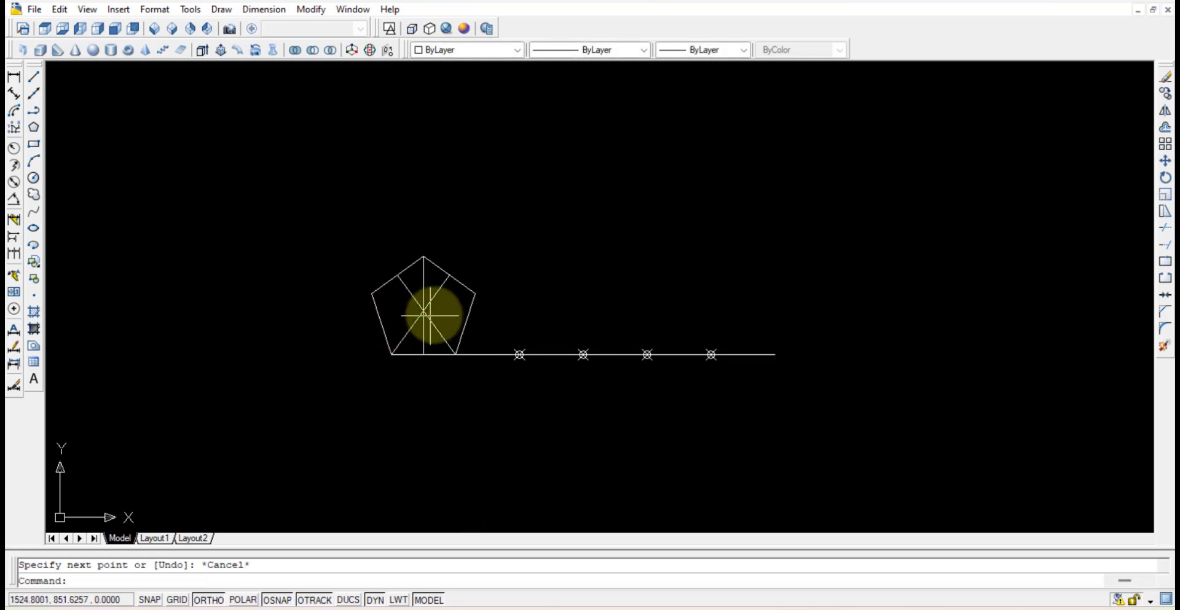
{"action": "scroll", "coordinate": [447, 305], "scroll_direction": "up", "scroll_amount": 2}
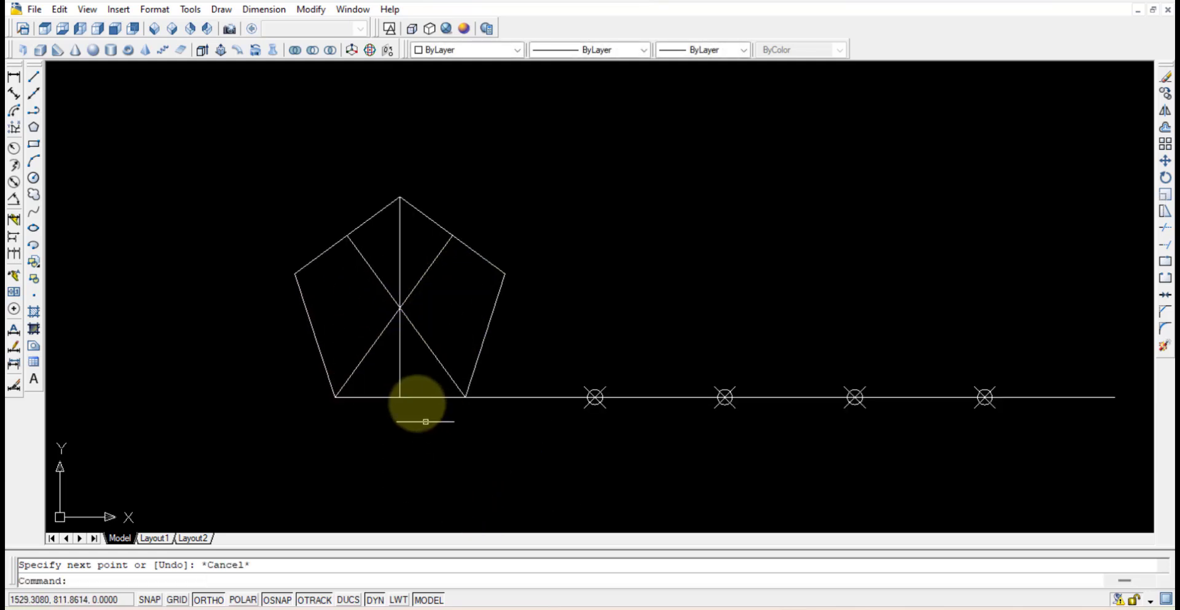
Step: Place a point at the pentagon's centre, where the three construction lines intersect
{"action": "left_click", "coordinate": [337, 392]}
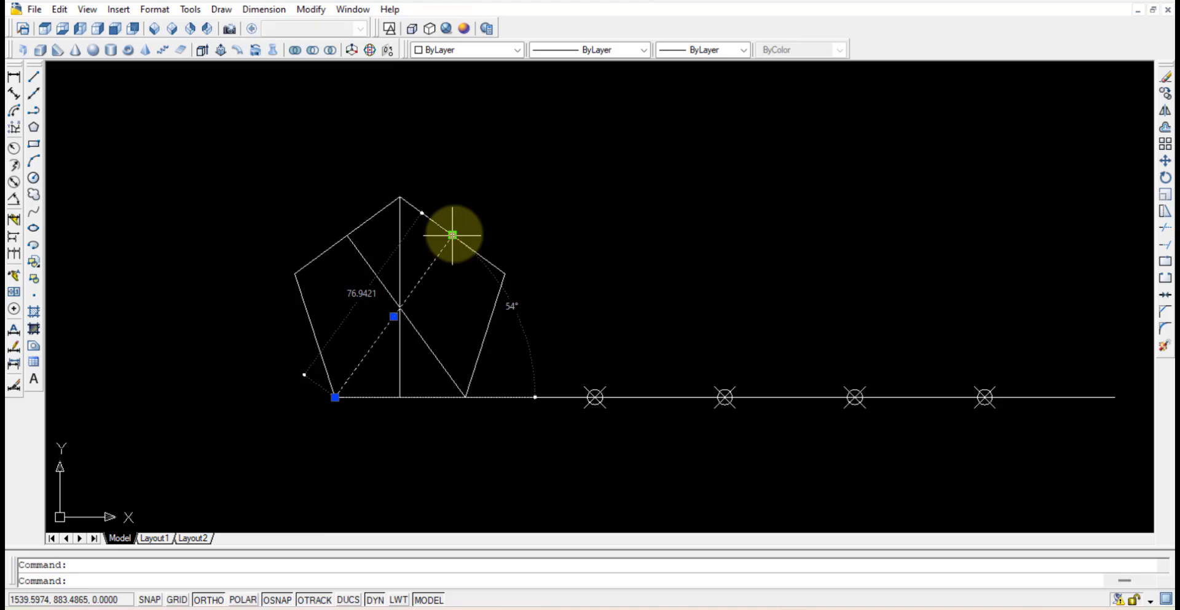
{"action": "left_click", "coordinate": [434, 362]}
{"action": "left_click", "coordinate": [467, 416]}
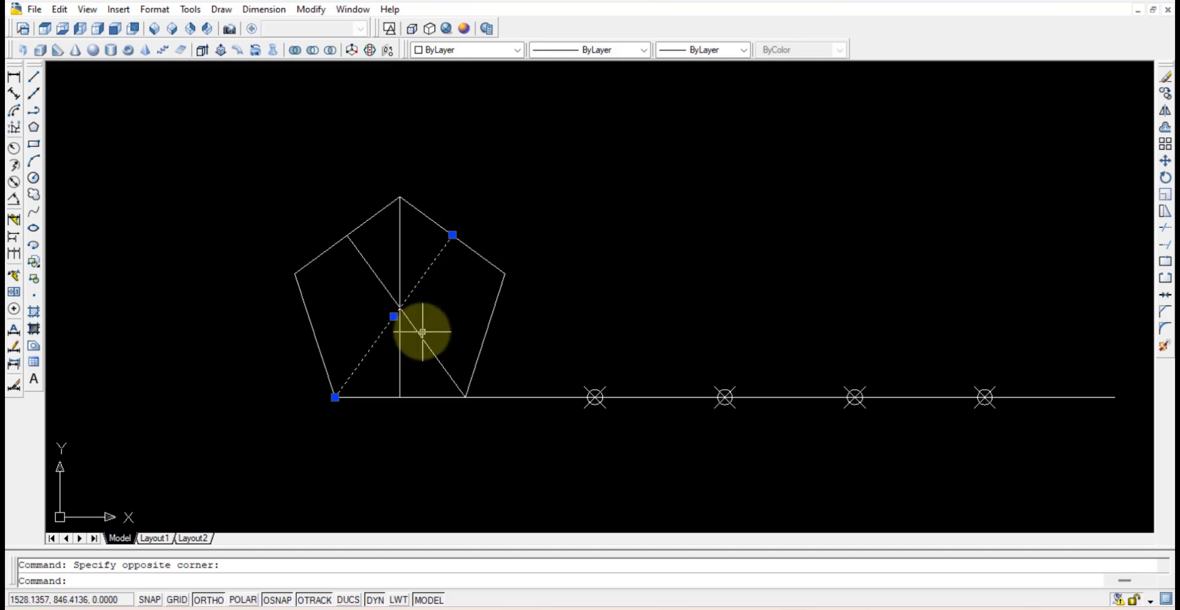
{"action": "key", "text": "Return"}
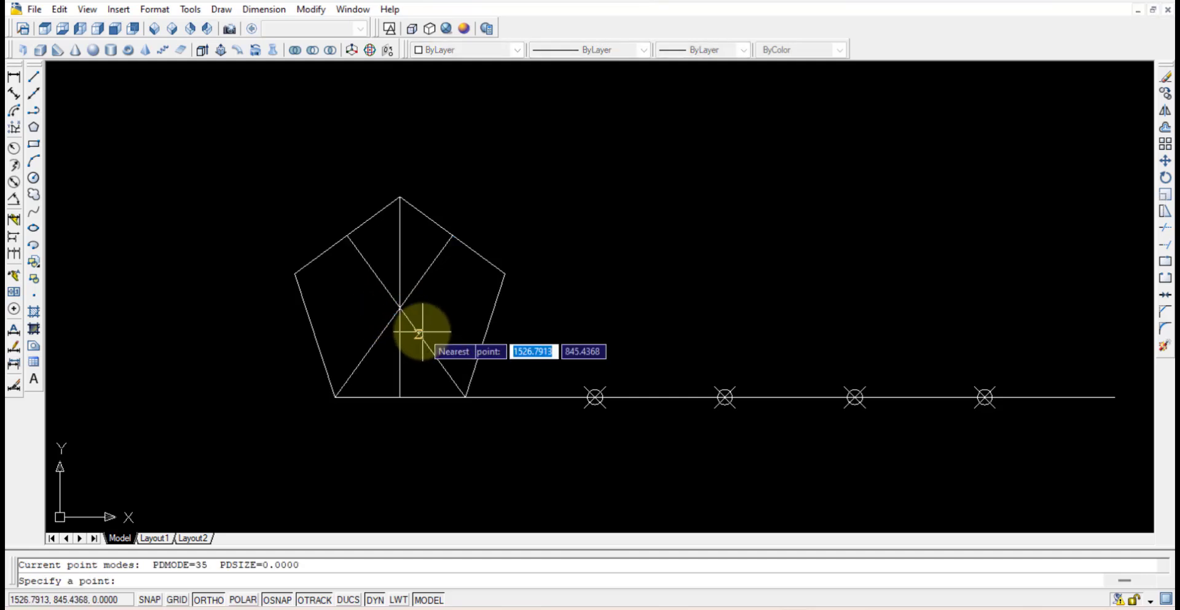
{"action": "left_click", "coordinate": [400, 308]}
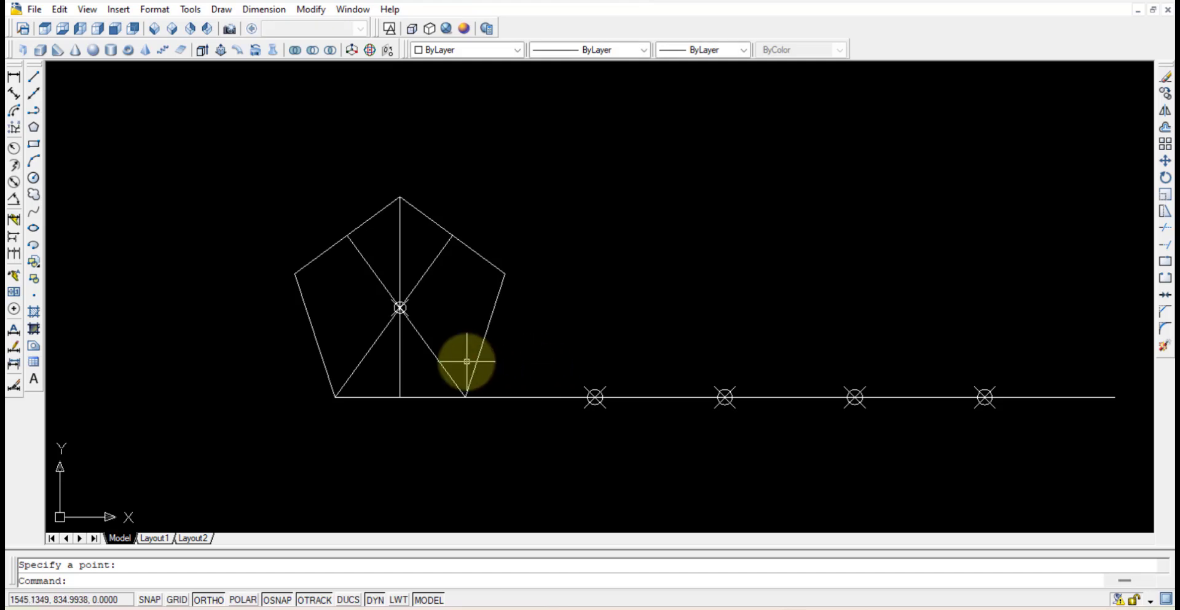
Step: Erase the three construction lines crossing inside the pentagon, keeping the centre point
{"action": "left_click", "coordinate": [421, 348]}
{"action": "left_click", "coordinate": [369, 334]}
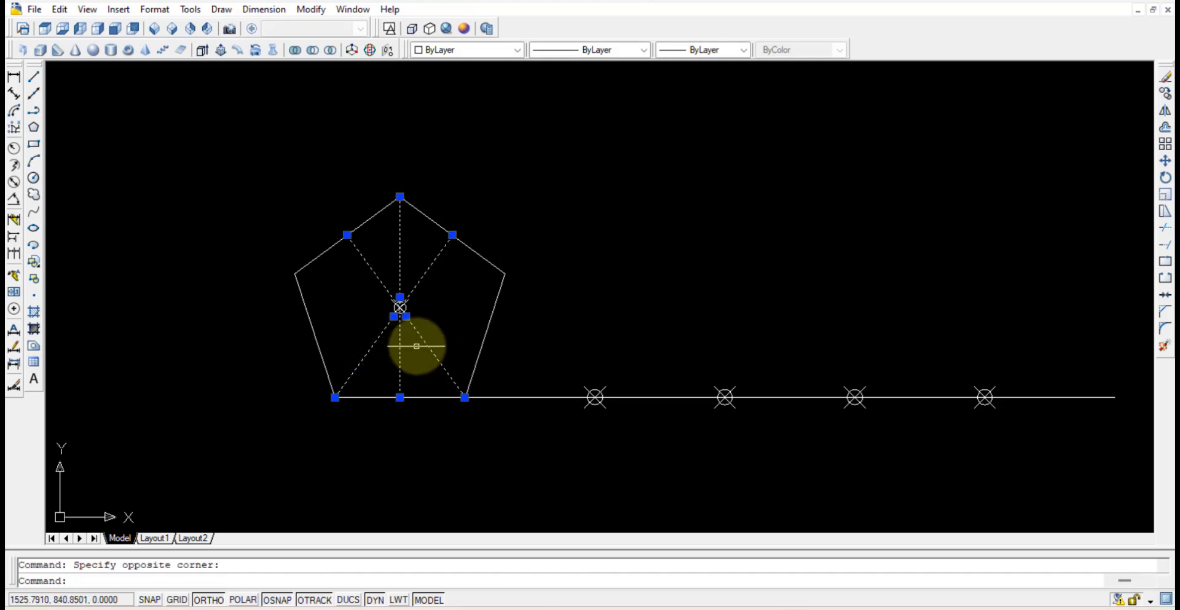
{"action": "key", "text": "Delete"}
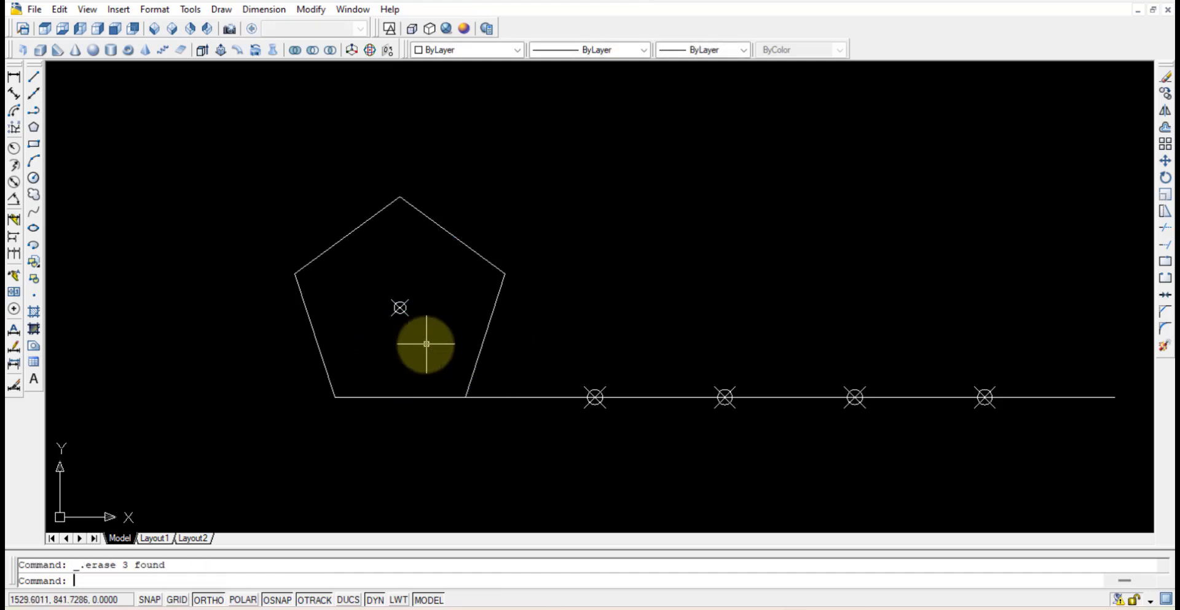
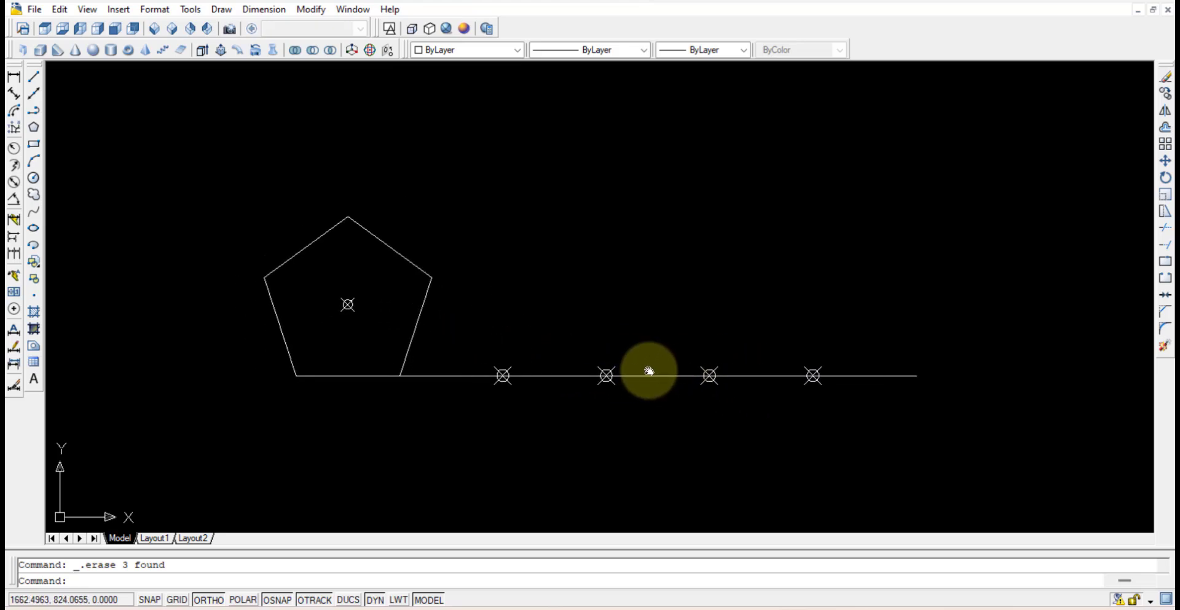
Step: Polar array the base line and its four division points about the pentagon's centre point, with 5 items over 360 degrees
{"action": "left_click", "coordinate": [893, 418]}
{"action": "left_click", "coordinate": [771, 377]}
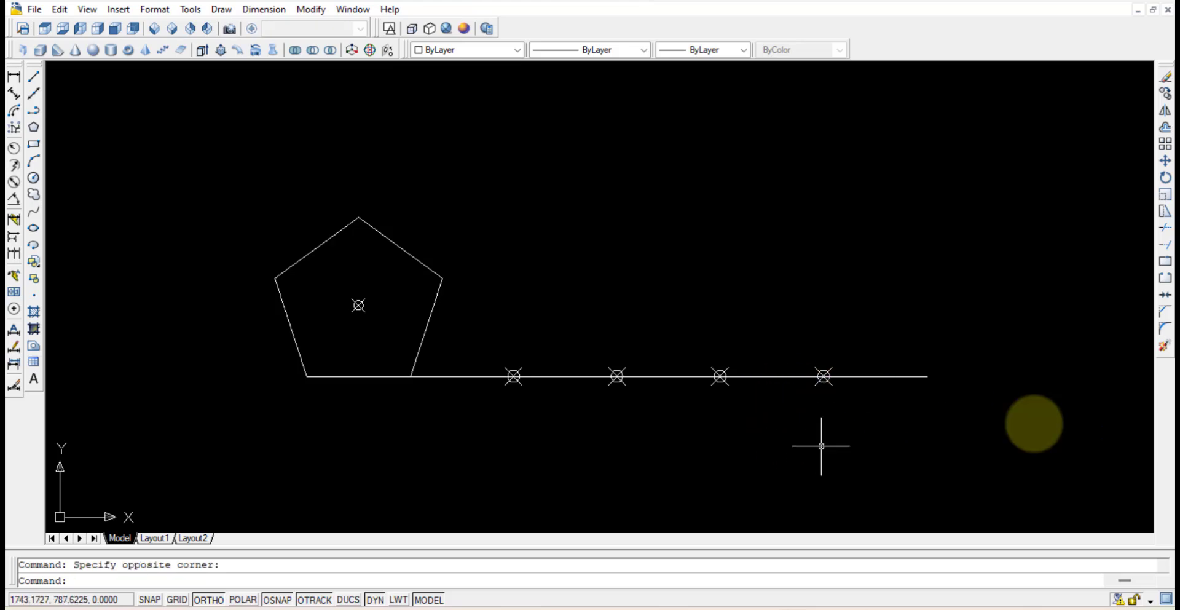
{"action": "left_click", "coordinate": [1166, 145]}
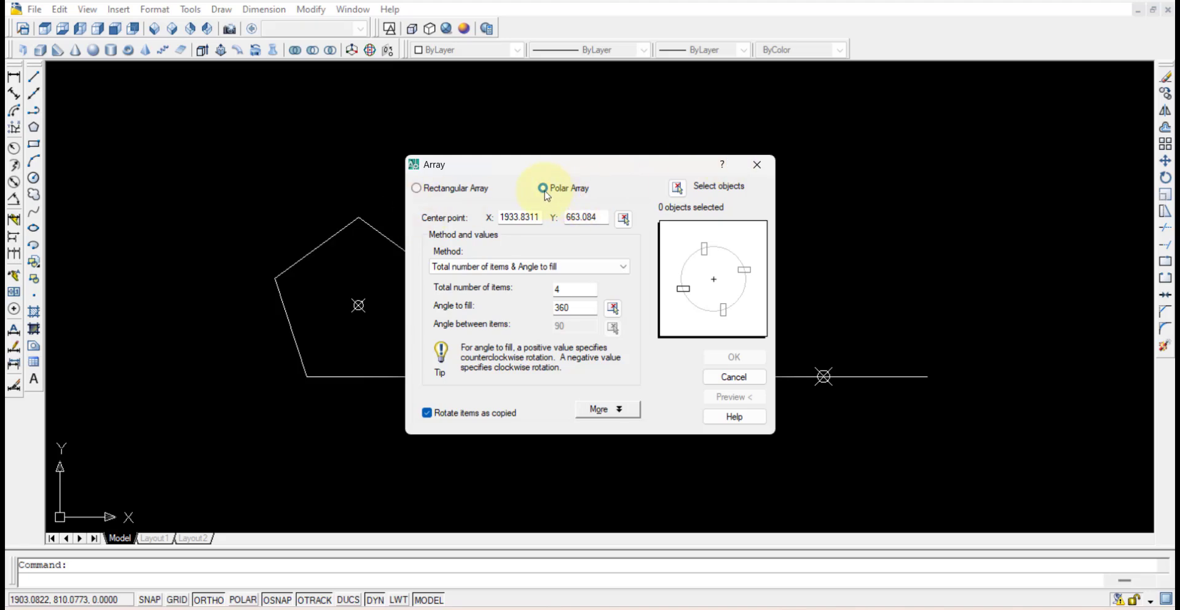
{"action": "left_click", "coordinate": [678, 188]}
{"action": "left_click", "coordinate": [947, 433]}
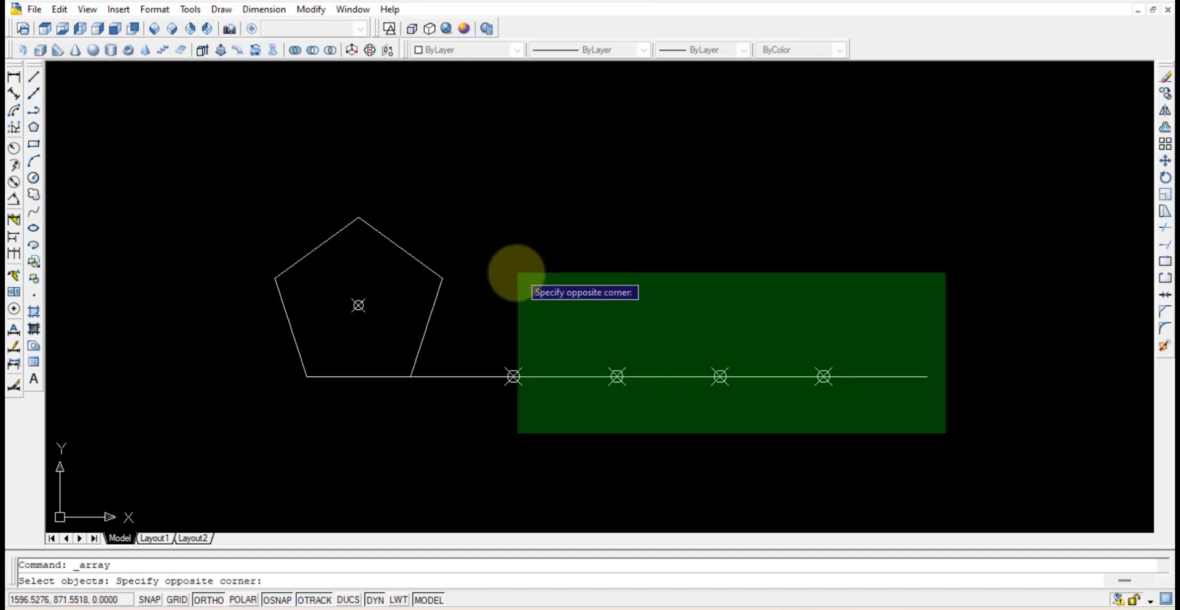
{"action": "left_click", "coordinate": [518, 273]}
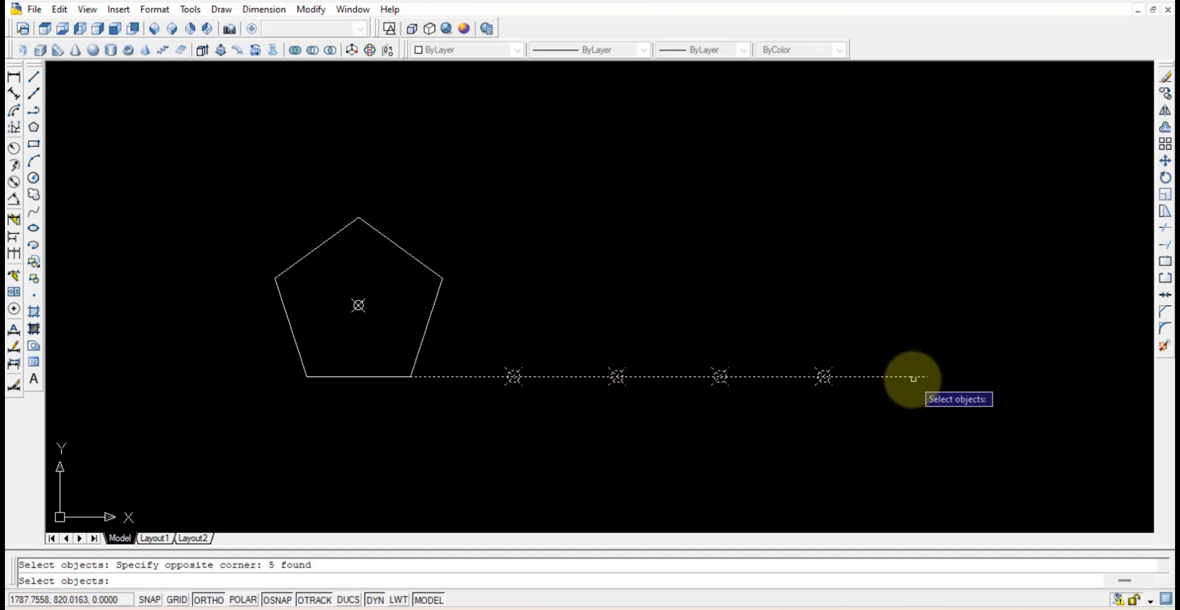
{"action": "key", "text": "Return"}
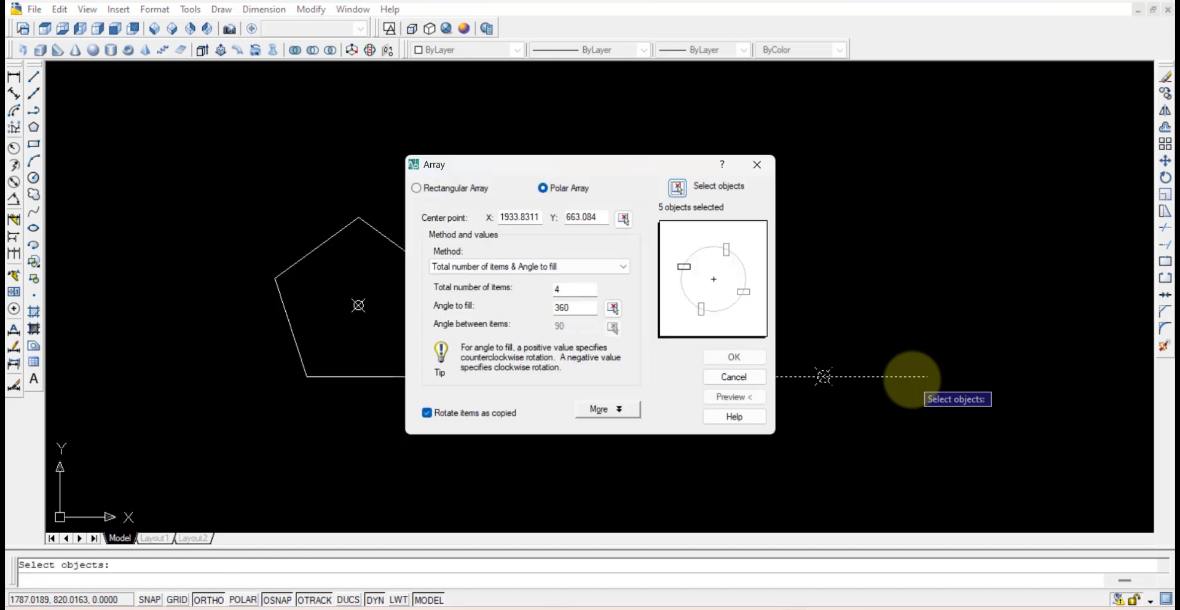
{"action": "left_click", "coordinate": [625, 219]}
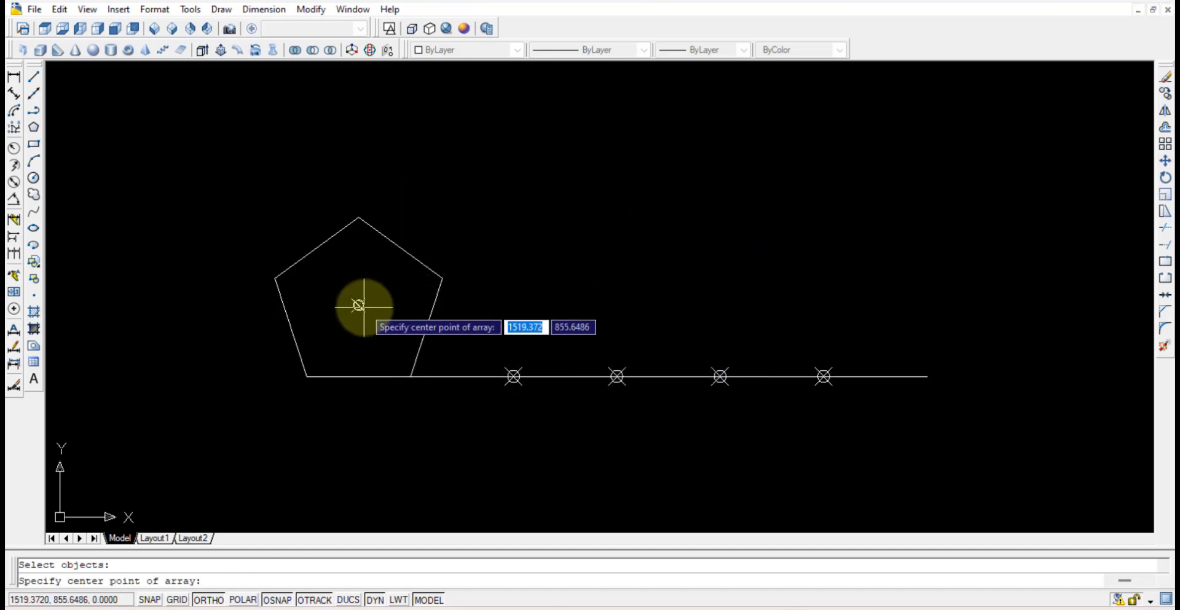
{"action": "left_click", "coordinate": [359, 305]}
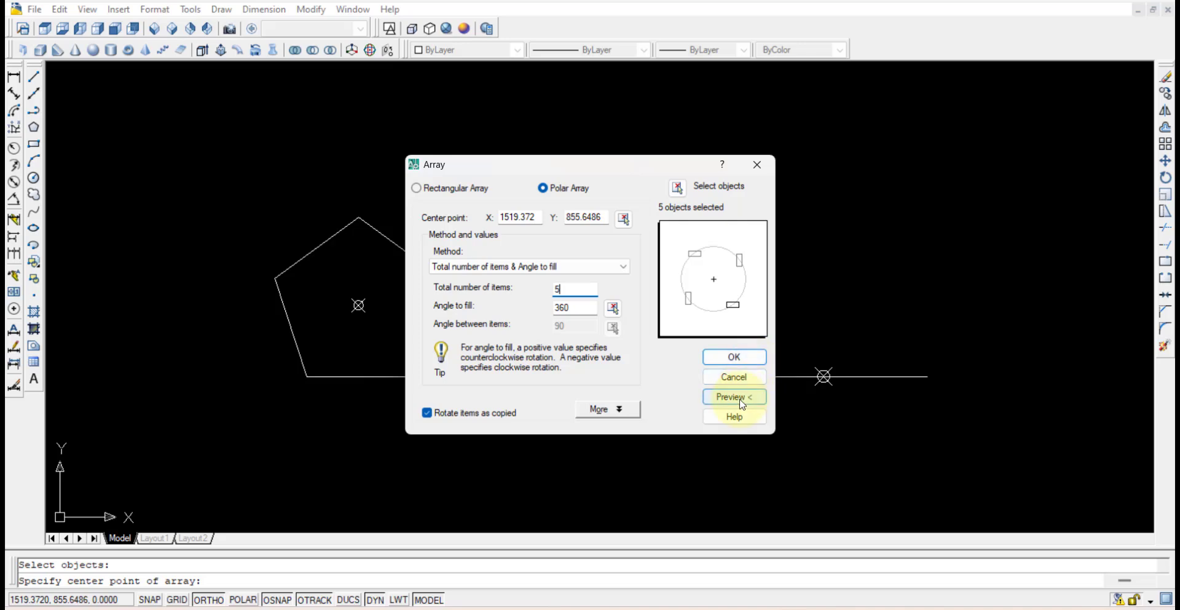
{"action": "left_click", "coordinate": [751, 359]}
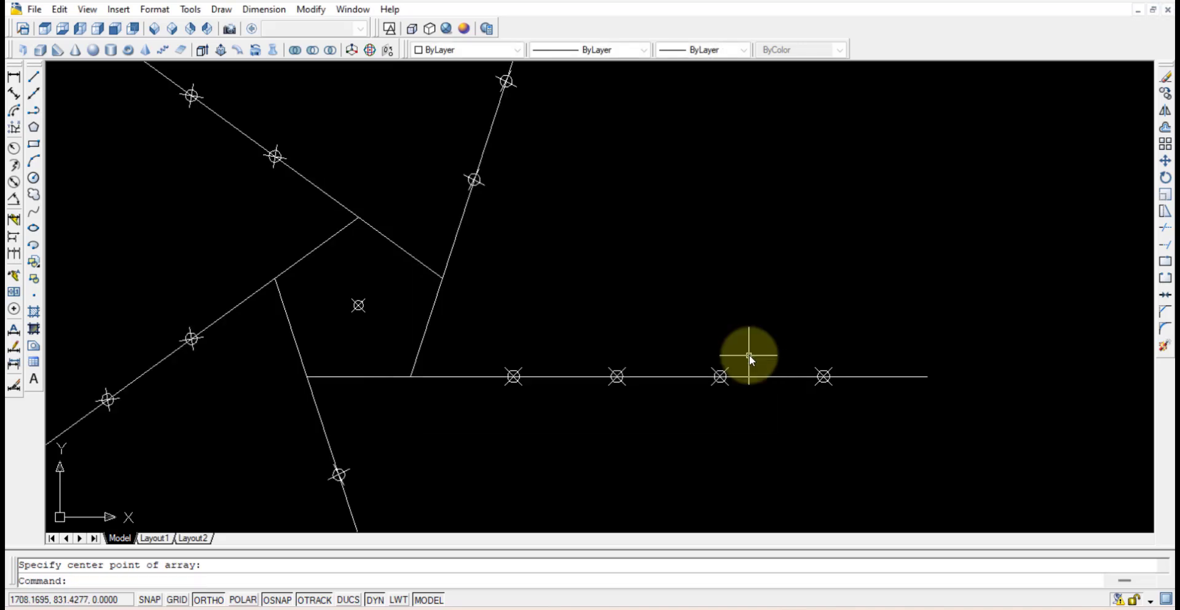
Step: Draw a polyline from the pentagon's bottom-right corner clockwise through the first, second, third and fourth division points of successive lines to the base line's end
{"action": "scroll", "coordinate": [440, 271], "scroll_direction": "down", "scroll_amount": 4}
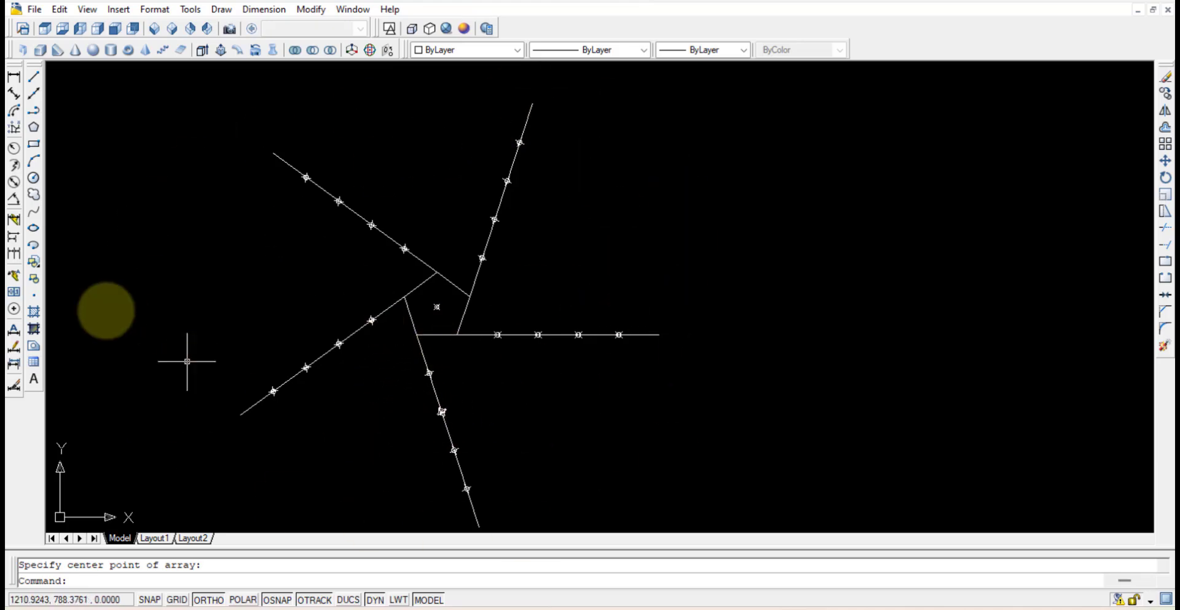
{"action": "left_click", "coordinate": [35, 112]}
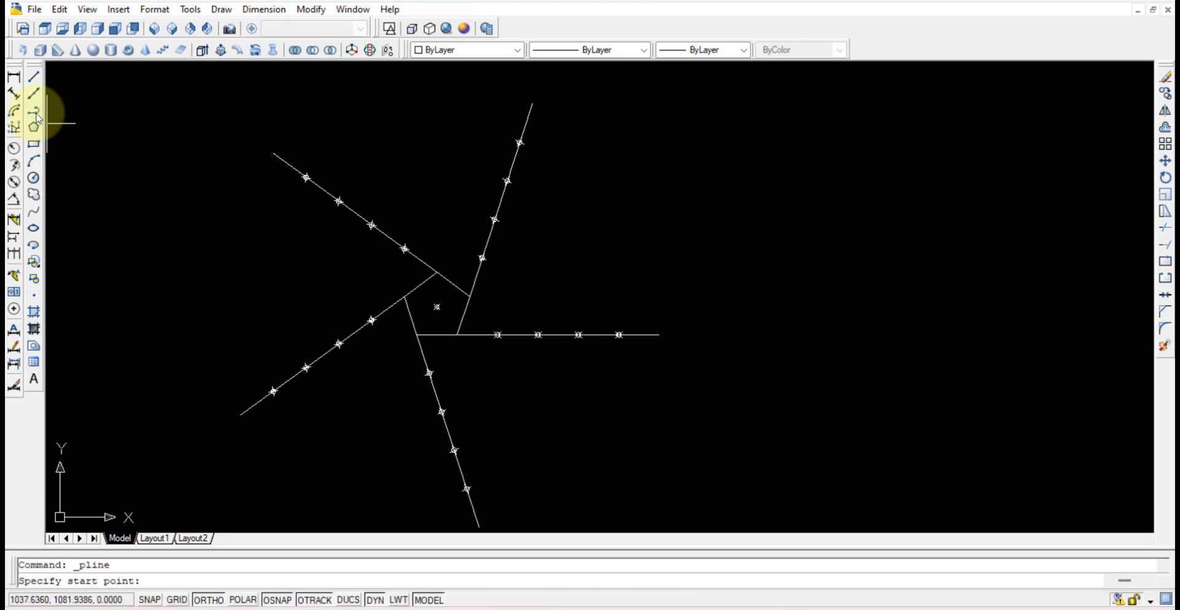
{"action": "left_click", "coordinate": [457, 335]}
{"action": "left_click", "coordinate": [428, 373]}
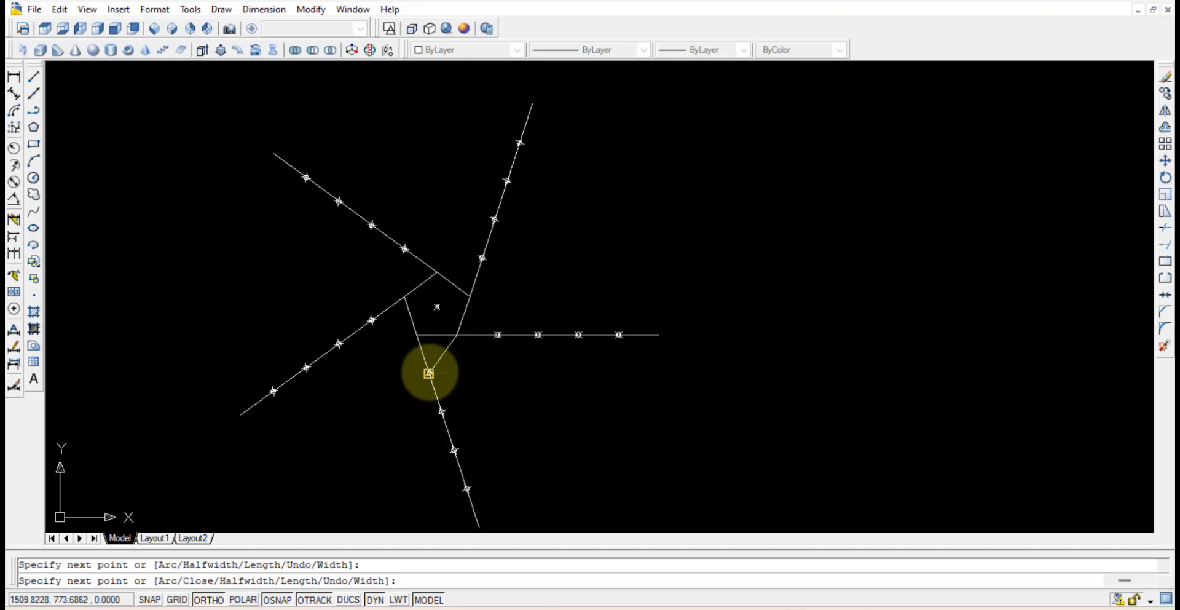
{"action": "left_click", "coordinate": [339, 344]}
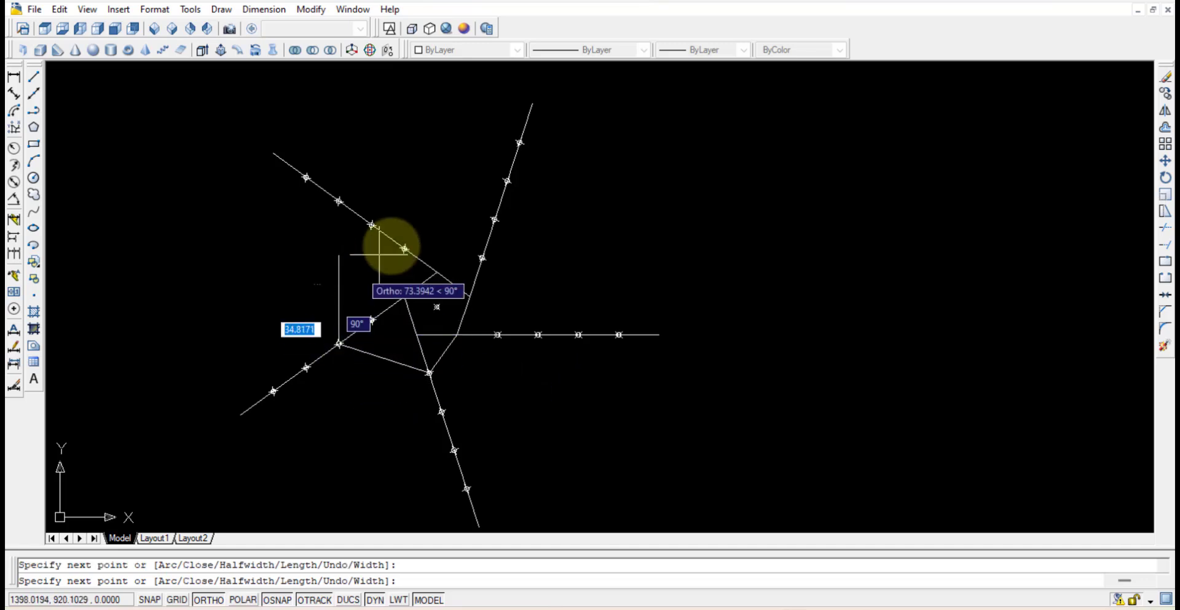
{"action": "left_click", "coordinate": [339, 201]}
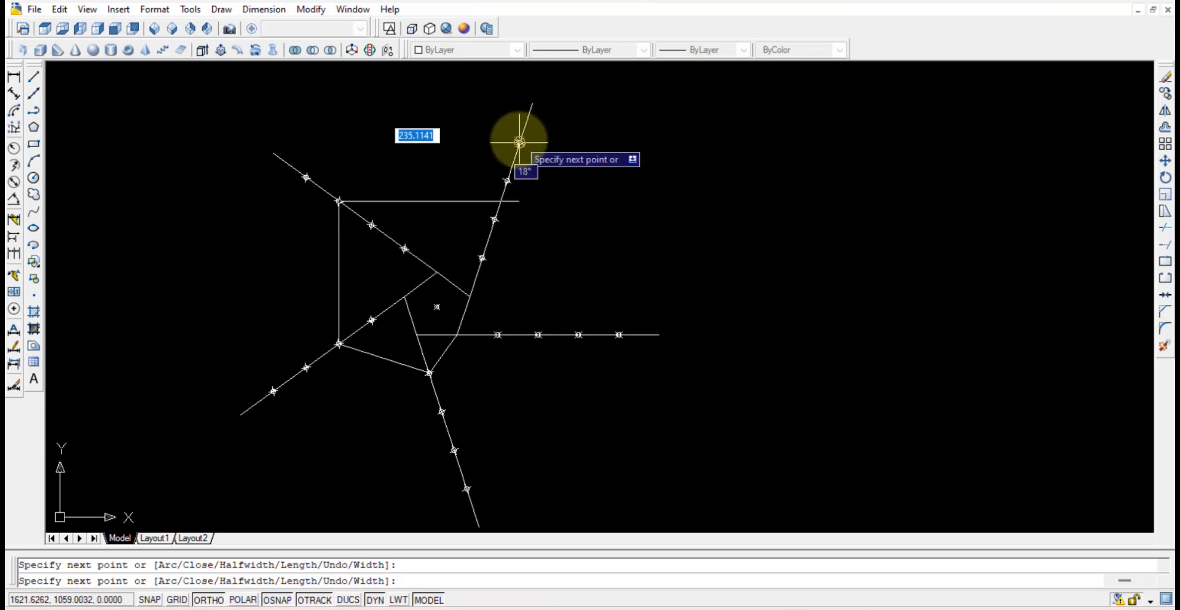
{"action": "left_click", "coordinate": [519, 143]}
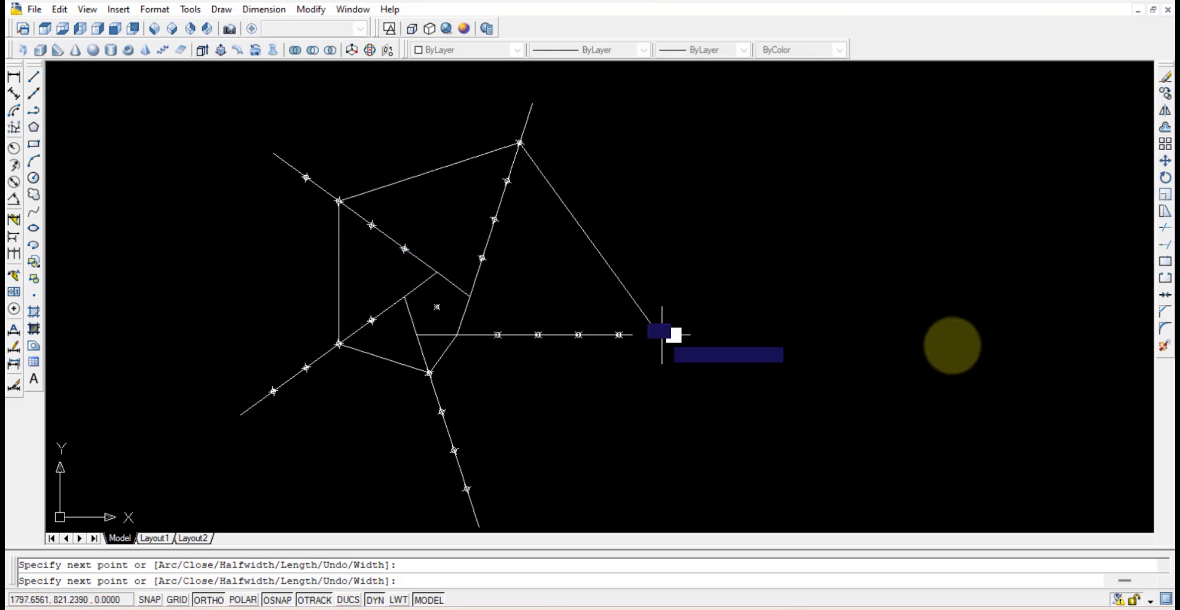
{"action": "left_click", "coordinate": [660, 334]}
{"action": "key", "text": "Escape"}
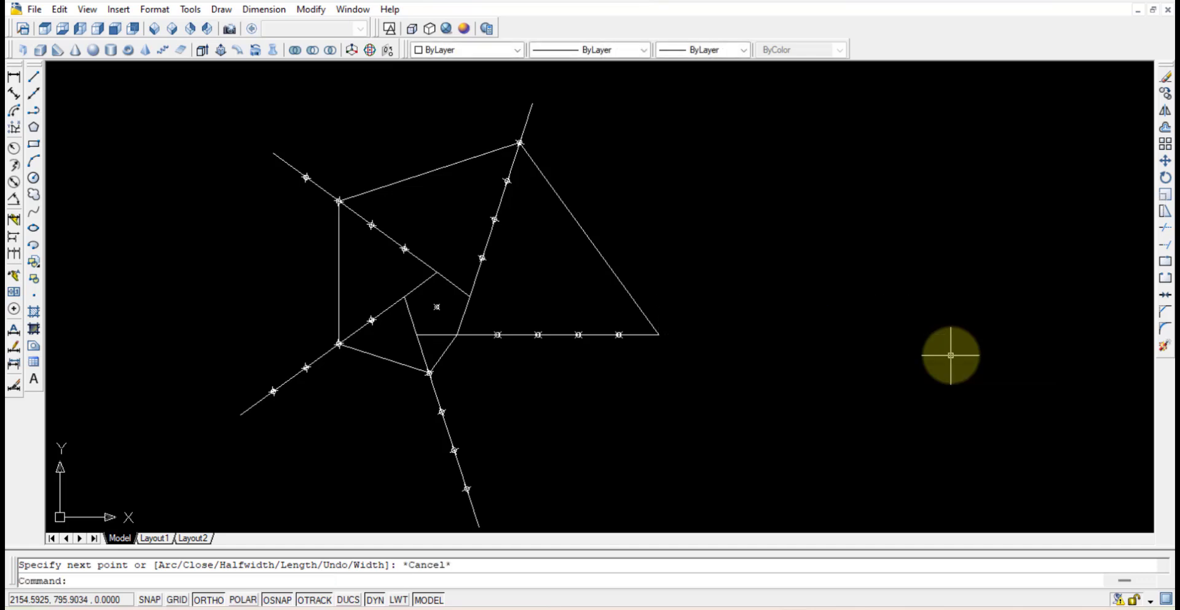
Step: Smooth the spiral polyline into a curve using the Fit option of polyline edit
{"action": "type", "text": "p"}
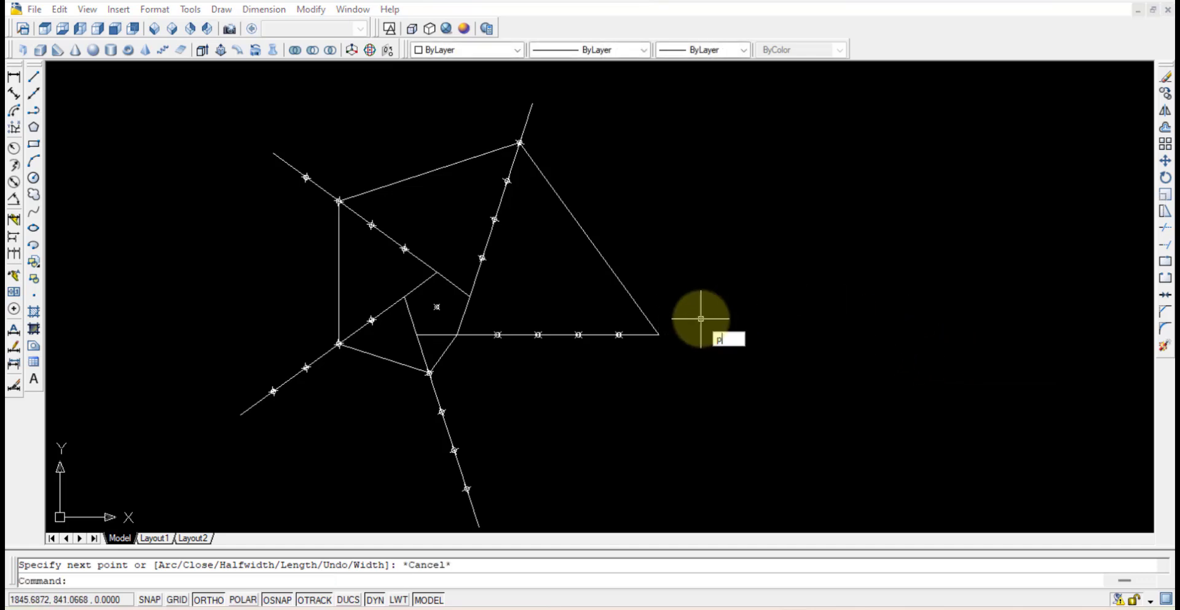
{"action": "type", "text": "e"}
{"action": "key", "text": "Return"}
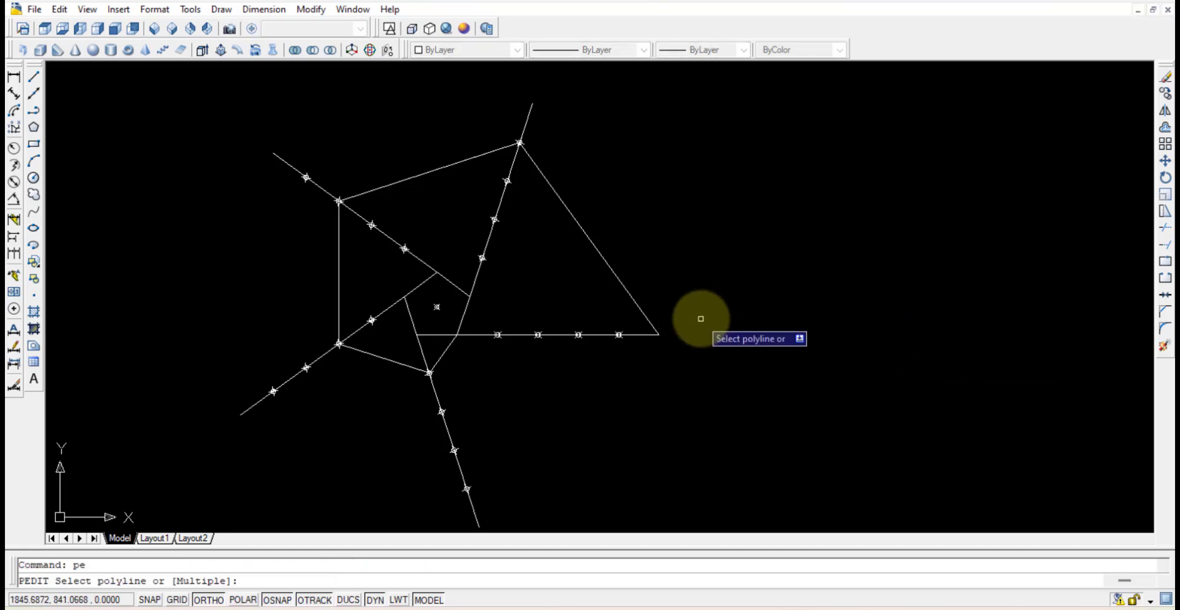
{"action": "left_click", "coordinate": [608, 265]}
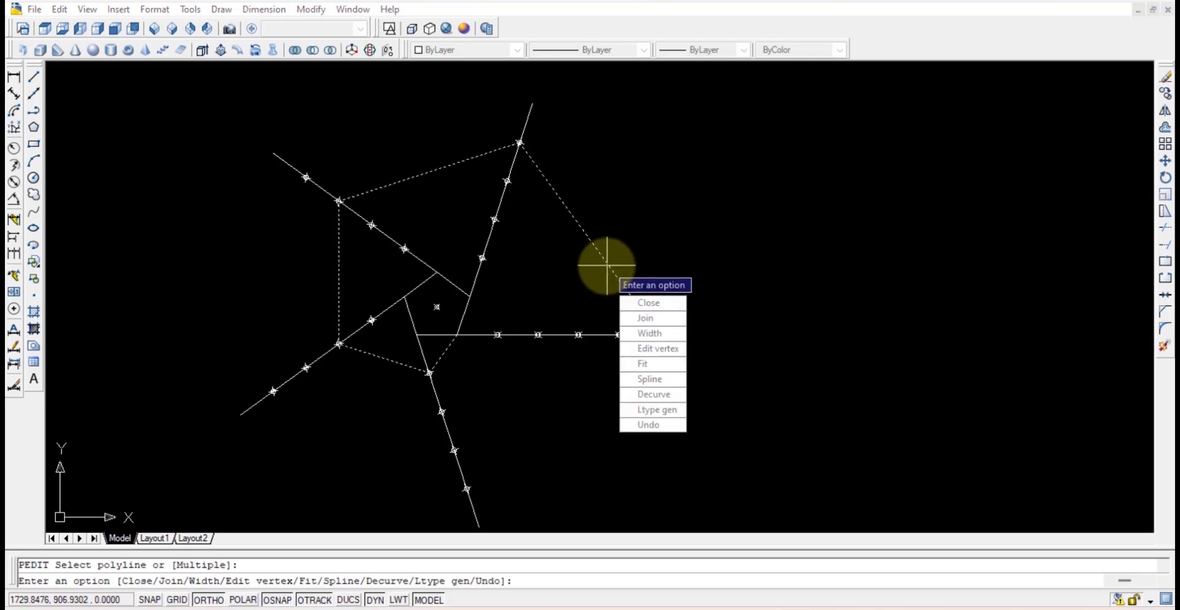
{"action": "left_click", "coordinate": [658, 363]}
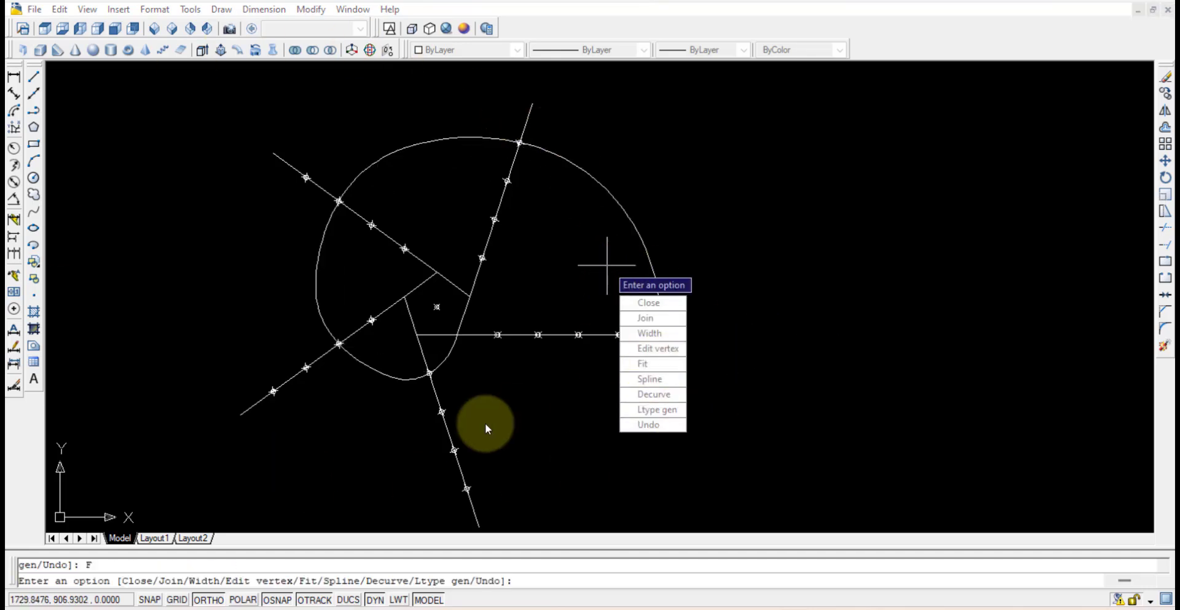
{"action": "key", "text": "Escape"}
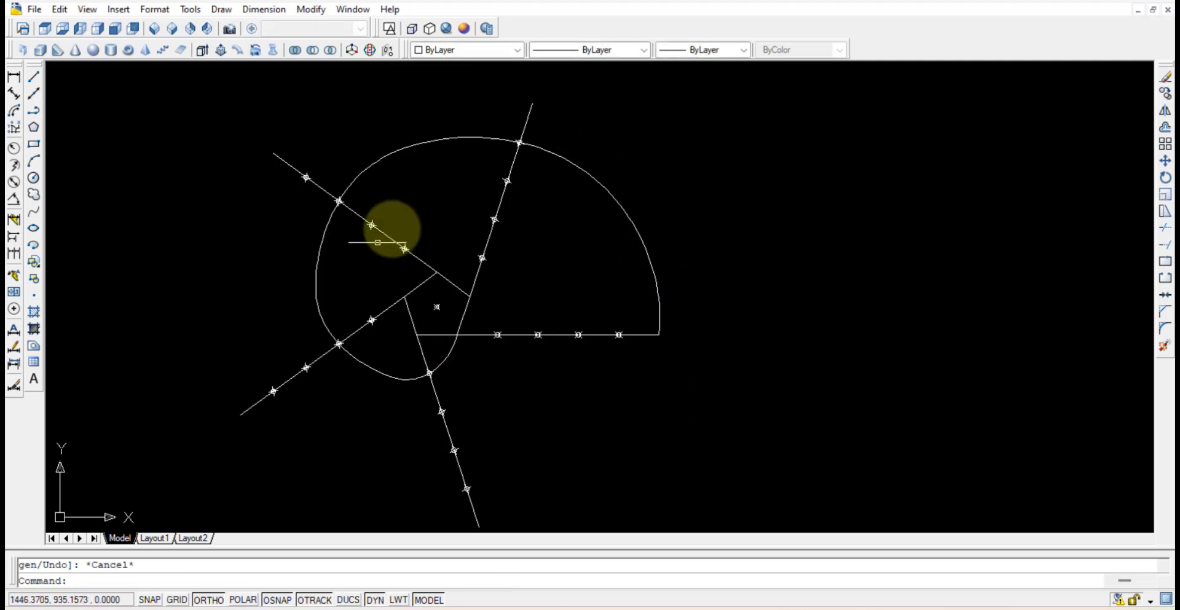
Step: Trim the ends of the four arrayed lines that extend outside the involute curve
{"action": "left_click", "coordinate": [722, 442]}
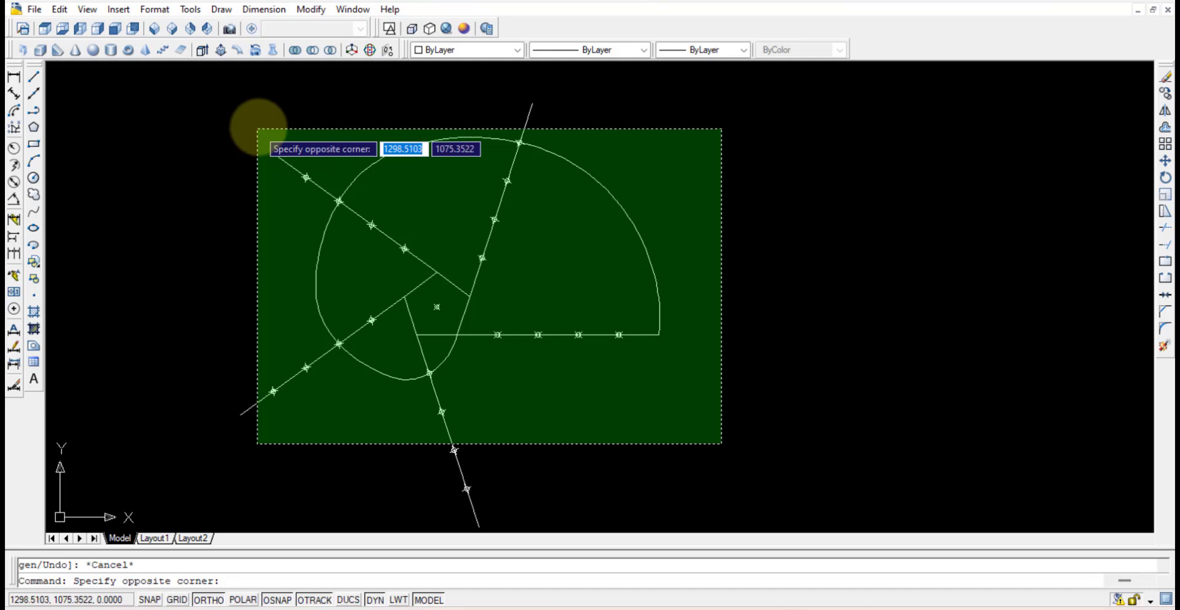
{"action": "left_click", "coordinate": [266, 126]}
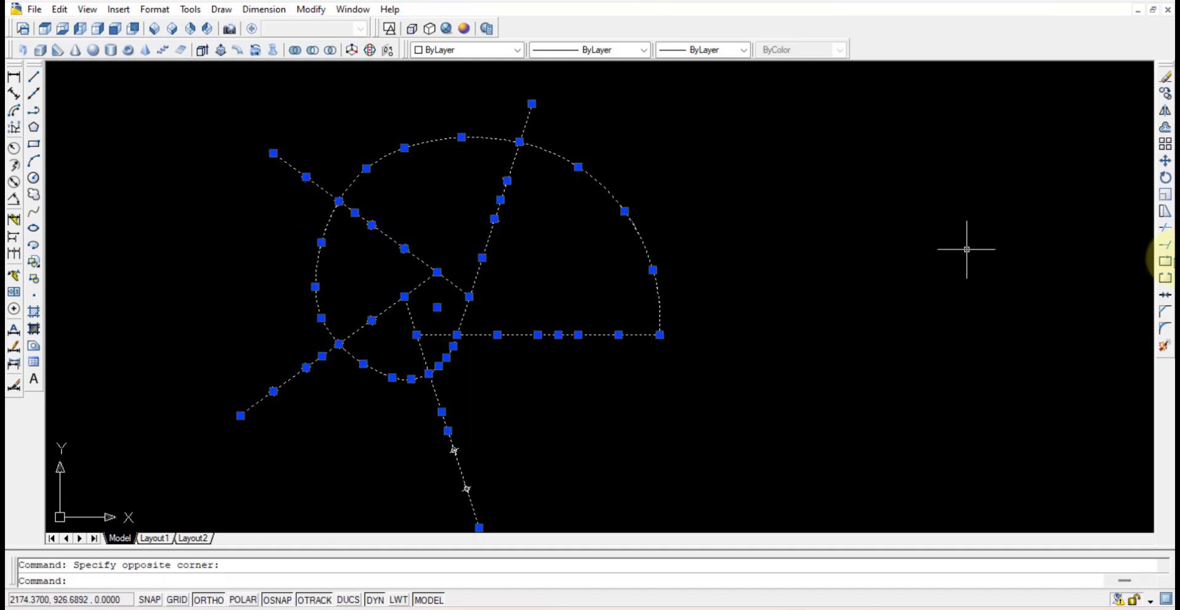
{"action": "left_click", "coordinate": [1166, 228]}
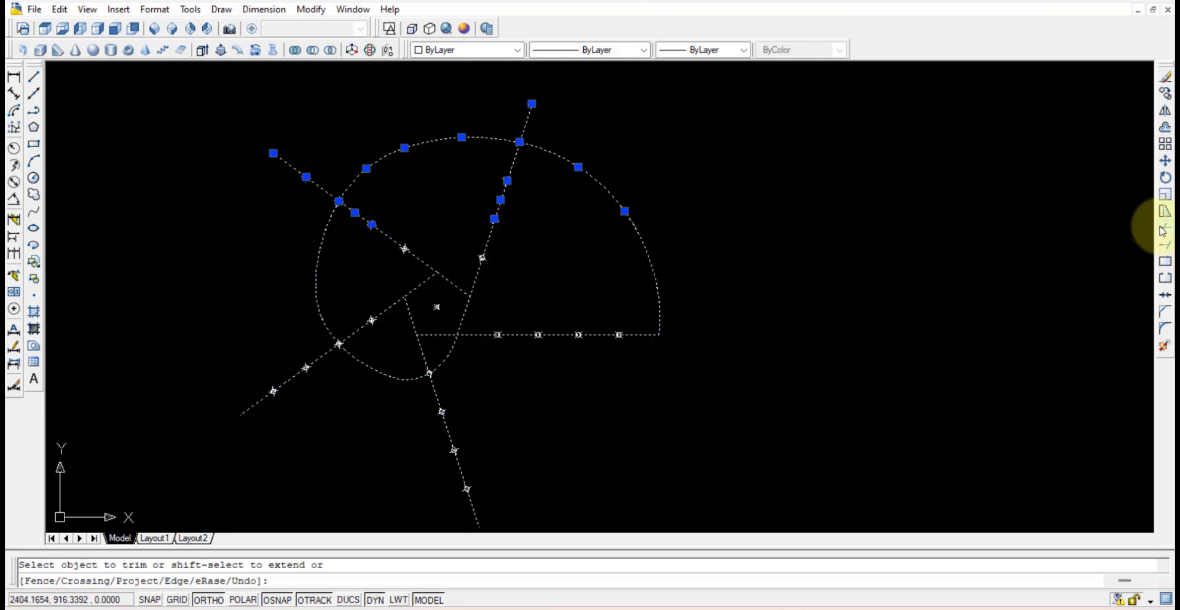
{"action": "left_click", "coordinate": [529, 116]}
{"action": "left_click", "coordinate": [293, 168]}
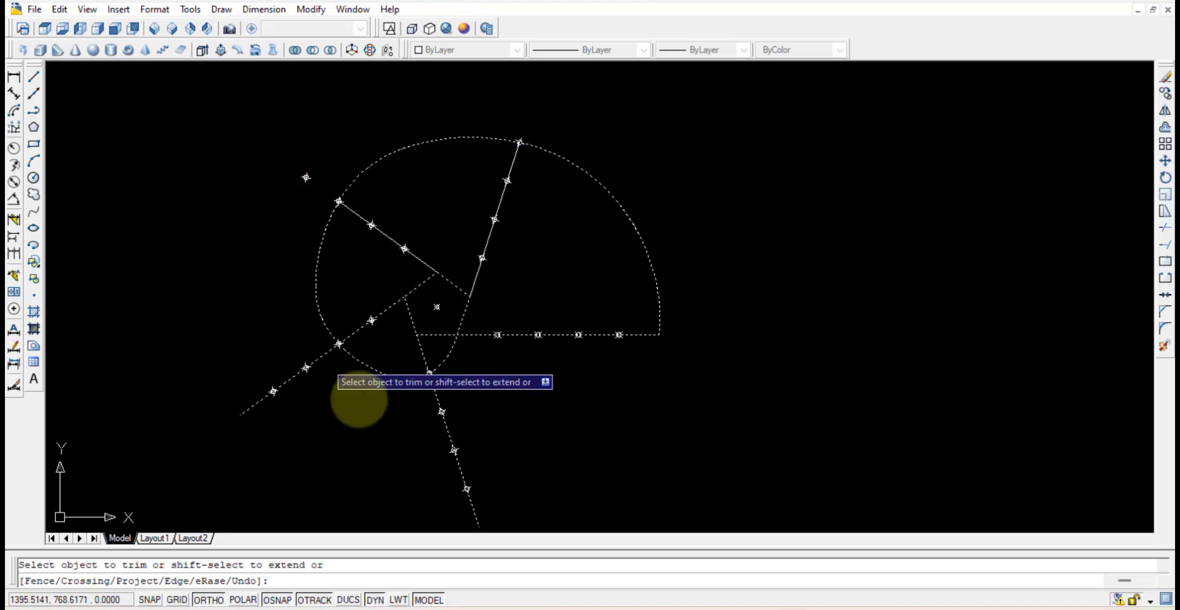
{"action": "left_click", "coordinate": [529, 468]}
{"action": "left_click", "coordinate": [233, 395]}
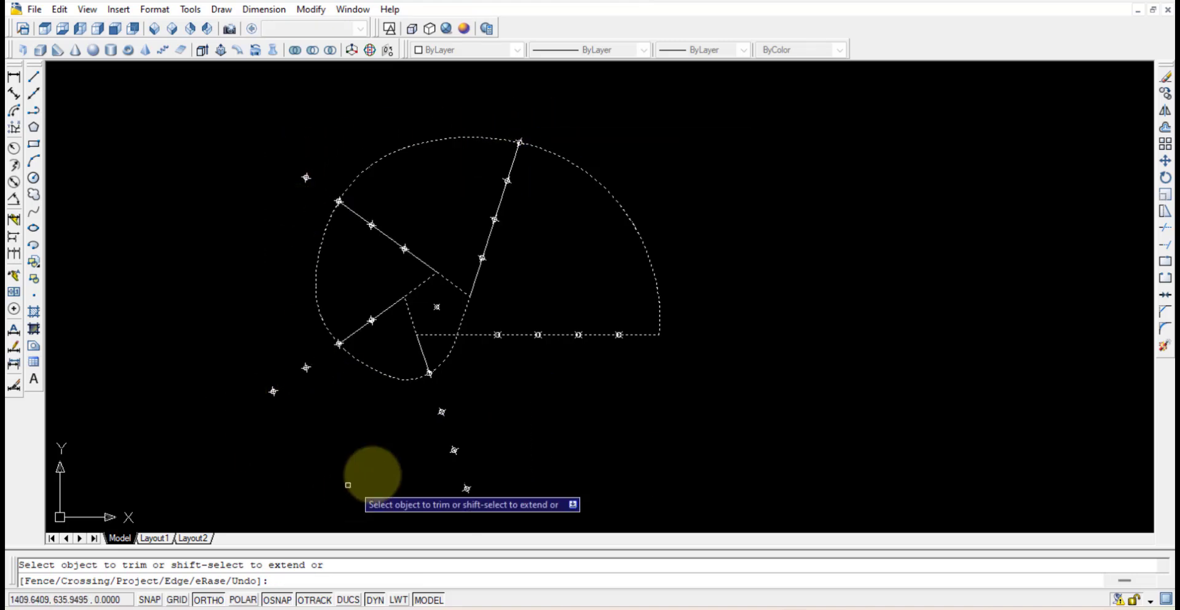
{"action": "left_click", "coordinate": [380, 396]}
{"action": "key", "text": "Escape"}
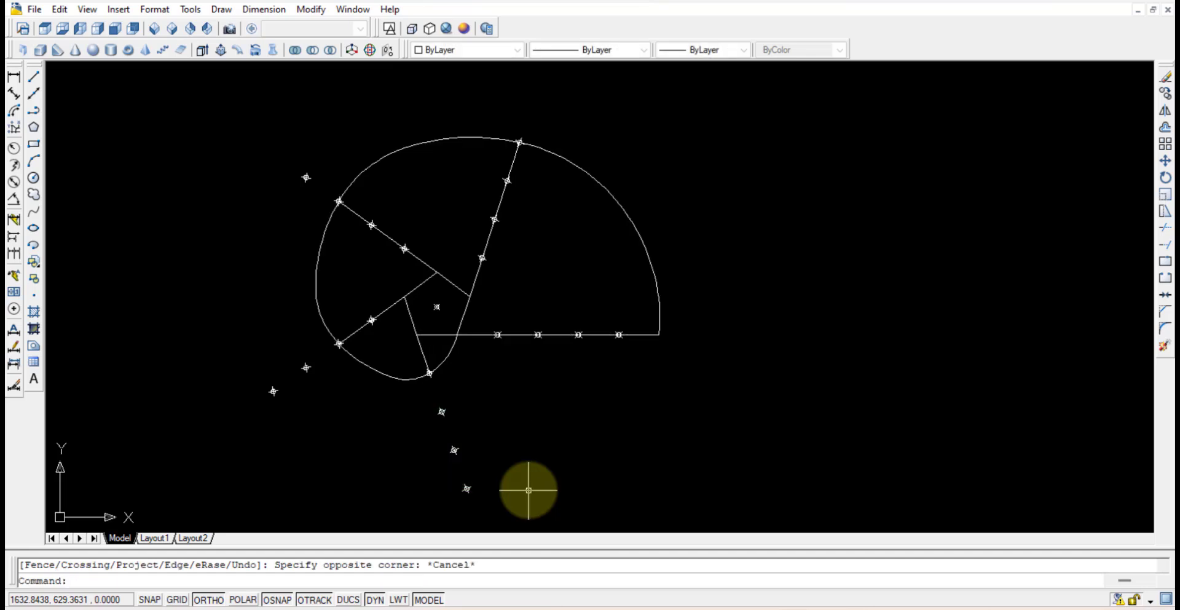
Step: Erase the six leftover division points lying outside the involute curve
{"action": "left_click", "coordinate": [226, 345]}
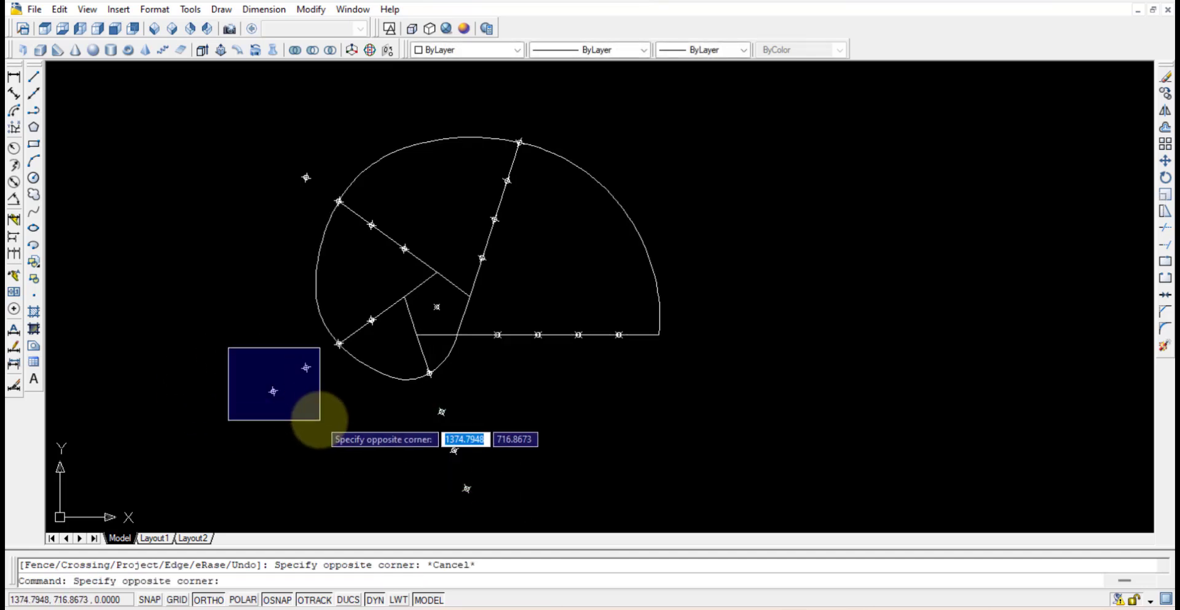
{"action": "left_click", "coordinate": [369, 431]}
{"action": "left_click", "coordinate": [277, 158]}
{"action": "left_click", "coordinate": [319, 197]}
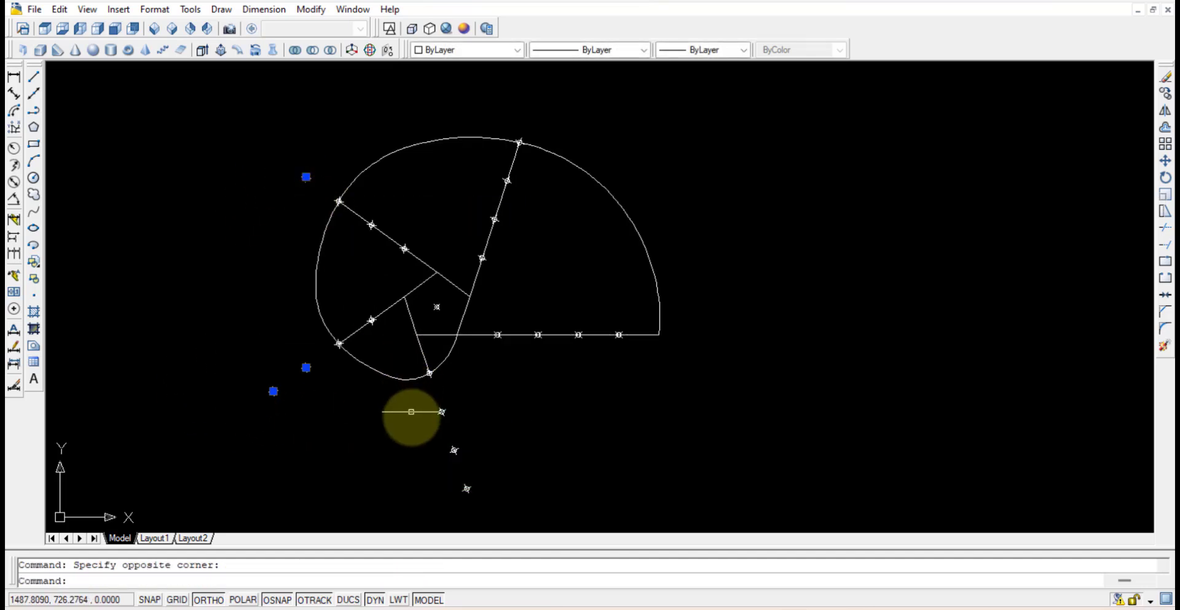
{"action": "left_click", "coordinate": [400, 396]}
{"action": "left_click", "coordinate": [535, 514]}
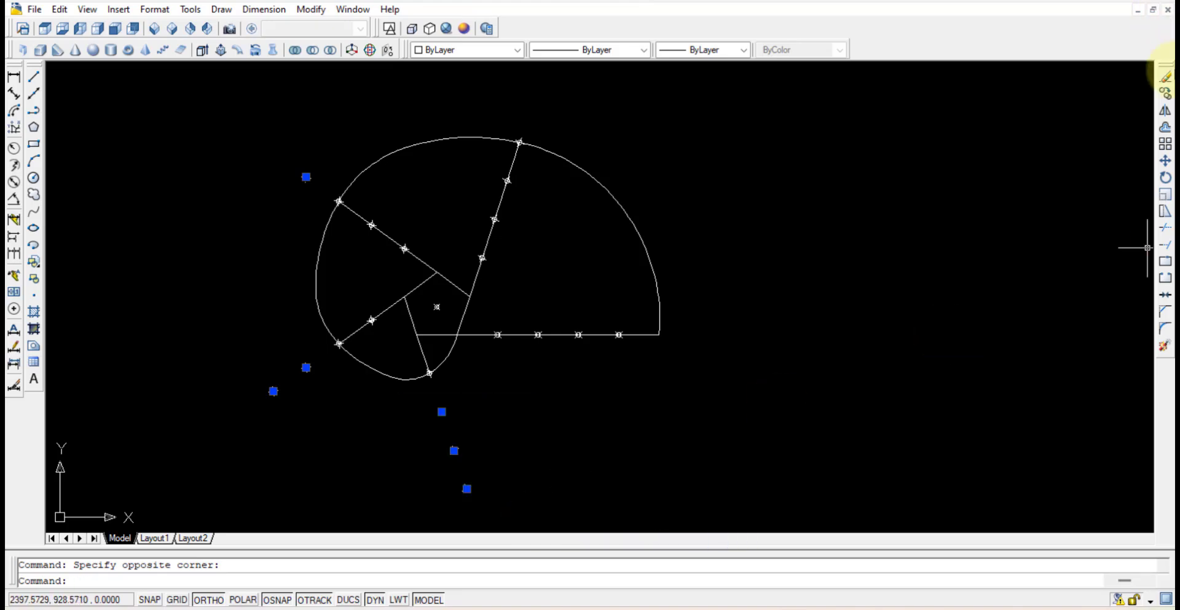
{"action": "left_click", "coordinate": [1165, 79]}
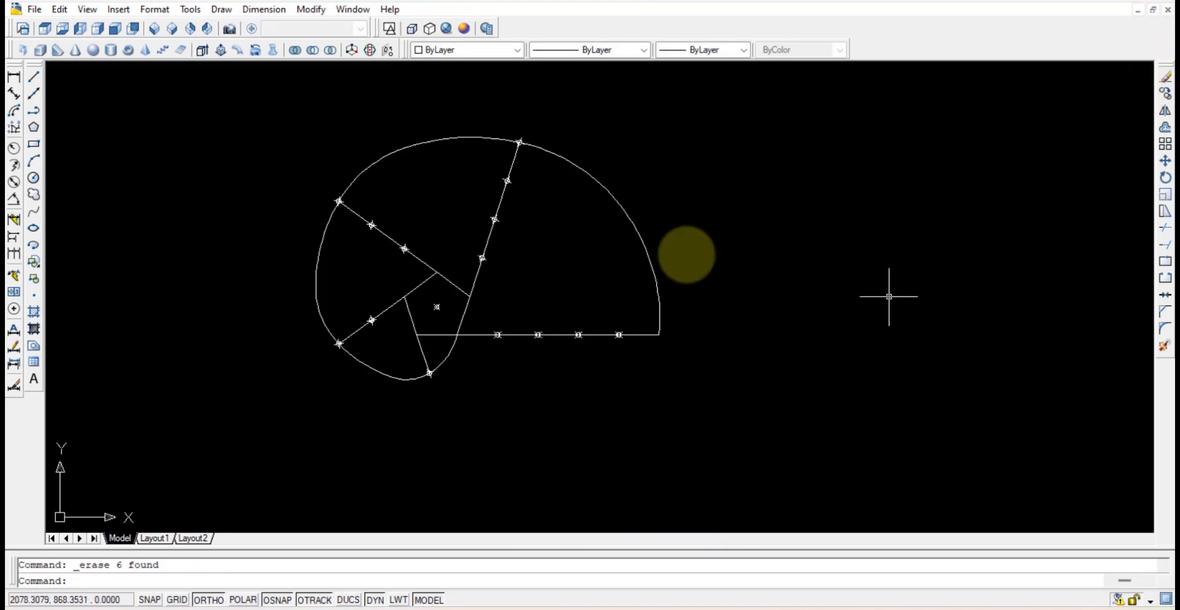
Step: Set the current drawing colour to Yellow
{"action": "type", "text": "z"}
{"action": "key", "text": "Return"}
{"action": "type", "text": "e"}
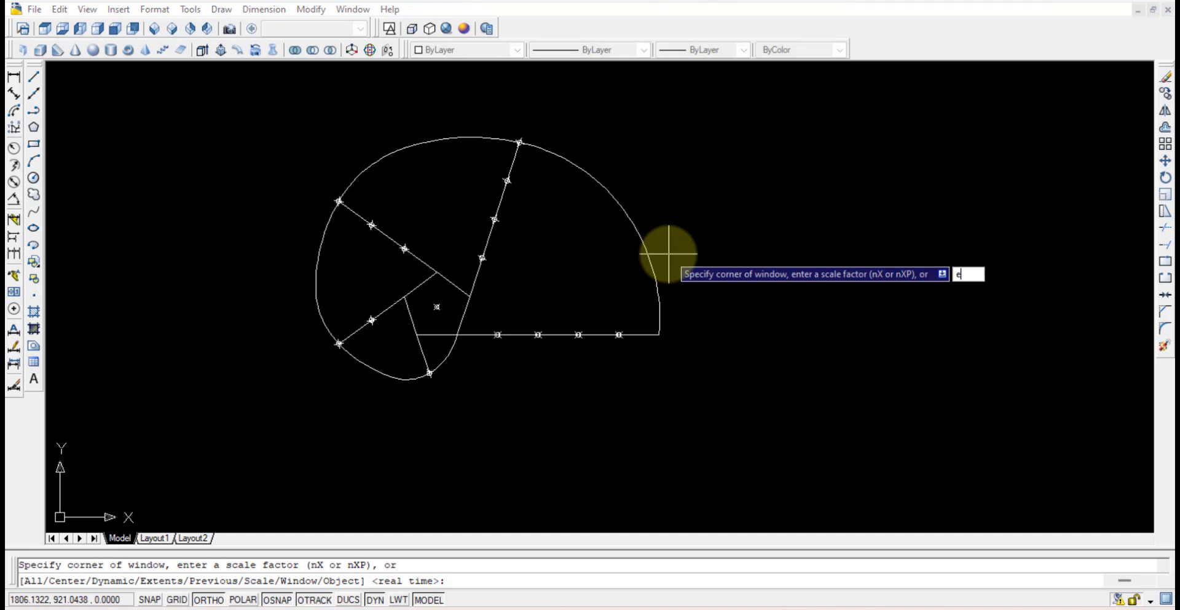
{"action": "key", "text": "Return"}
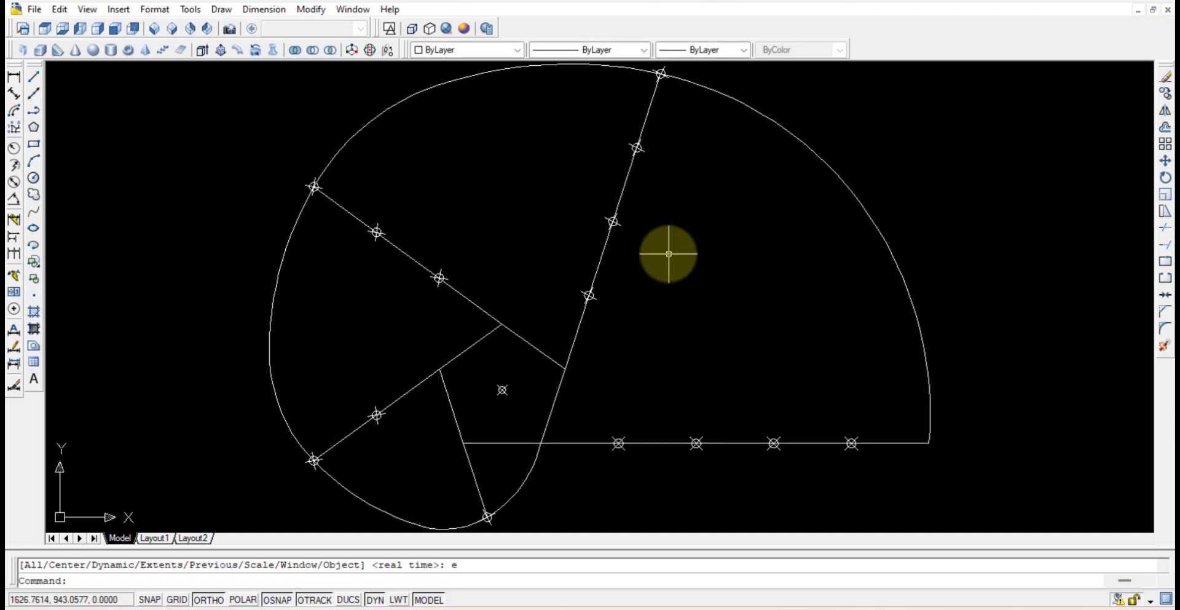
{"action": "scroll", "coordinate": [636, 251], "scroll_direction": "down", "scroll_amount": 2}
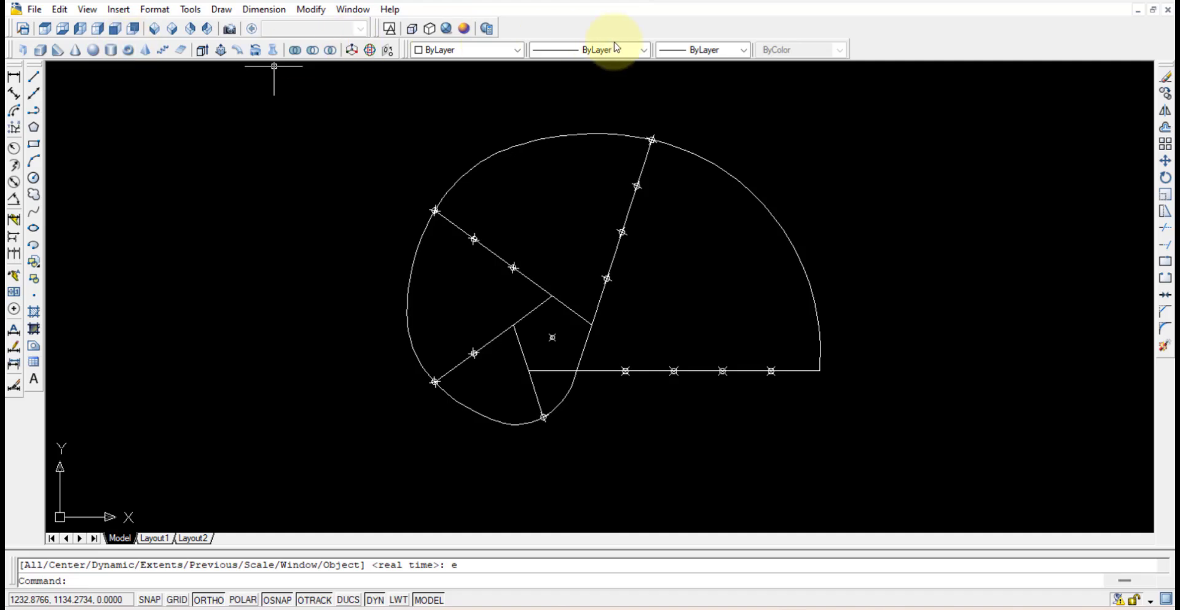
{"action": "left_click", "coordinate": [467, 50]}
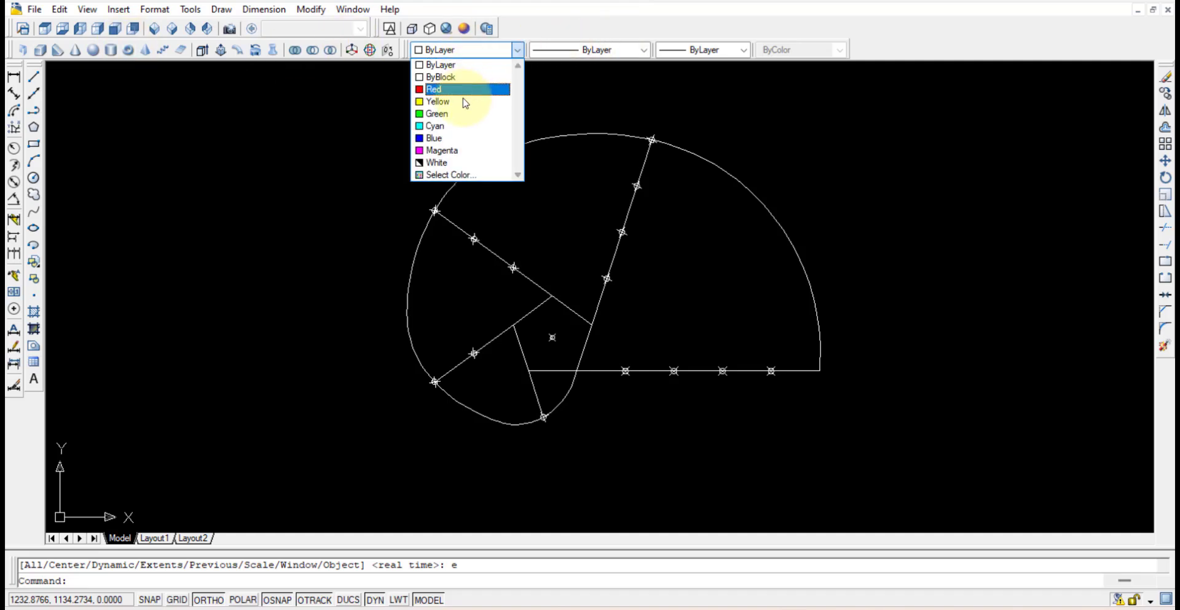
{"action": "left_click", "coordinate": [465, 101]}
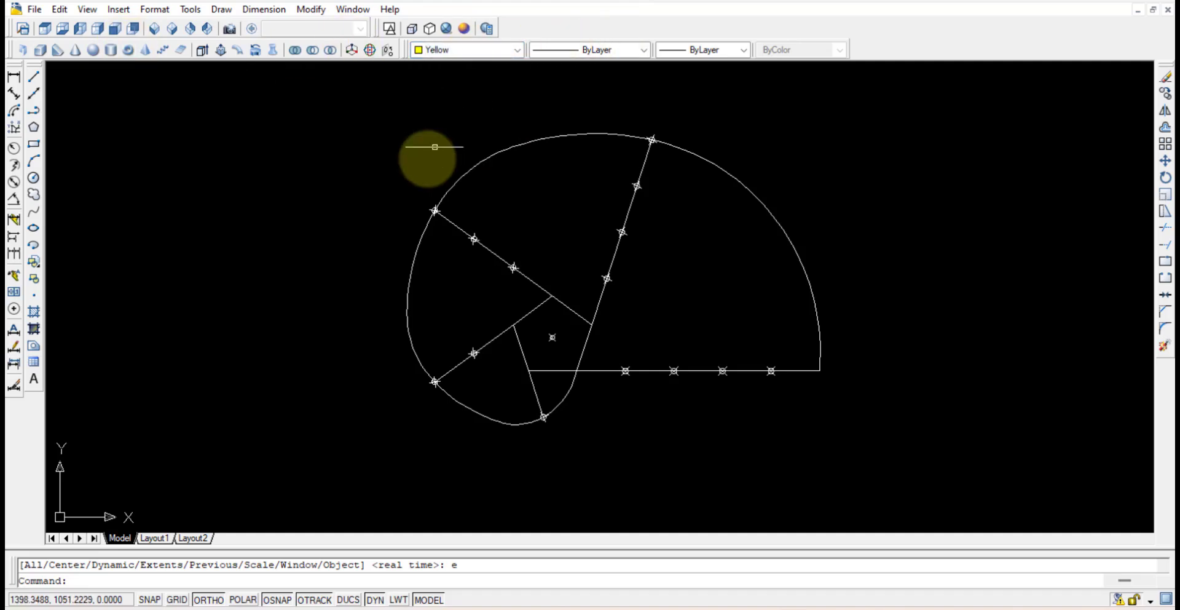
Step: Draw a Start, Center, End arc from the shortest line's outer end, centred on the pentagon's bottom-left corner, to its bottom-right corner
{"action": "left_click", "coordinate": [221, 10]}
{"action": "mouse_move", "coordinate": [236, 201]}
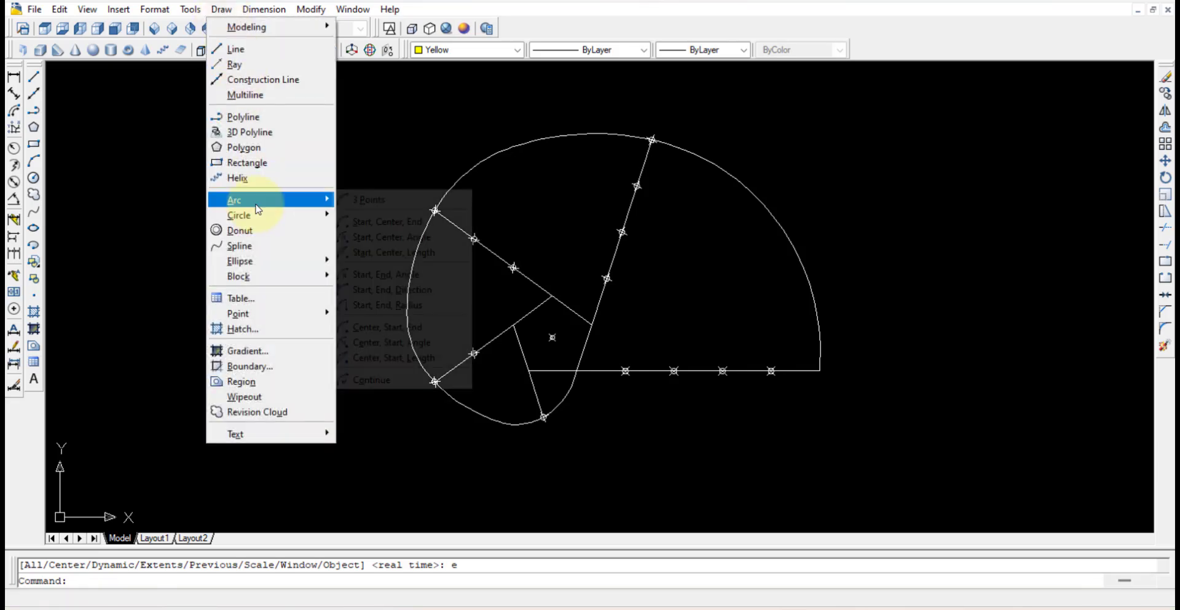
{"action": "left_click", "coordinate": [403, 228]}
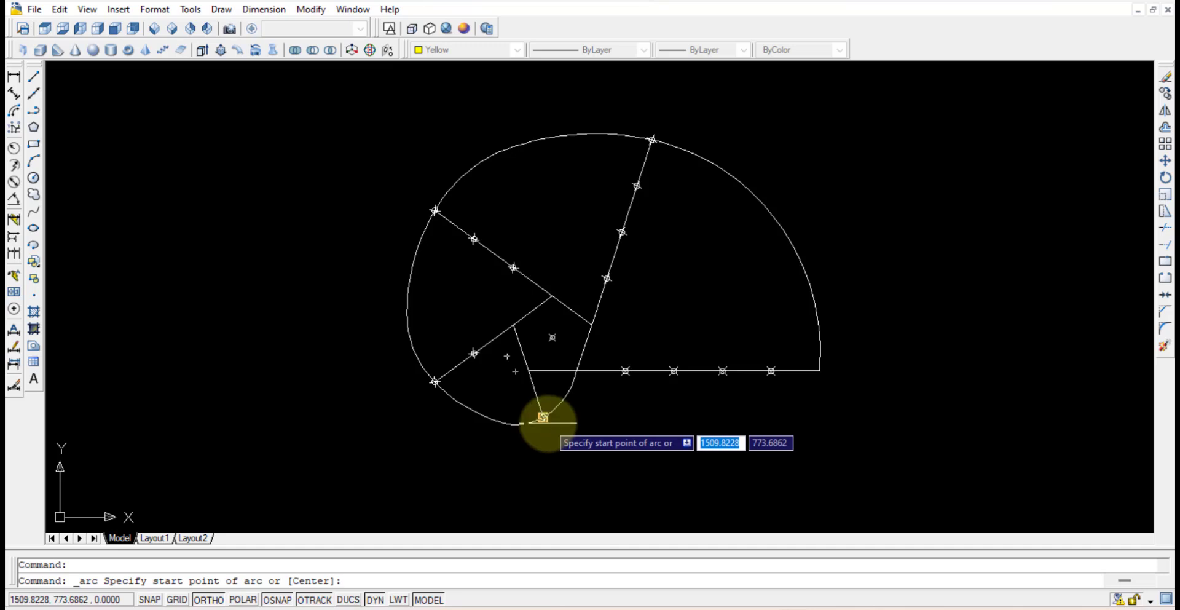
{"action": "left_click", "coordinate": [548, 424]}
{"action": "left_click", "coordinate": [529, 371]}
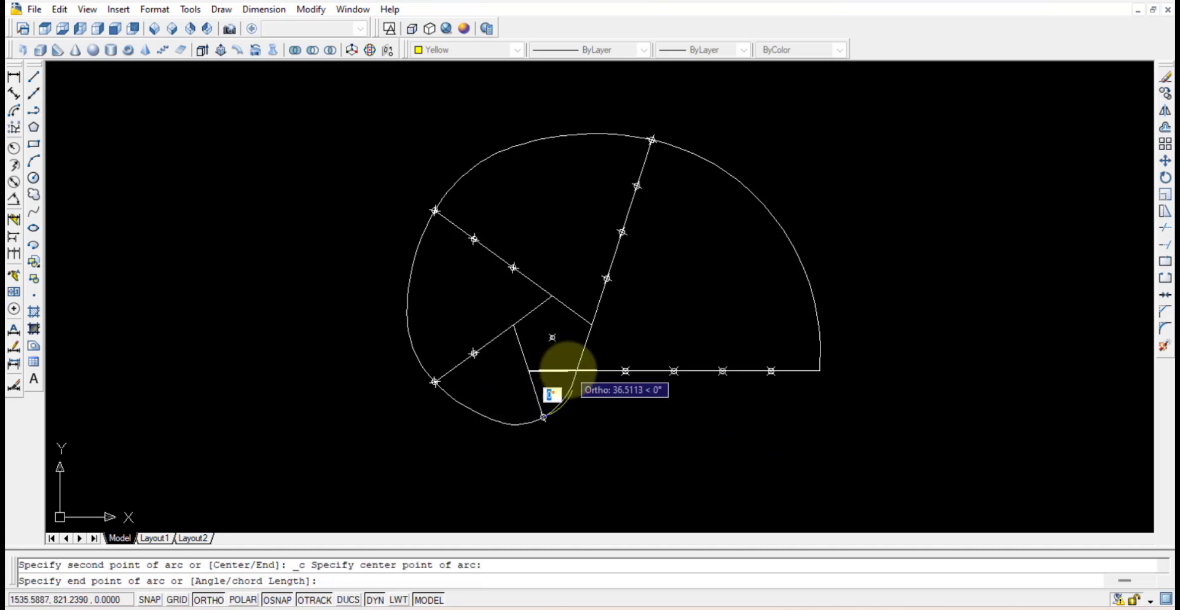
{"action": "left_click", "coordinate": [576, 372]}
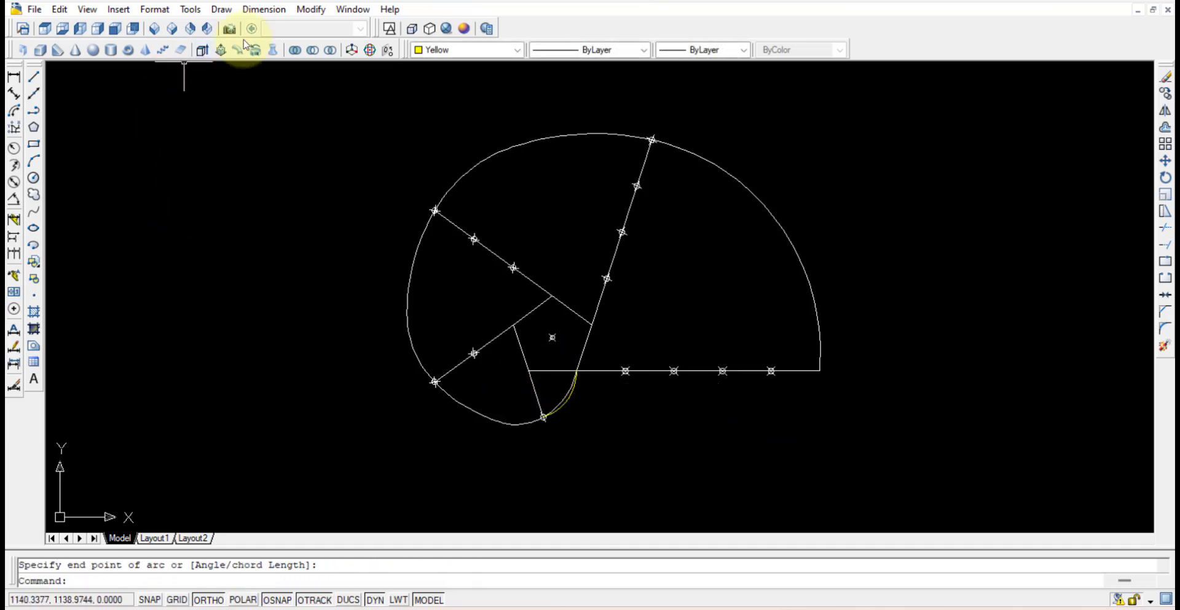
Step: Draw a Start, Center, End arc from the lower-left line's outer end, centred on the pentagon's left corner, to the first arc's start
{"action": "left_click", "coordinate": [224, 12]}
{"action": "mouse_move", "coordinate": [265, 198]}
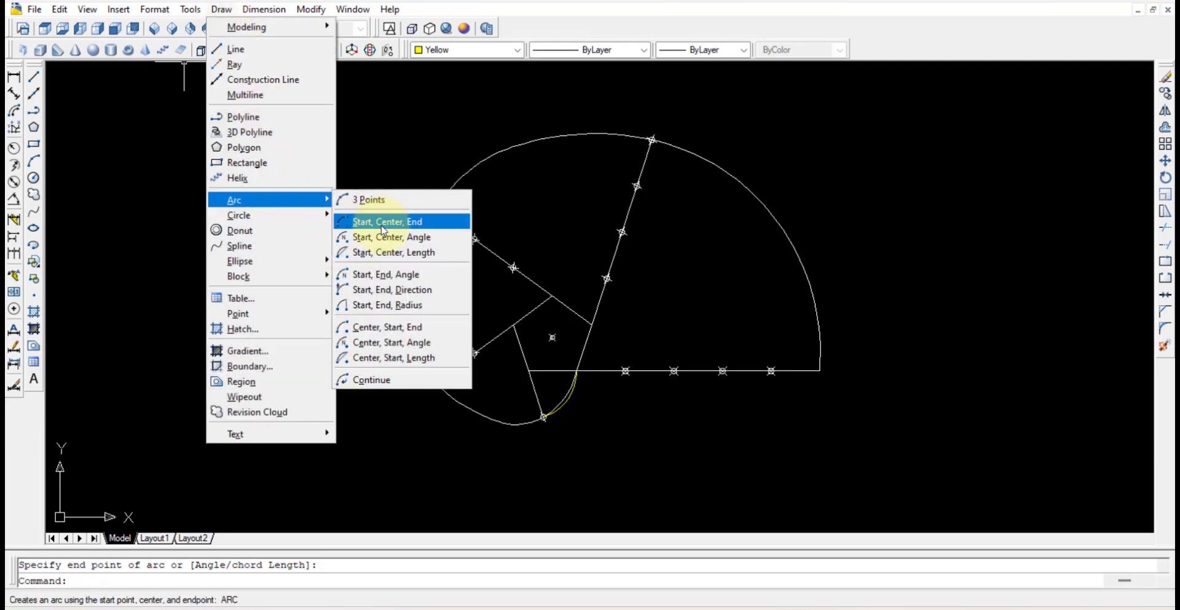
{"action": "left_click", "coordinate": [397, 221]}
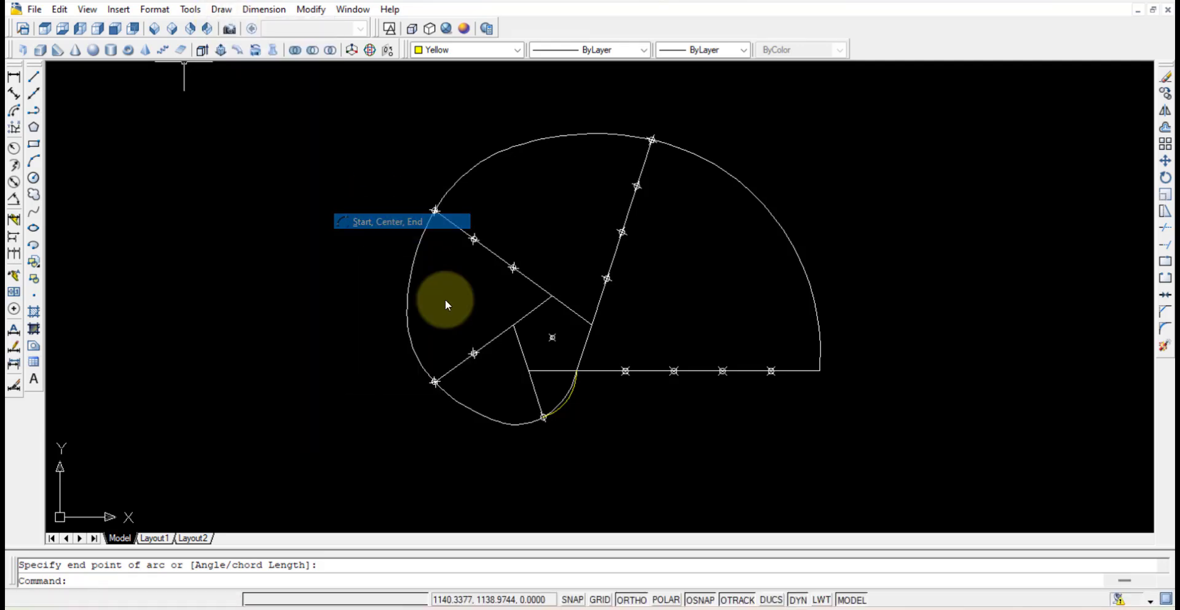
{"action": "left_click", "coordinate": [435, 381]}
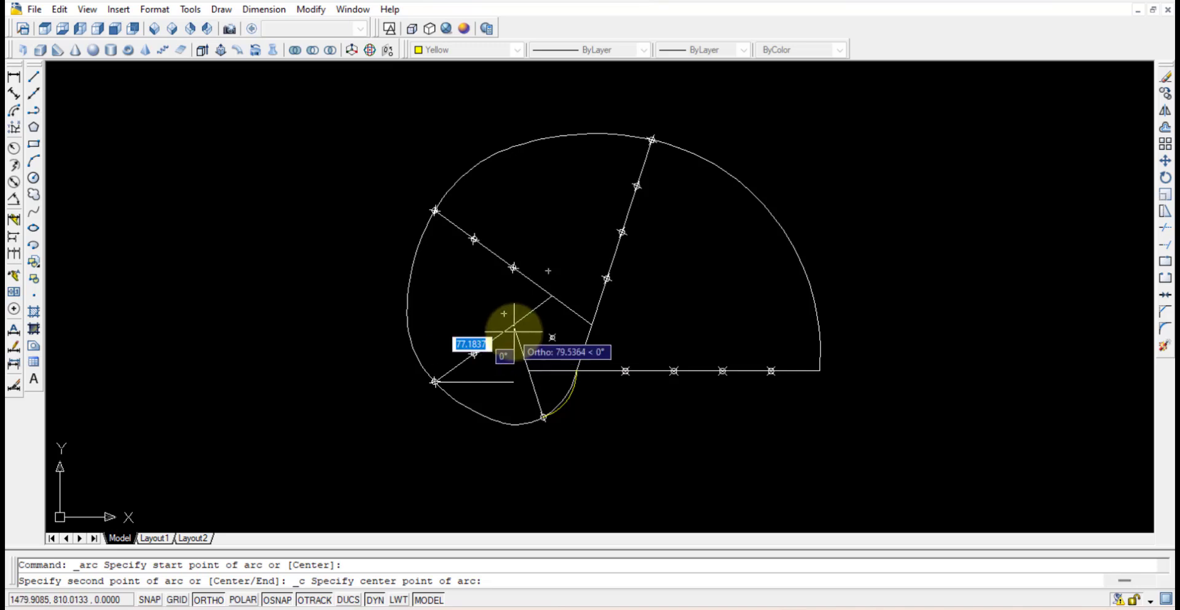
{"action": "left_click", "coordinate": [514, 326]}
{"action": "left_click", "coordinate": [544, 417]}
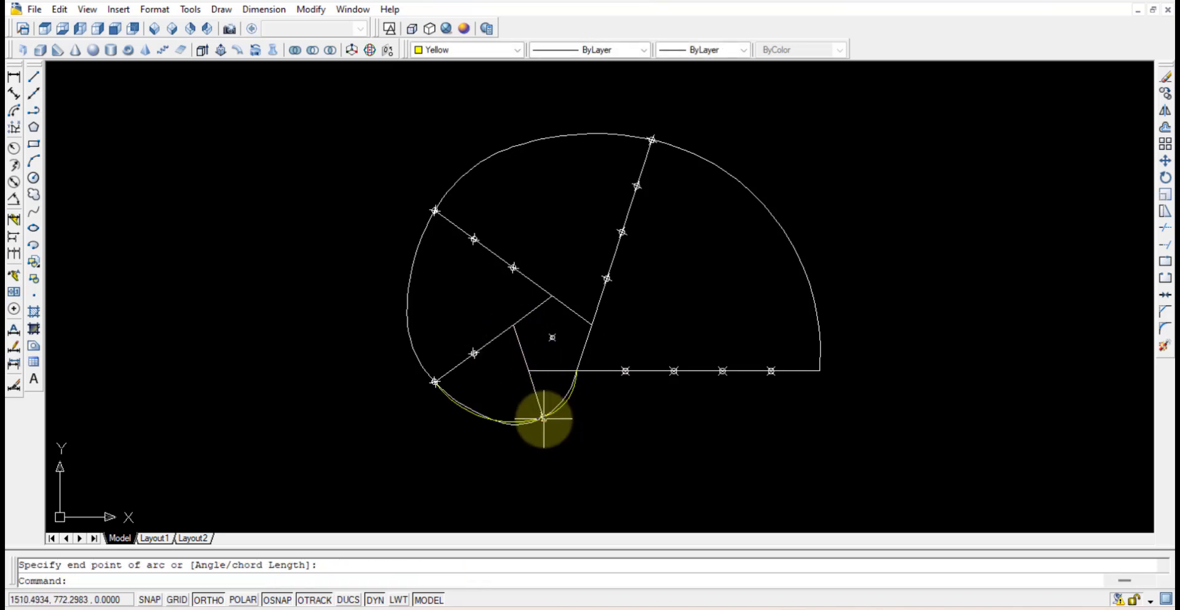
Step: Draw a Start, Center, End arc from the upper-left line's outer end, centred on the pentagon's top corner, to the lower-left line's outer end
{"action": "left_click", "coordinate": [221, 9]}
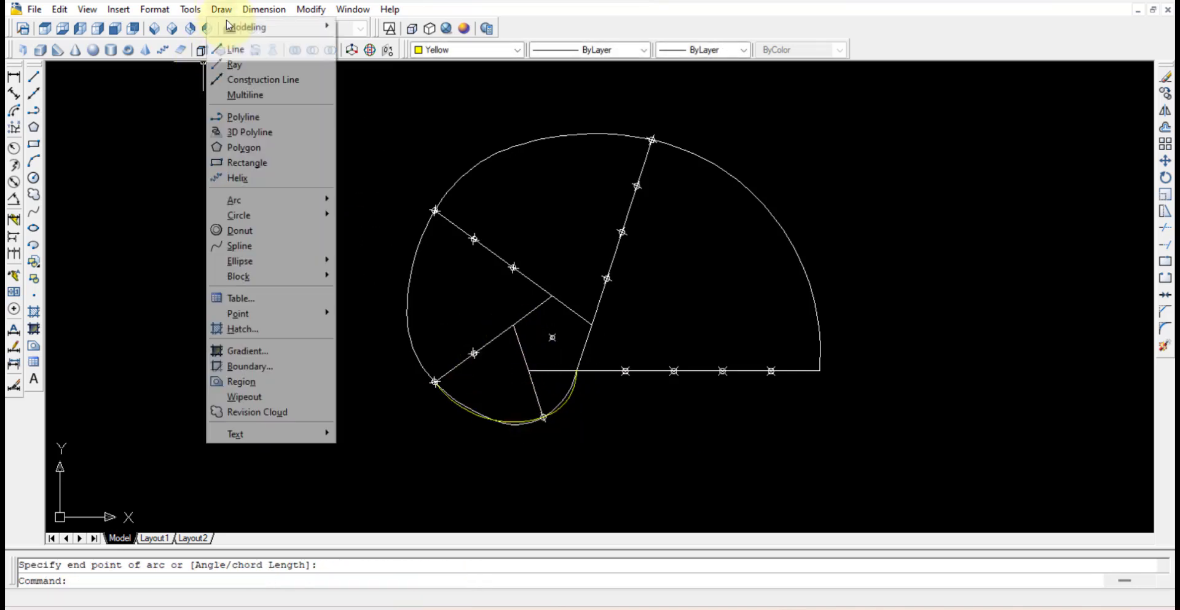
{"action": "mouse_move", "coordinate": [258, 200]}
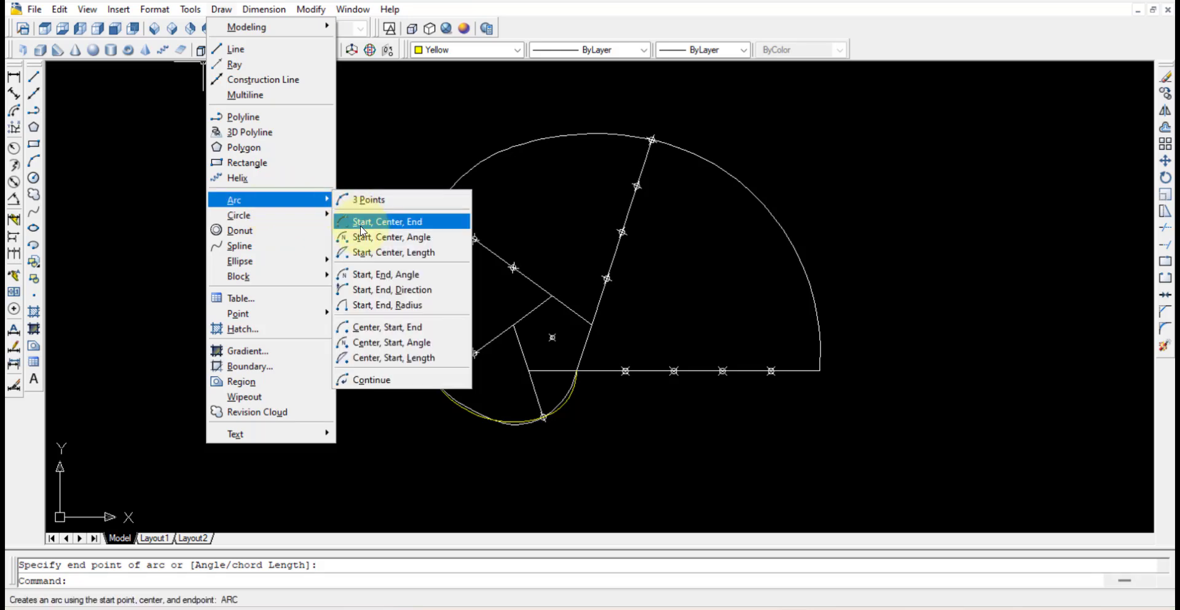
{"action": "left_click", "coordinate": [369, 220]}
{"action": "left_click", "coordinate": [435, 211]}
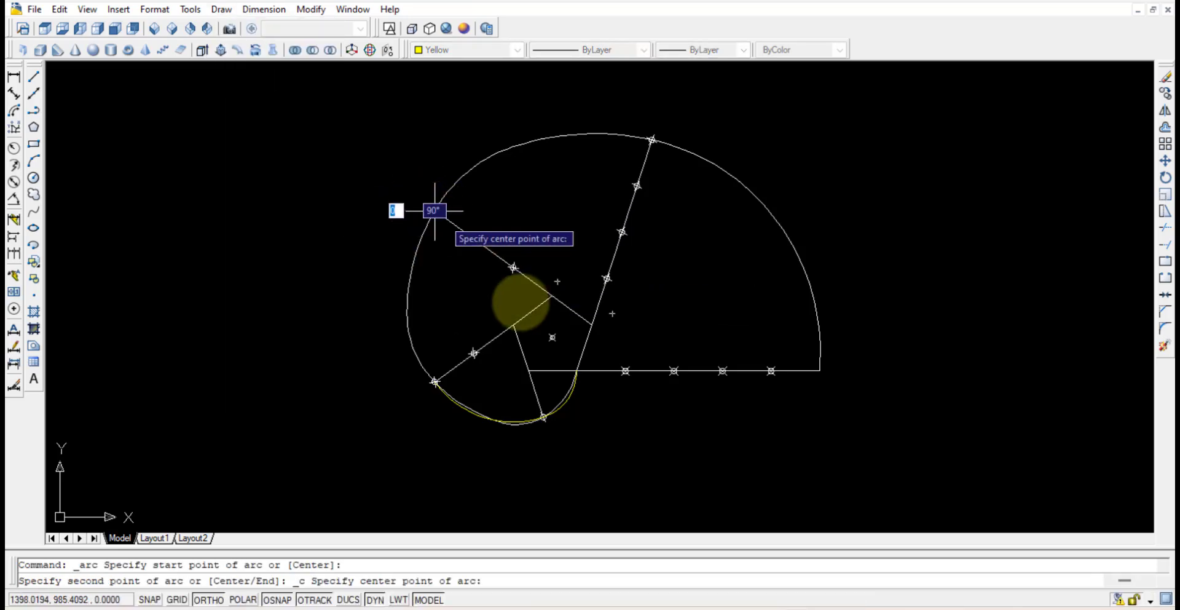
{"action": "left_click", "coordinate": [552, 296]}
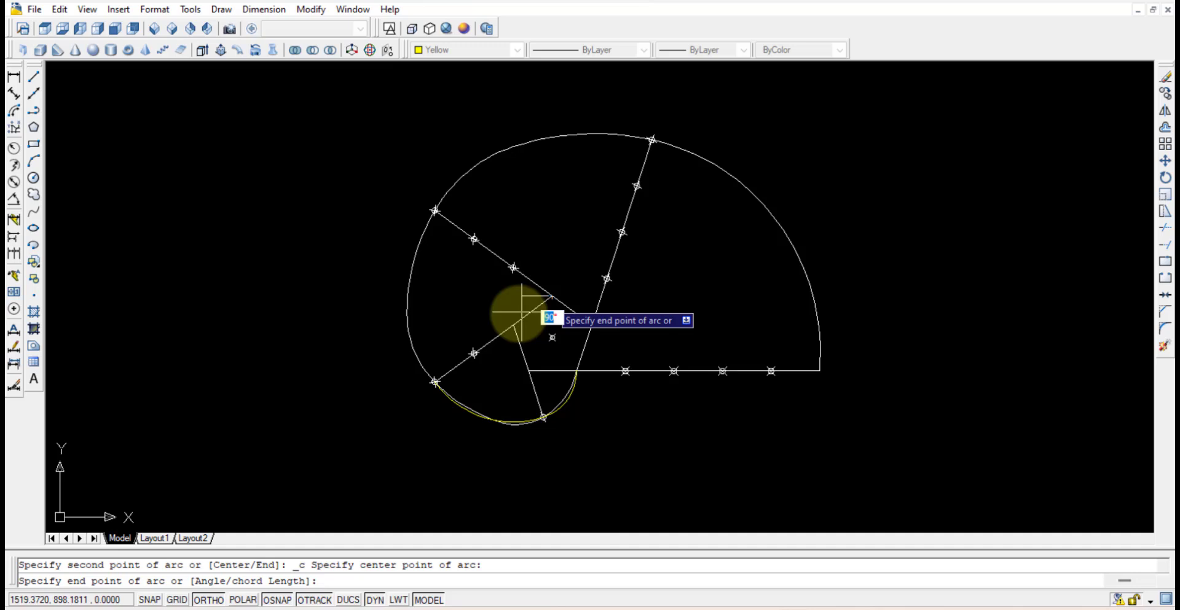
{"action": "left_click", "coordinate": [435, 382]}
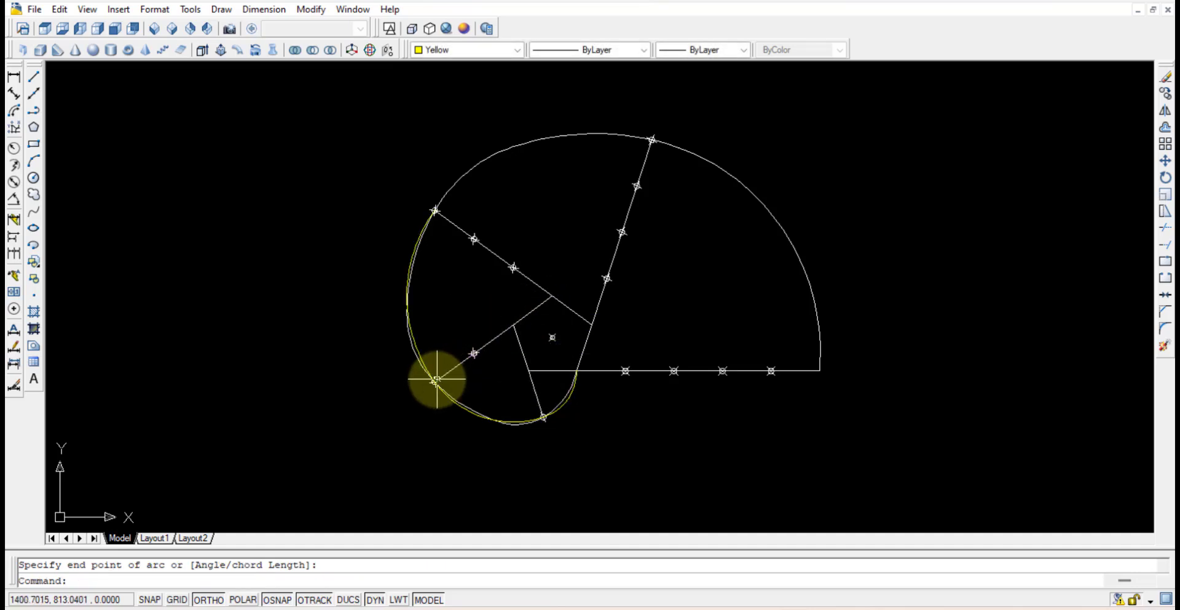
Step: Draw a Start, Center, End arc from the upper-right line's outer end, centred on the pentagon's right corner, to the upper-left line's outer end
{"action": "left_click", "coordinate": [217, 9]}
{"action": "mouse_move", "coordinate": [274, 197]}
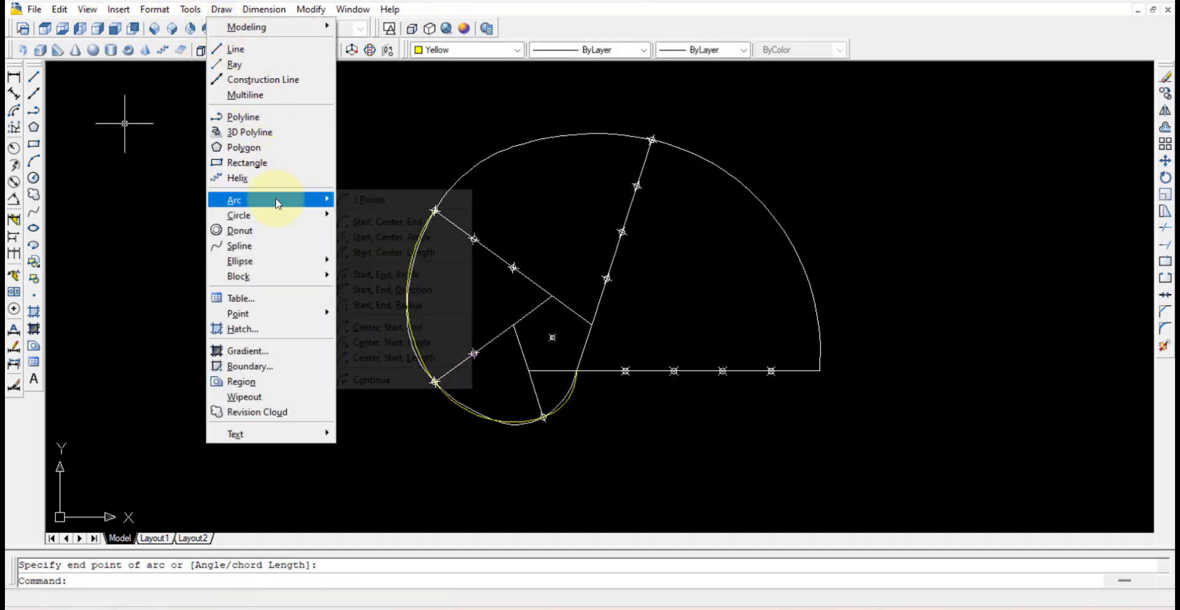
{"action": "left_click", "coordinate": [382, 221]}
{"action": "left_click", "coordinate": [653, 140]}
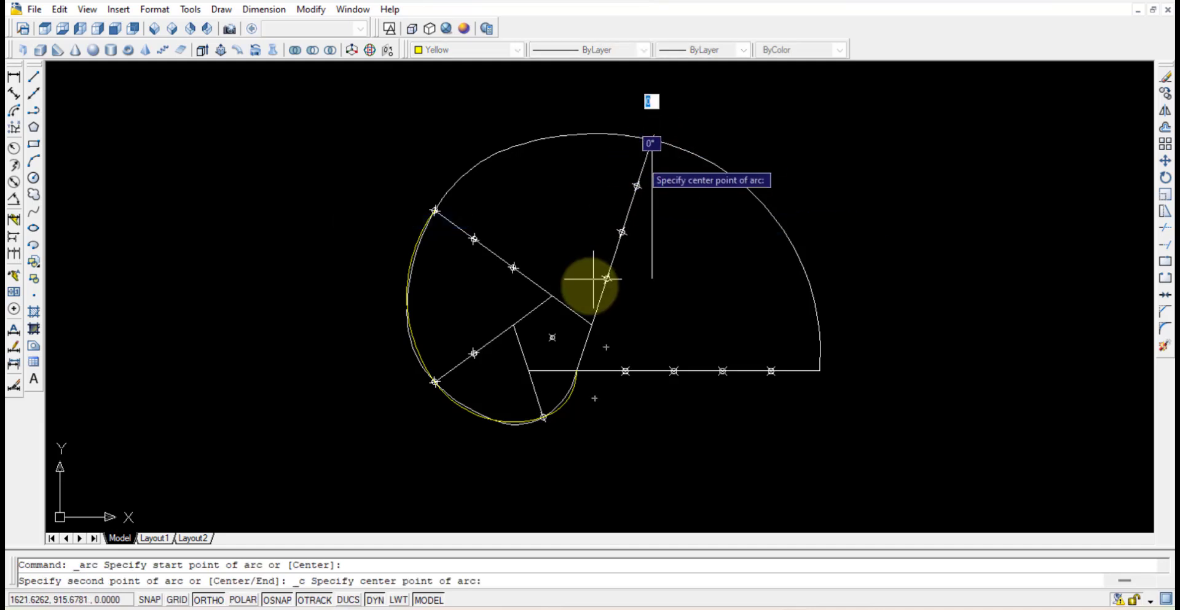
{"action": "left_click", "coordinate": [590, 322]}
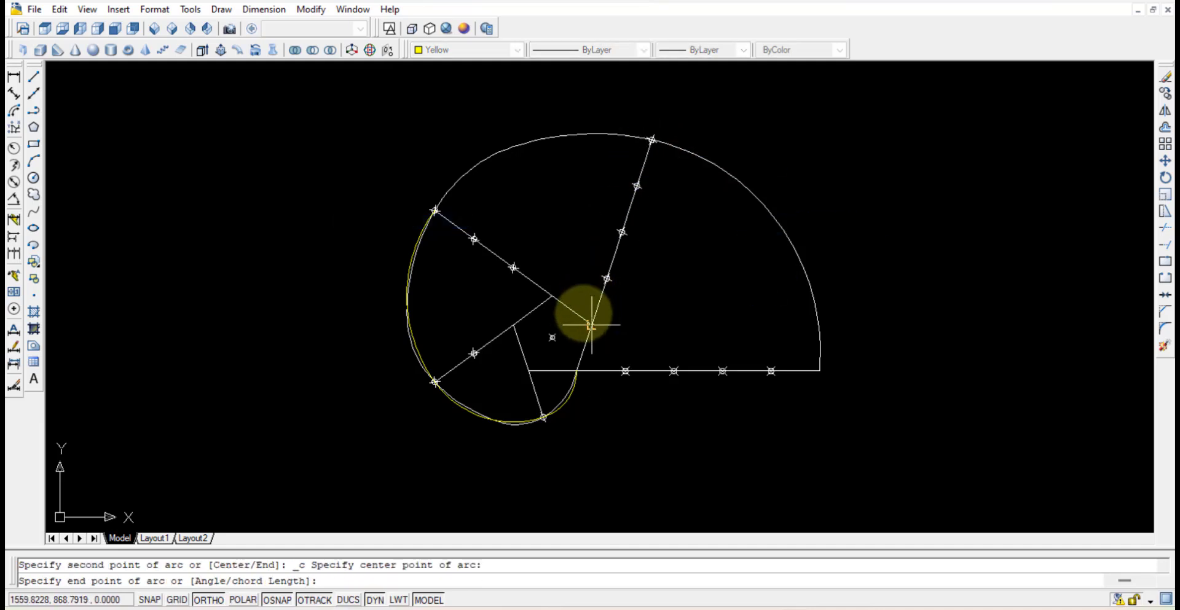
{"action": "left_click", "coordinate": [434, 210]}
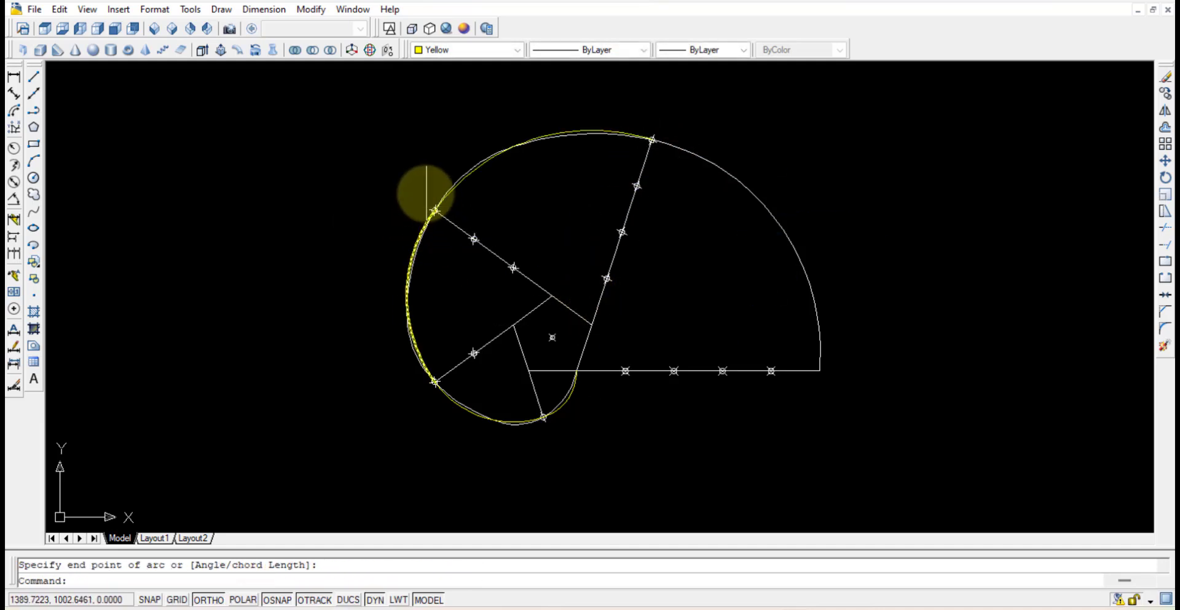
Step: Draw a Start, Center, End arc from the base line's right end, centred on the pentagon's bottom-right corner, to the upper-right line's outer end
{"action": "left_click", "coordinate": [222, 9]}
{"action": "mouse_move", "coordinate": [271, 196]}
{"action": "left_click", "coordinate": [375, 221]}
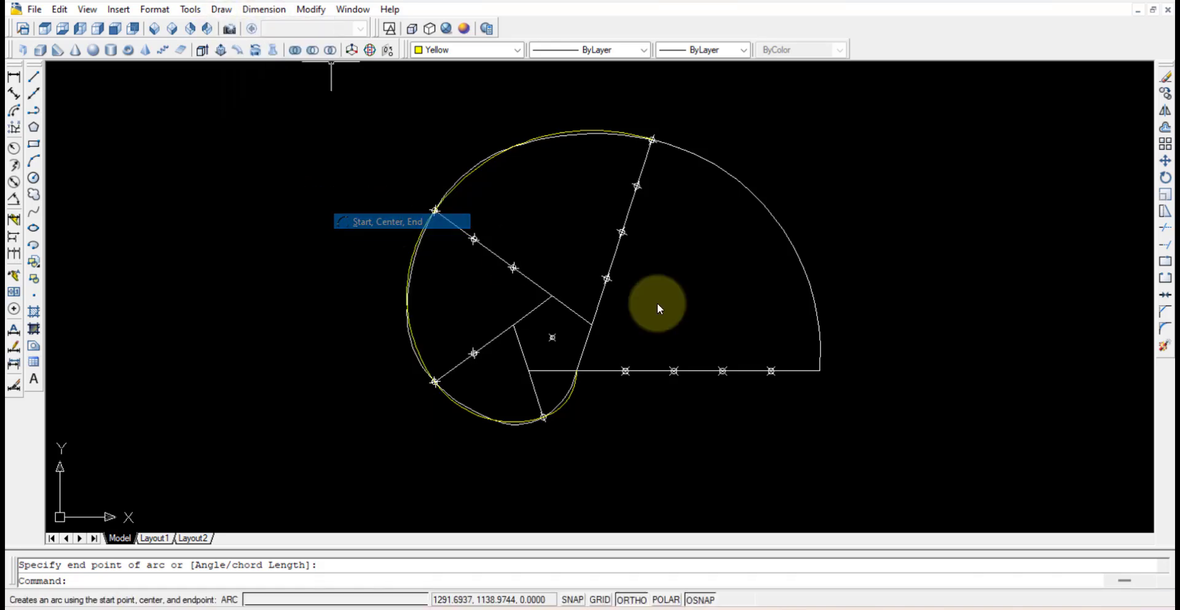
{"action": "left_click", "coordinate": [820, 370]}
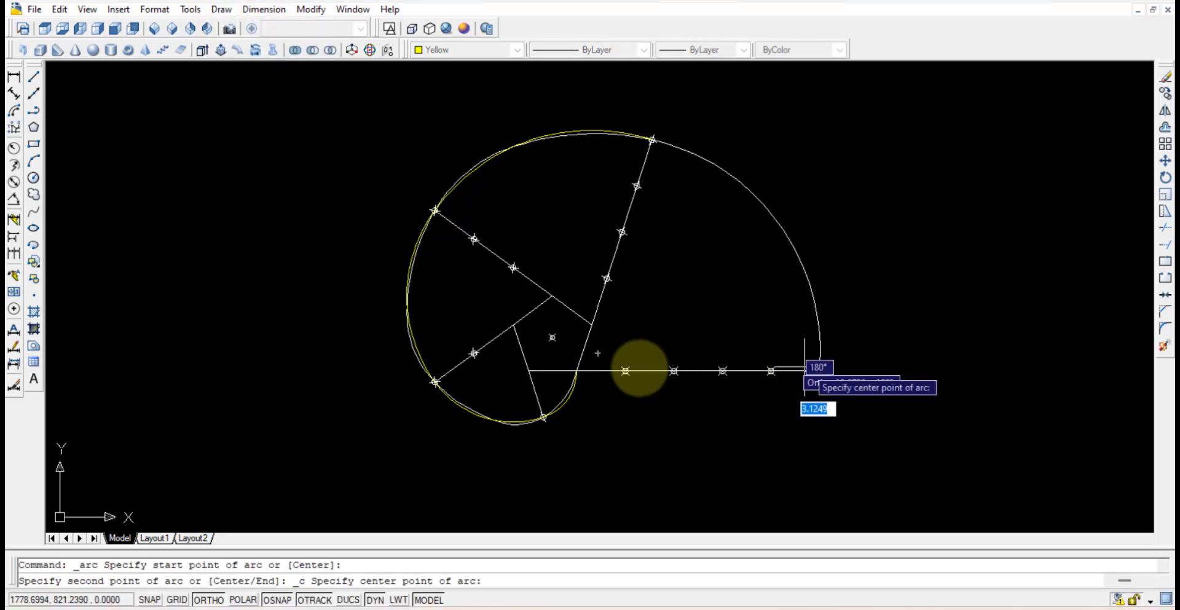
{"action": "left_click", "coordinate": [576, 371]}
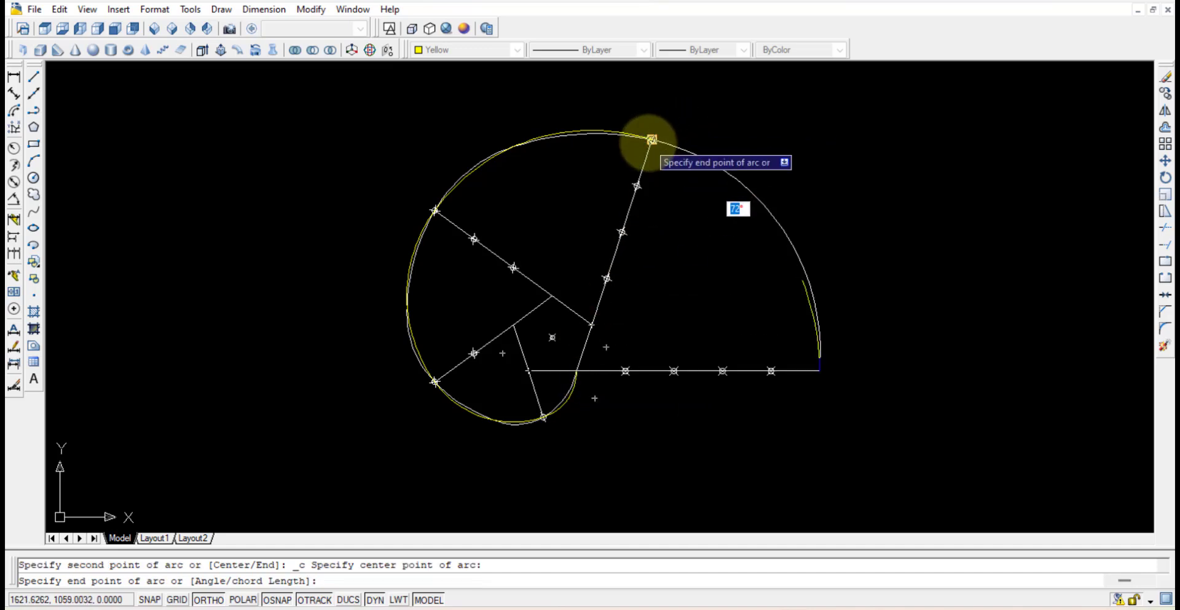
{"action": "left_click", "coordinate": [652, 139]}
Step: Set the lineweight of the five yellow arcs to 0.50 mm and turn on lineweight display
{"action": "left_click", "coordinate": [776, 232]}
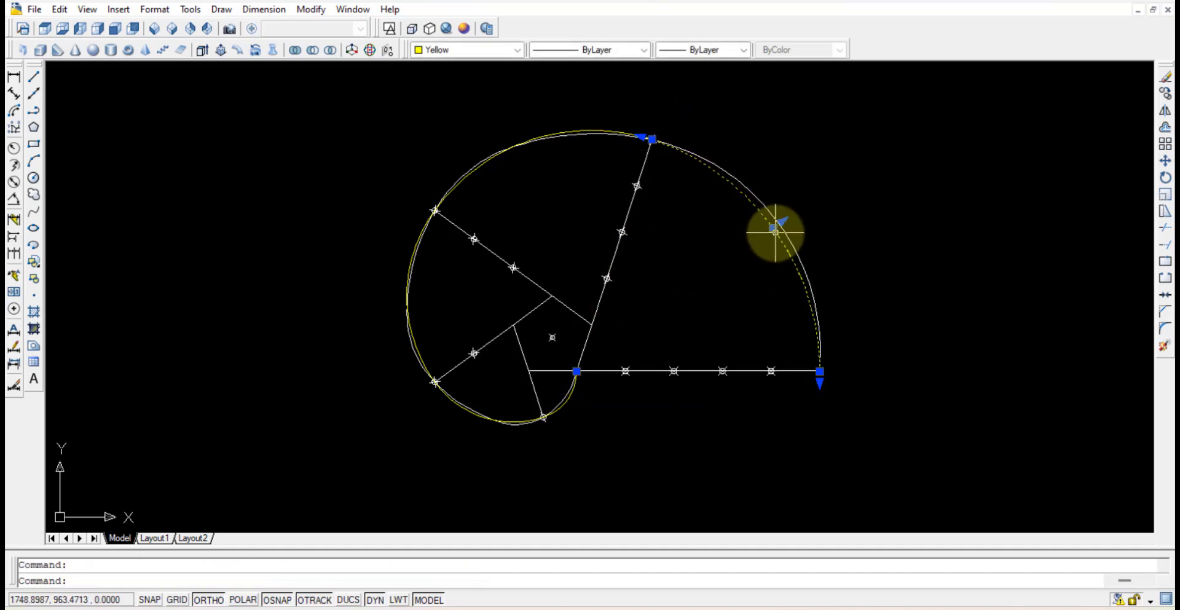
{"action": "left_click", "coordinate": [565, 131]}
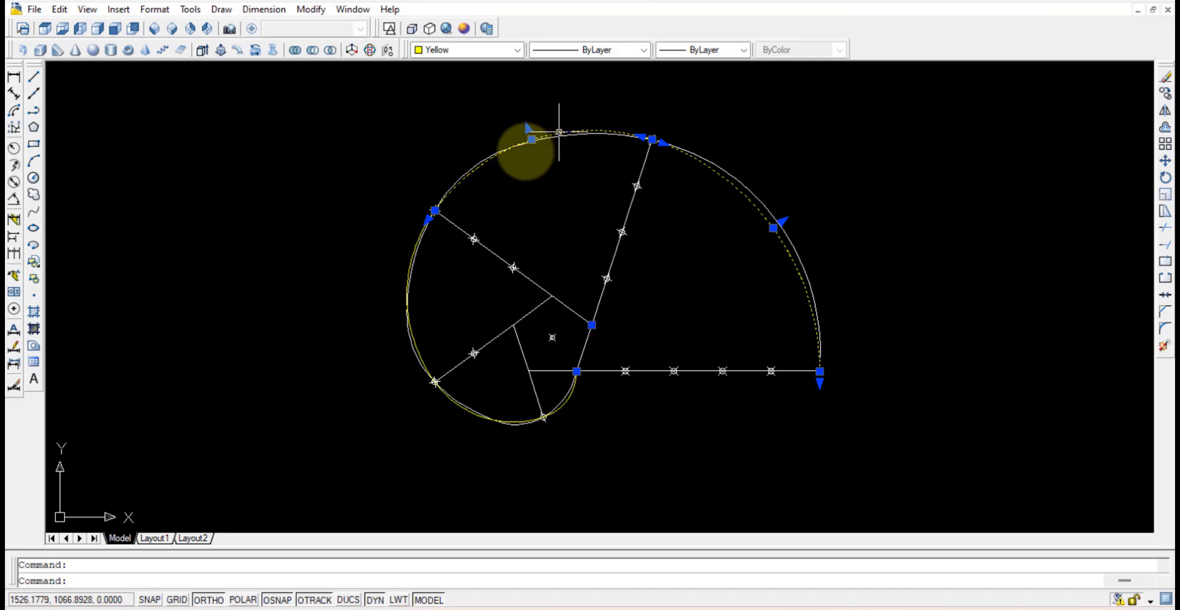
{"action": "left_click", "coordinate": [410, 255]}
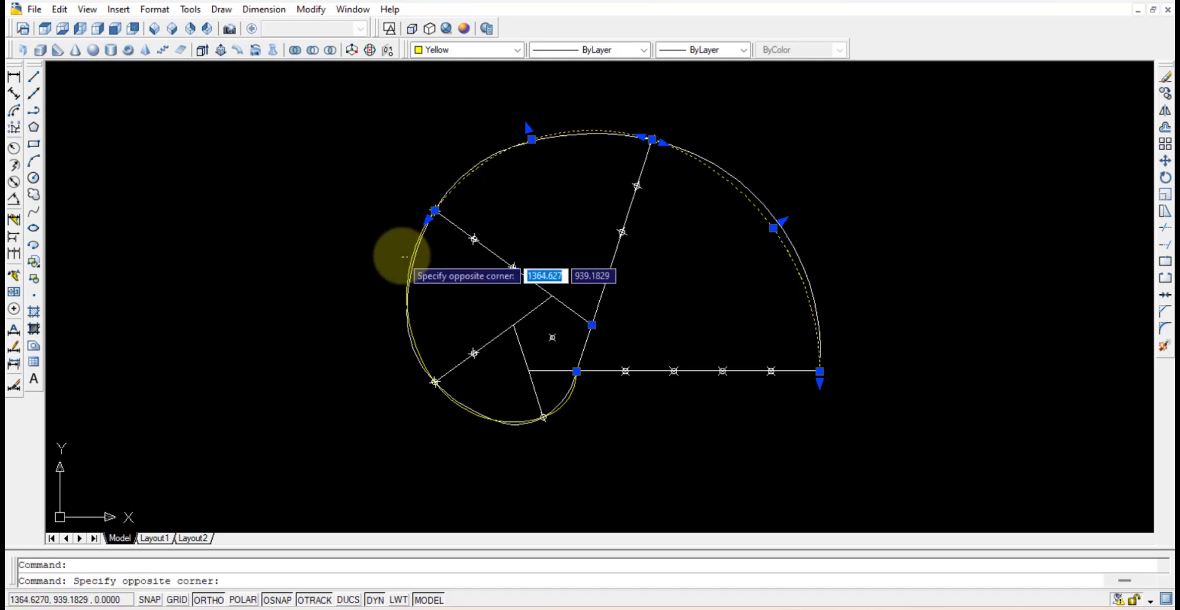
{"action": "left_click", "coordinate": [400, 256]}
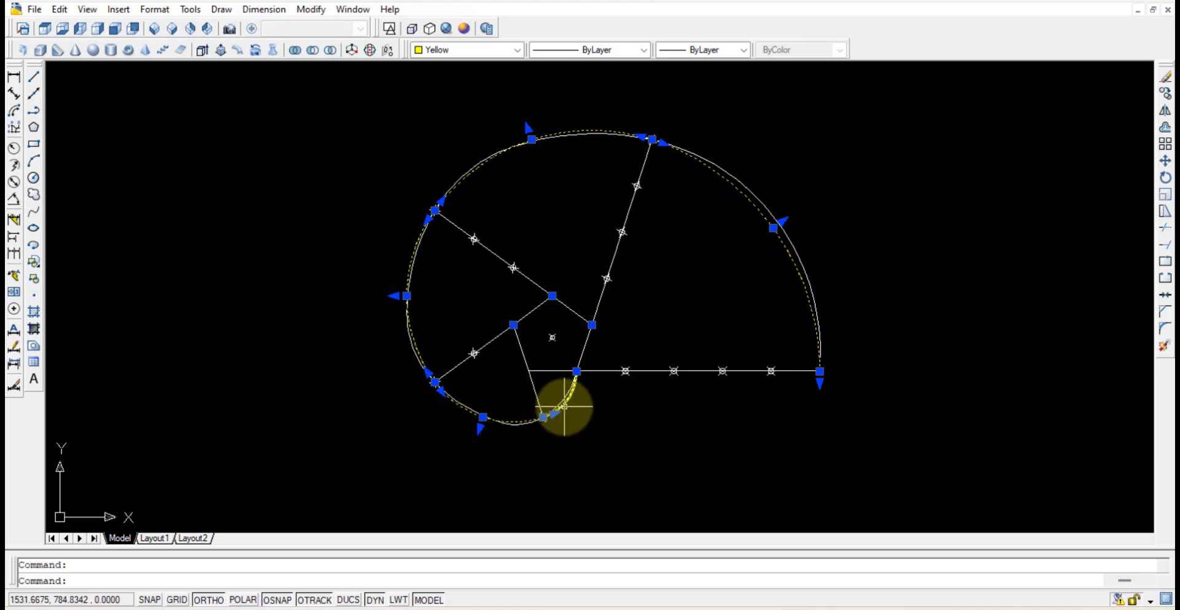
{"action": "scroll", "coordinate": [646, 274], "scroll_direction": "up", "scroll_amount": 2}
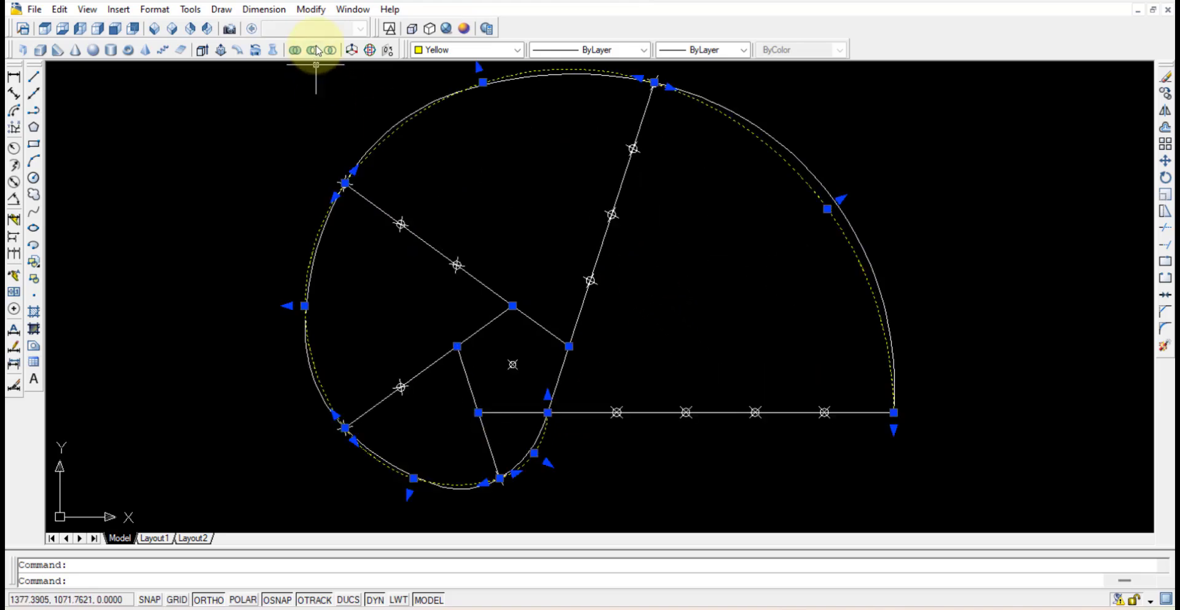
{"action": "left_click", "coordinate": [712, 54]}
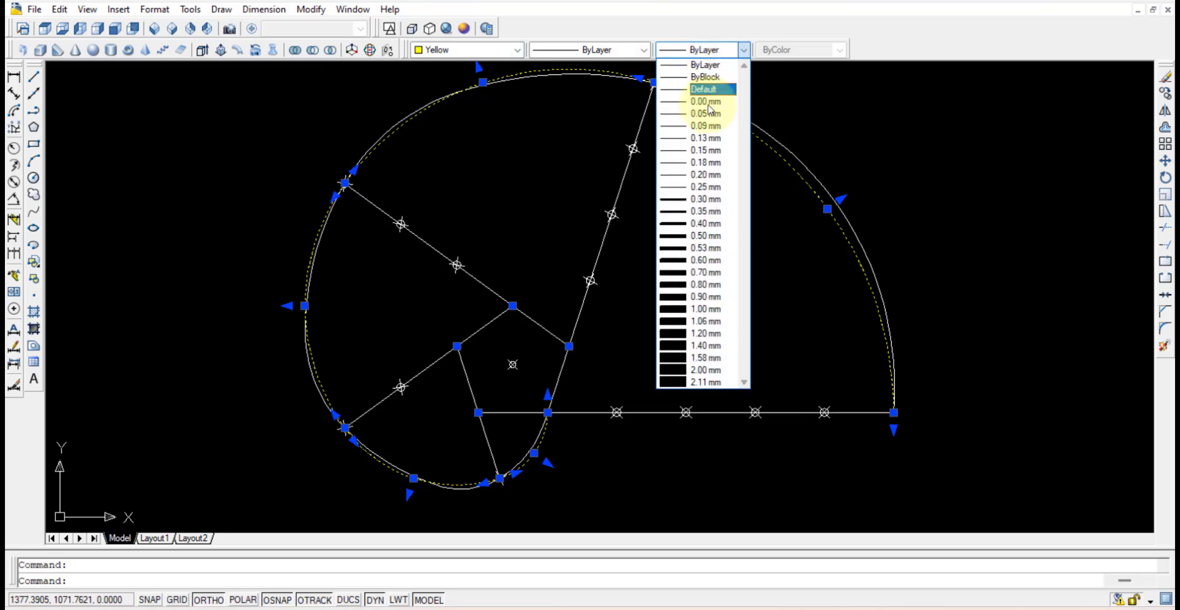
{"action": "left_click", "coordinate": [713, 236]}
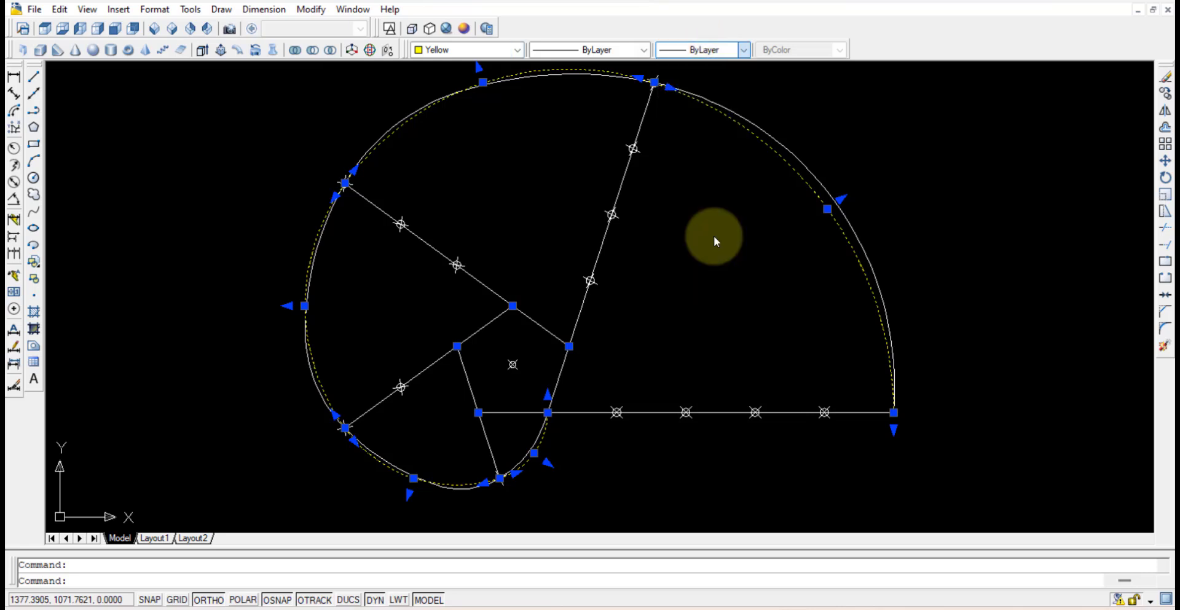
{"action": "left_click", "coordinate": [400, 600]}
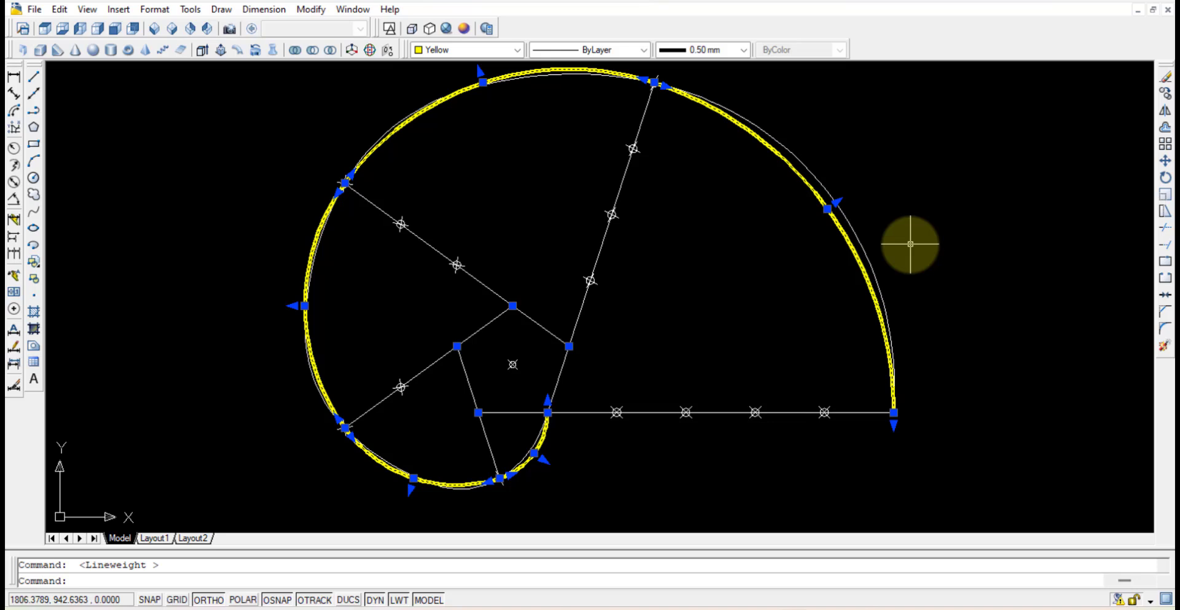
{"action": "key", "text": "Escape"}
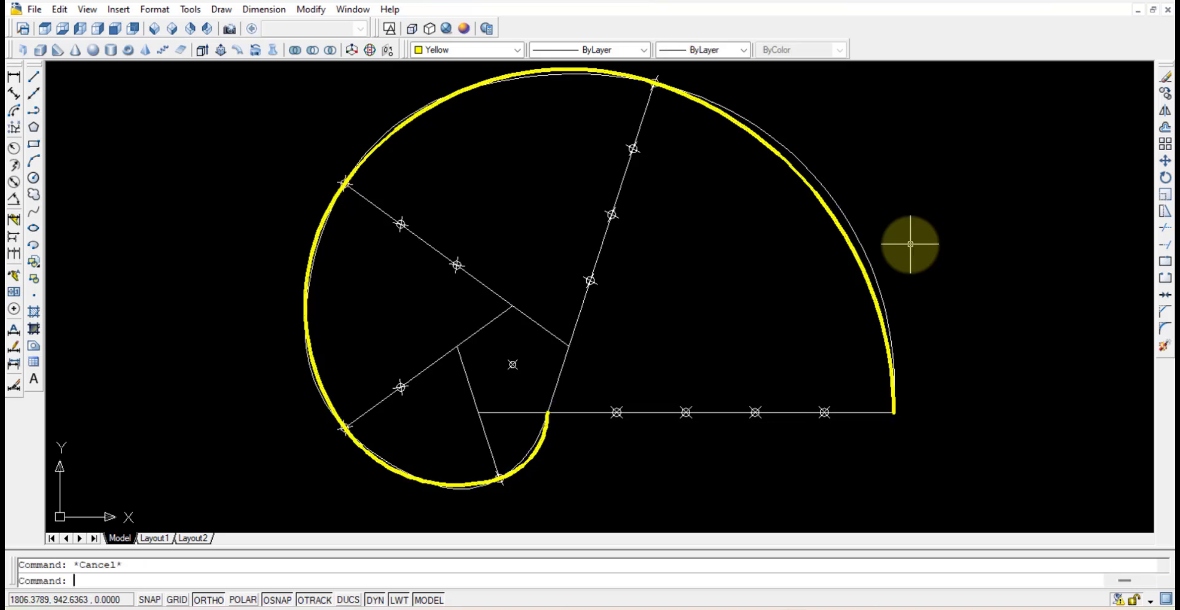